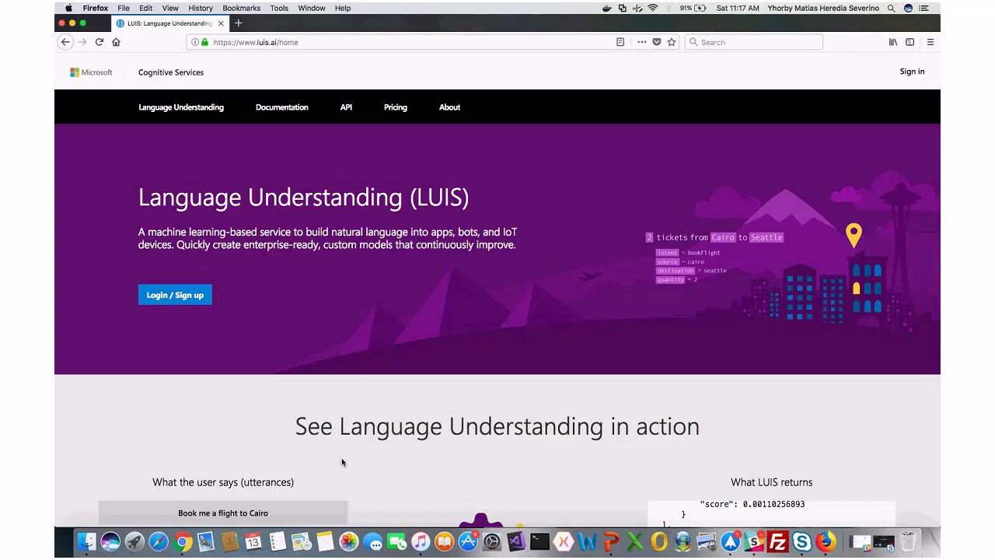
# Sign in to LUIS with the Microsoft account e-mail address and paste the account password
pyautogui.click(910, 73)
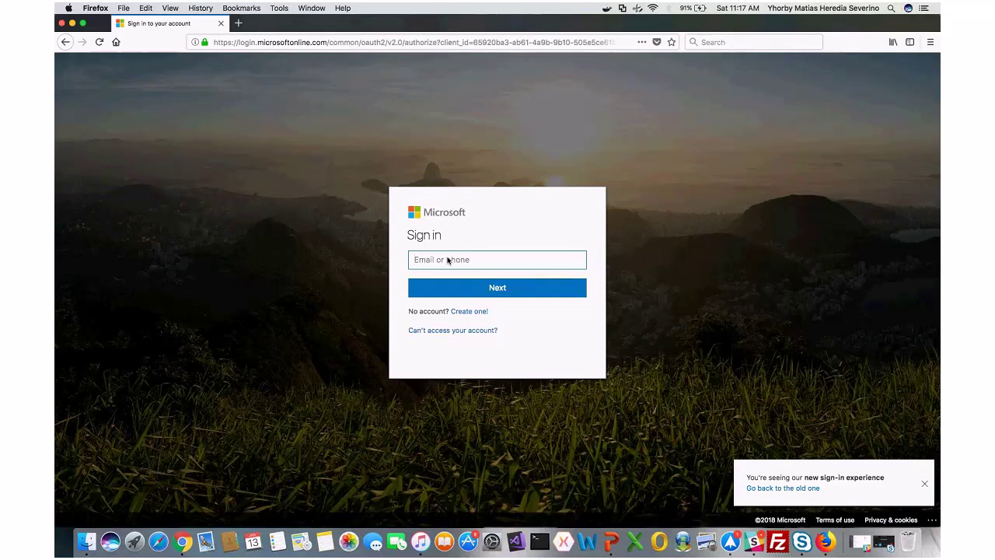
pyautogui.press('Return')
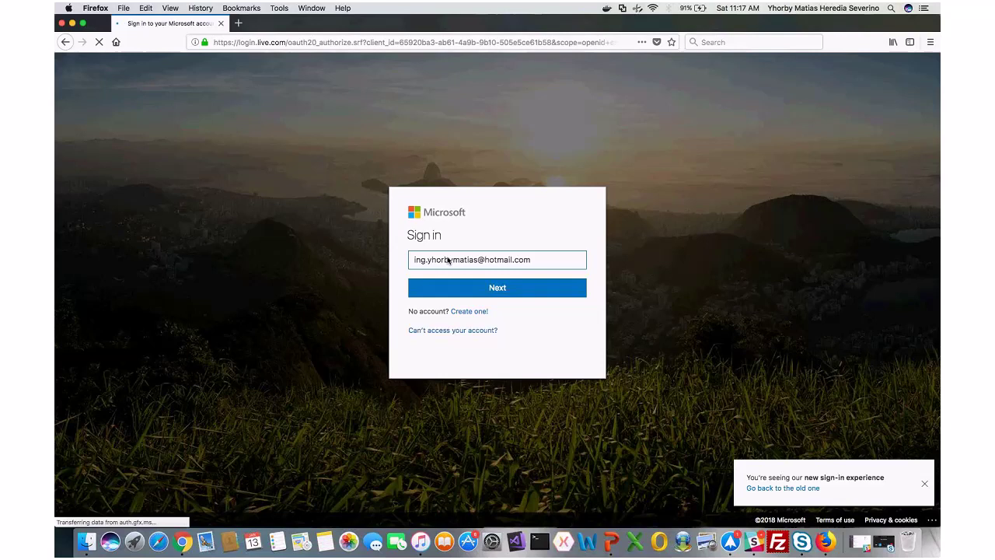
pyautogui.press('super+v')
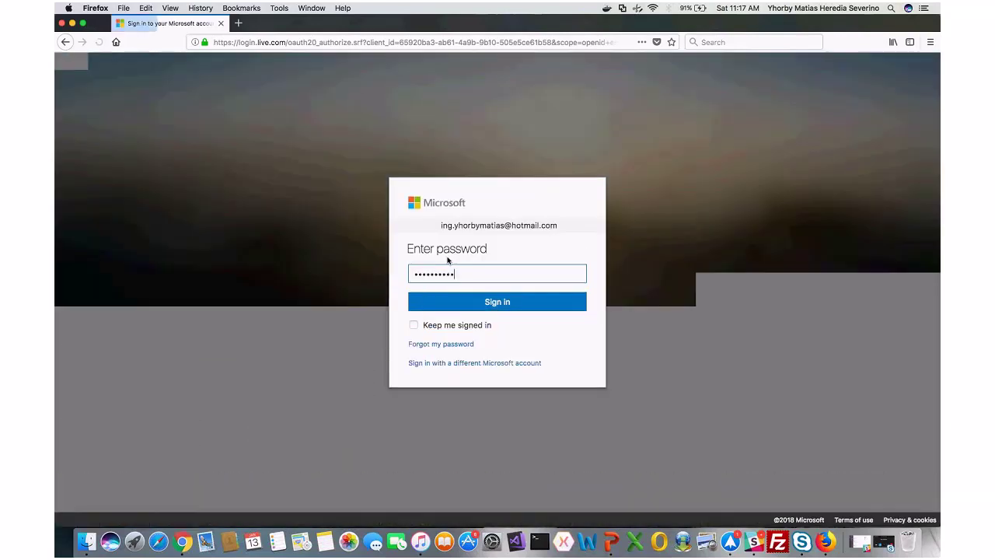
pyautogui.click(492, 303)
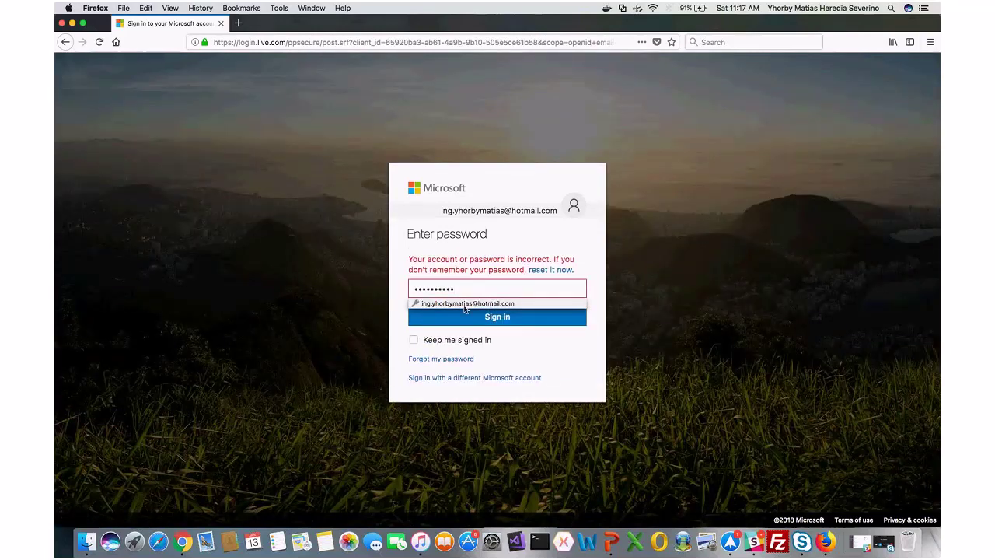
# Correct the last characters of the password and resubmit it
pyautogui.click(465, 304)
pyautogui.click(468, 316)
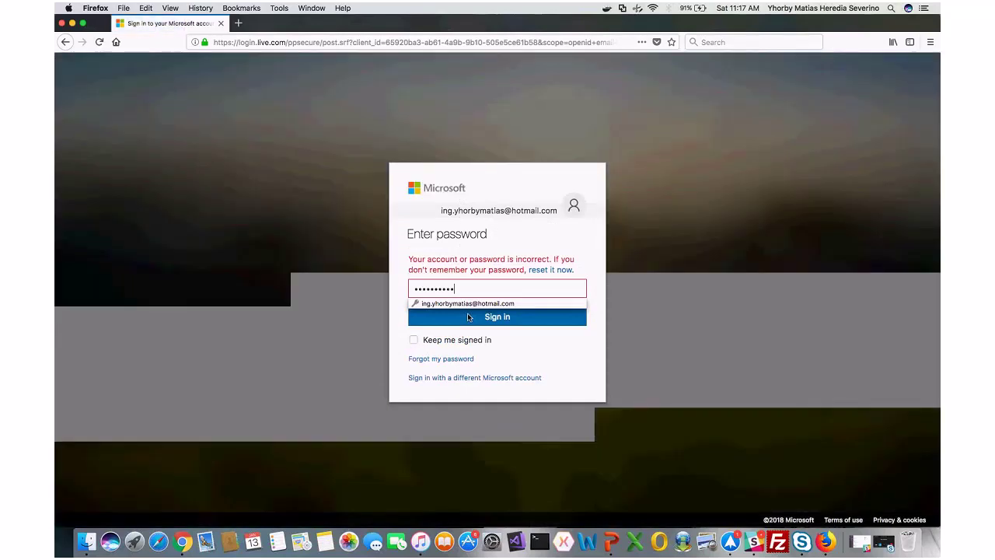
pyautogui.press('BackSpace')
pyautogui.press('BackSpace')
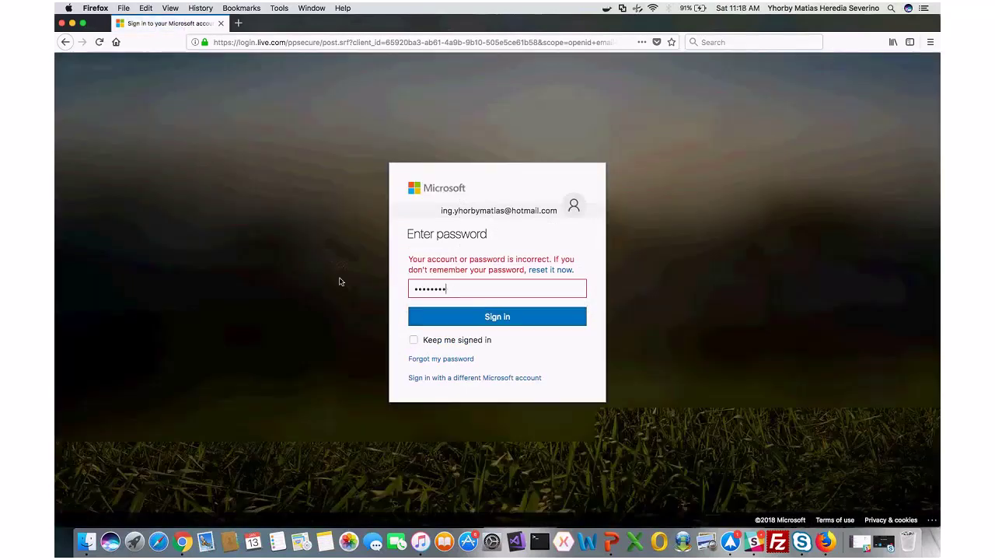
pyautogui.write('••')
pyautogui.press('Return')
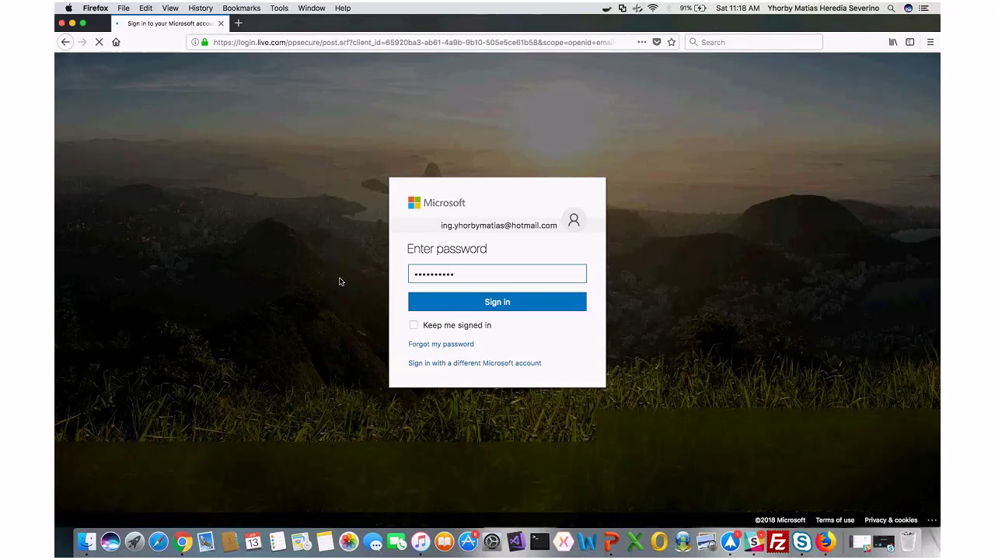
# Retype and resubmit the full password until accepted, then dismiss Firefox's update-login prompt
pyautogui.press('BackSpace')
pyautogui.press('BackSpace')
pyautogui.press('BackSpace')
pyautogui.press('BackSpace')
pyautogui.press('BackSpace')
pyautogui.press('BackSpace')
pyautogui.press('BackSpace')
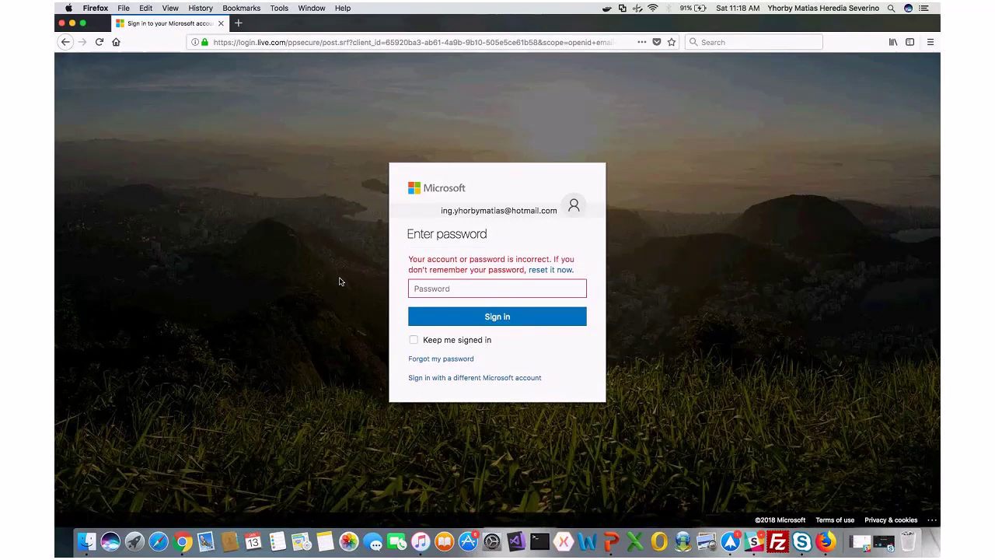
pyautogui.write('**********')
pyautogui.press('Return')
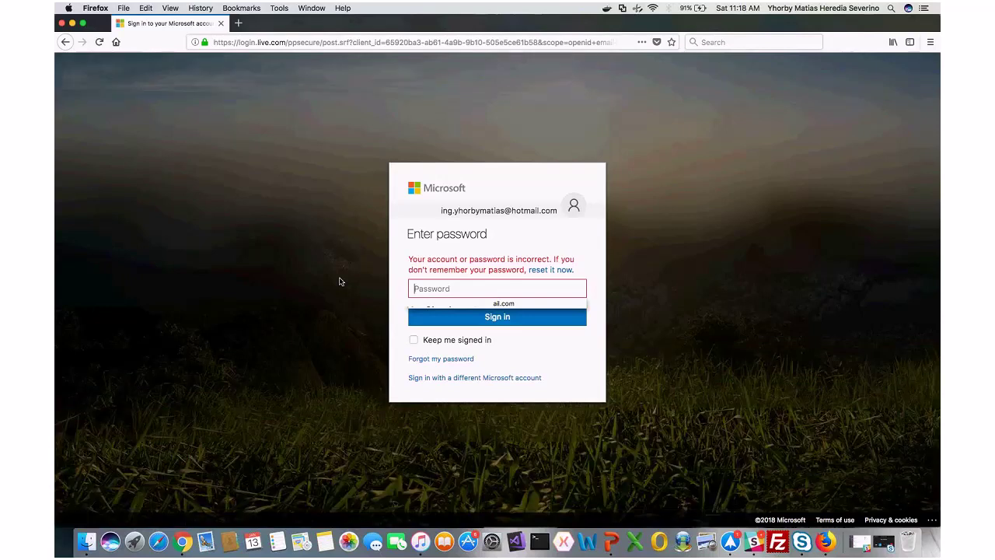
pyautogui.press('super+v')
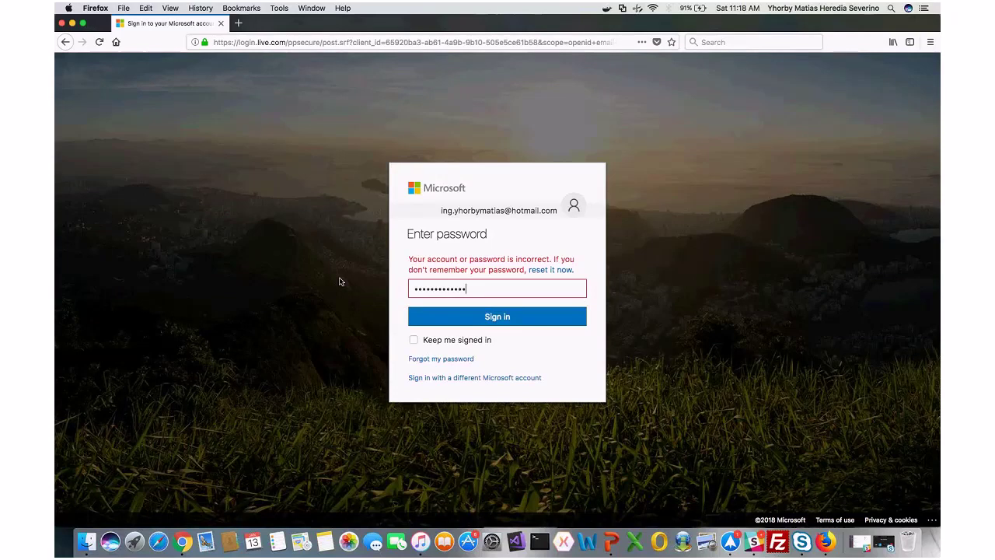
pyautogui.press('Return')
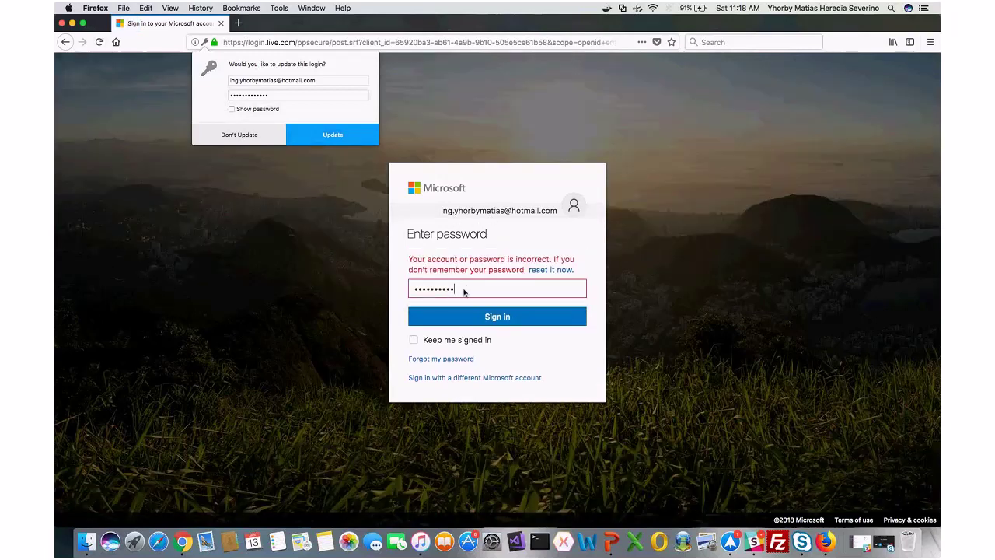
pyautogui.press('super+a')
pyautogui.write('•••••••')
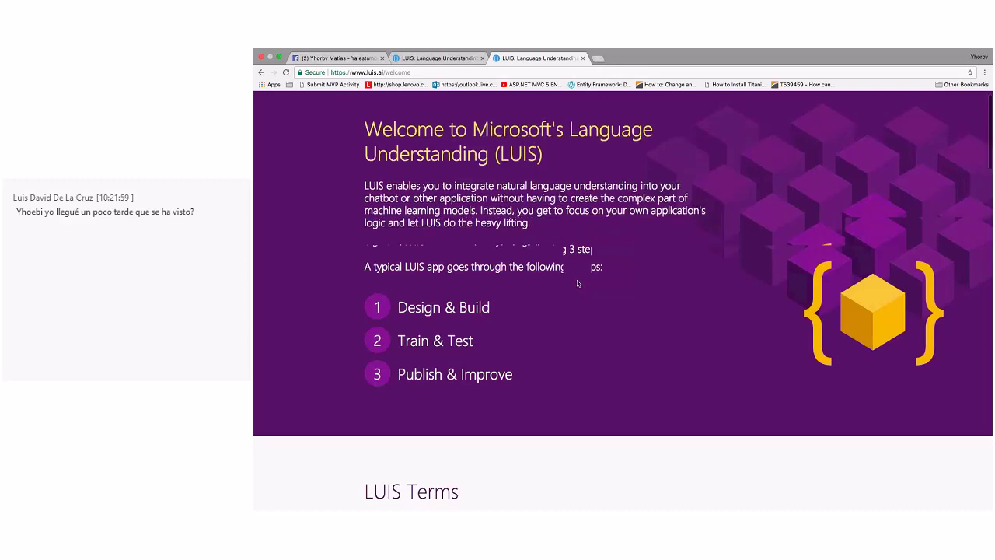
pyautogui.scroll(-1, 577, 283)
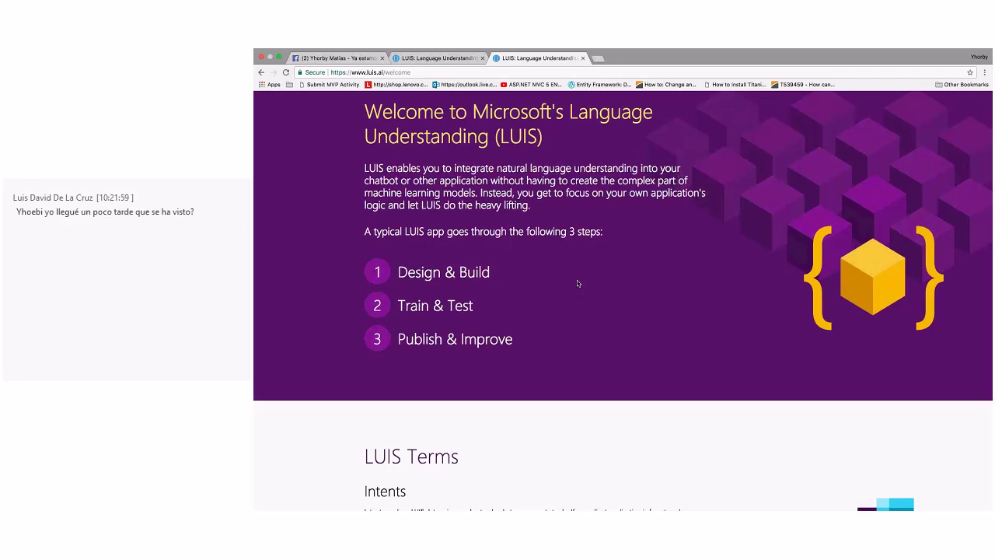
pyautogui.scroll(-1, 577, 283)
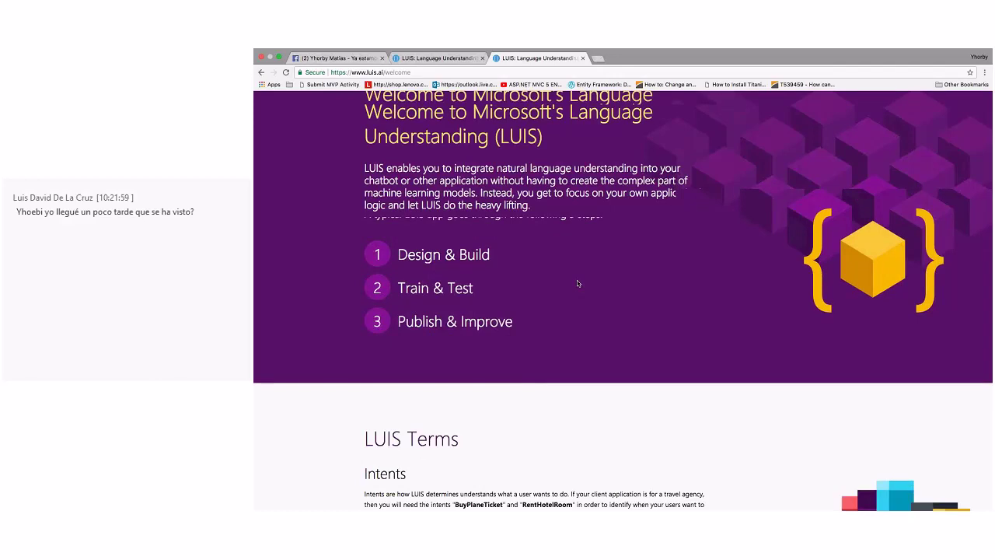
pyautogui.scroll(-2, 577, 283)
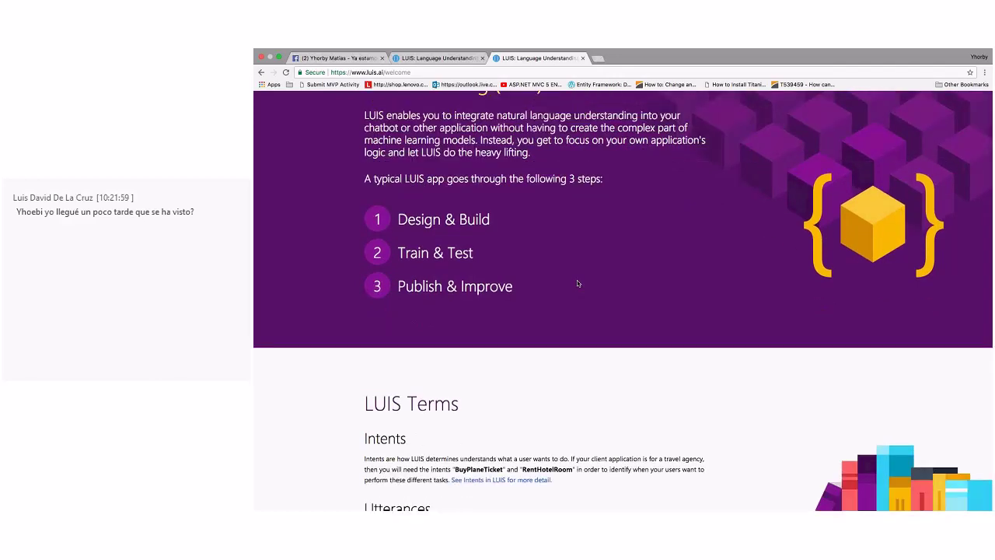
pyautogui.scroll(-2, 577, 283)
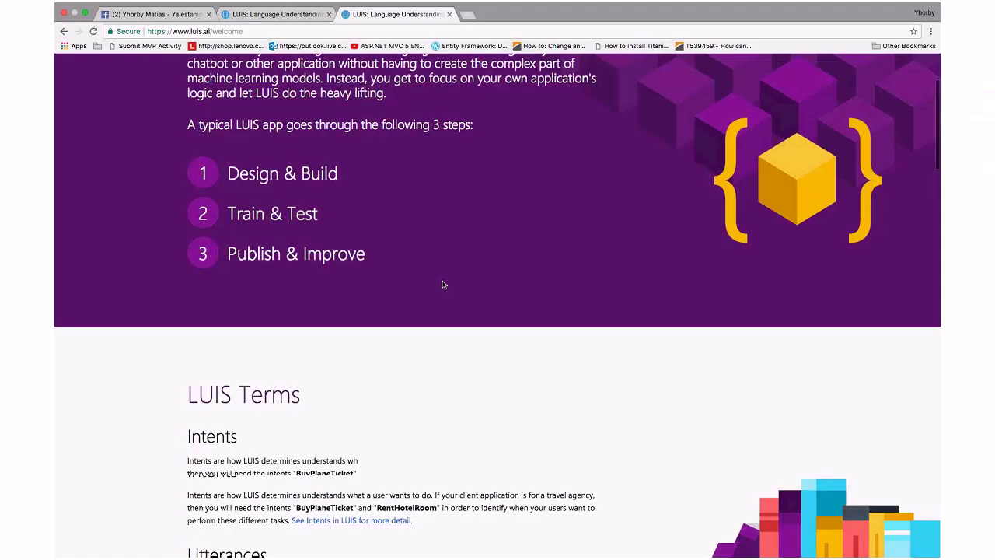
pyautogui.scroll(-5, 577, 283)
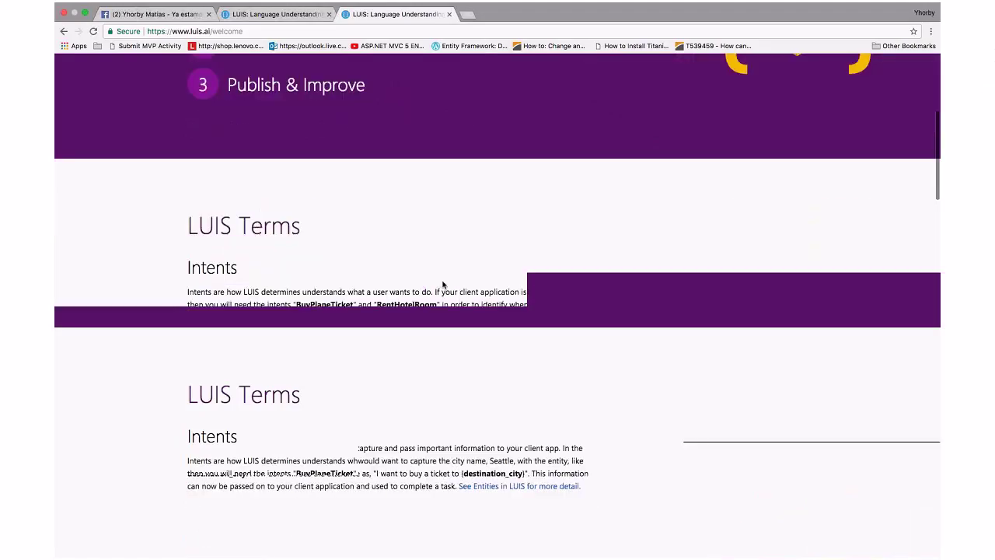
pyautogui.scroll(-2, 443, 284)
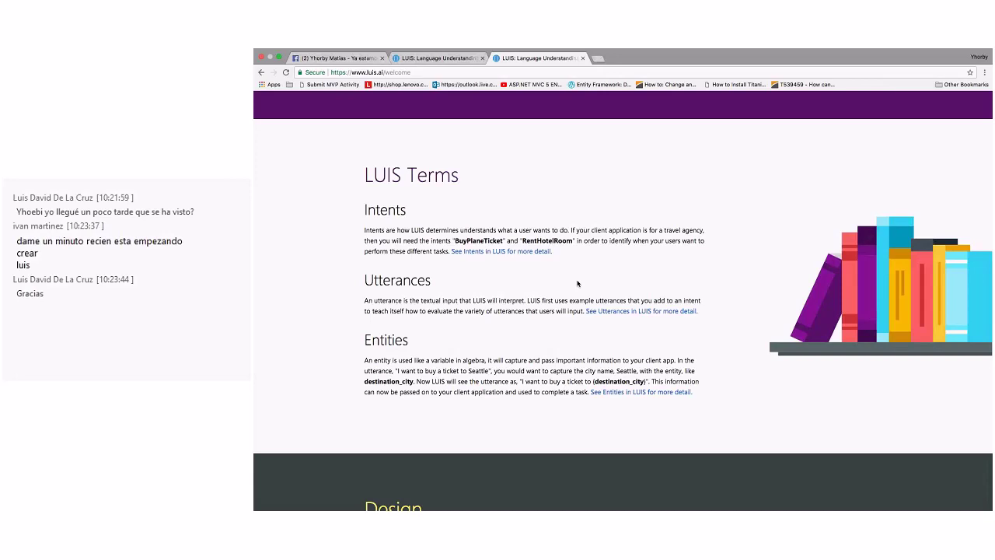
# Scroll to the bottom of the LUIS welcome page and choose Create LUIS app
pyautogui.scroll(-2, 578, 284)
pyautogui.scroll(-2, 577, 284)
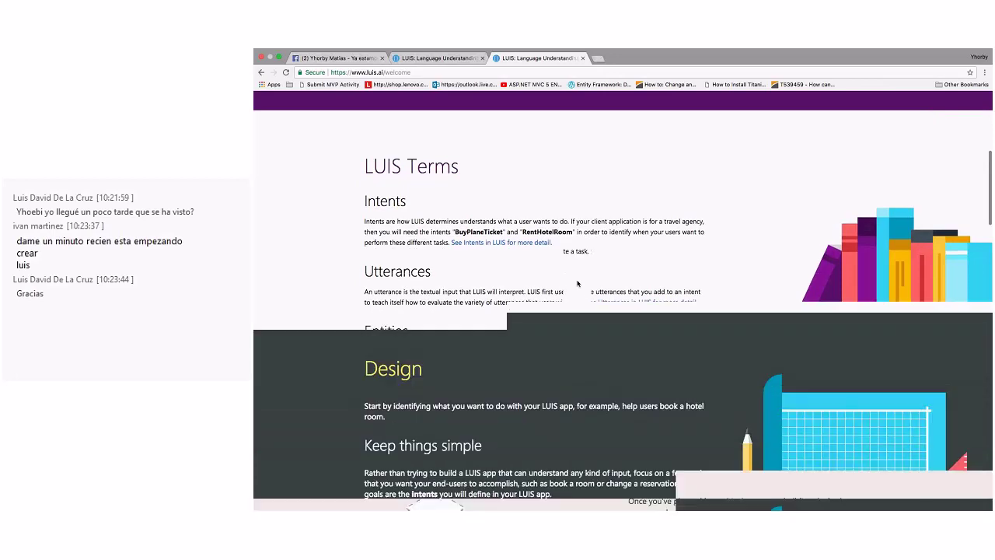
pyautogui.scroll(-5, 578, 283)
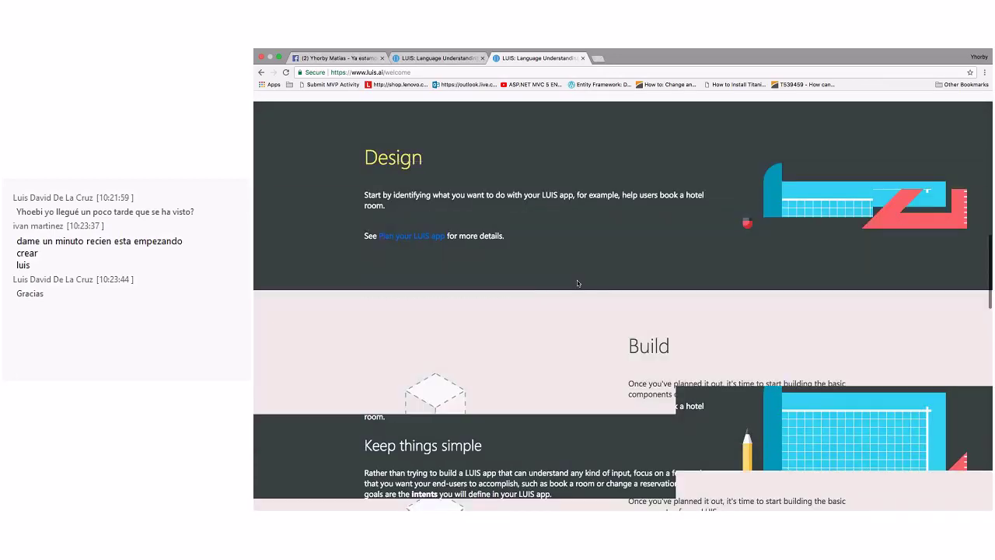
pyautogui.scroll(-5, 578, 283)
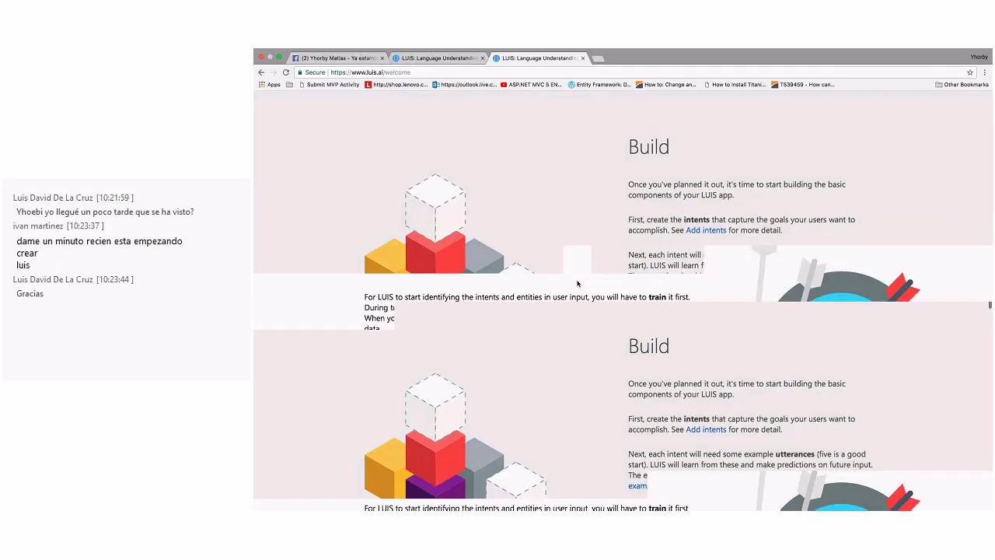
pyautogui.scroll(-5, 577, 283)
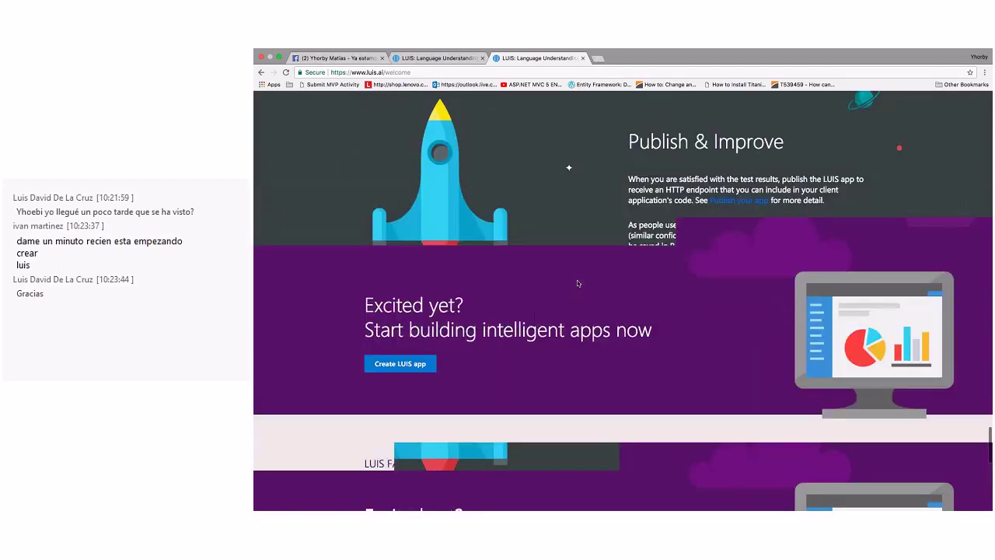
pyautogui.scroll(-1, 577, 283)
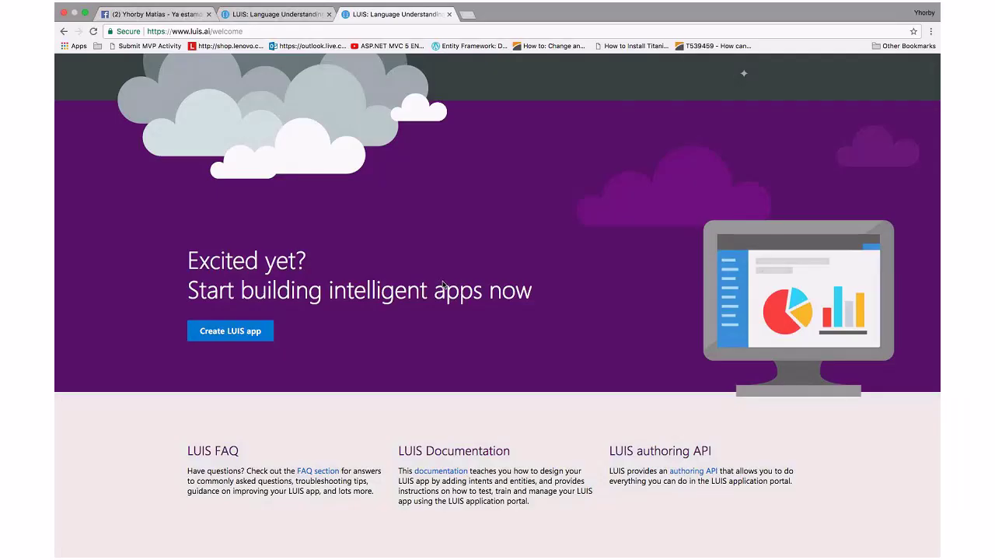
pyautogui.click(246, 331)
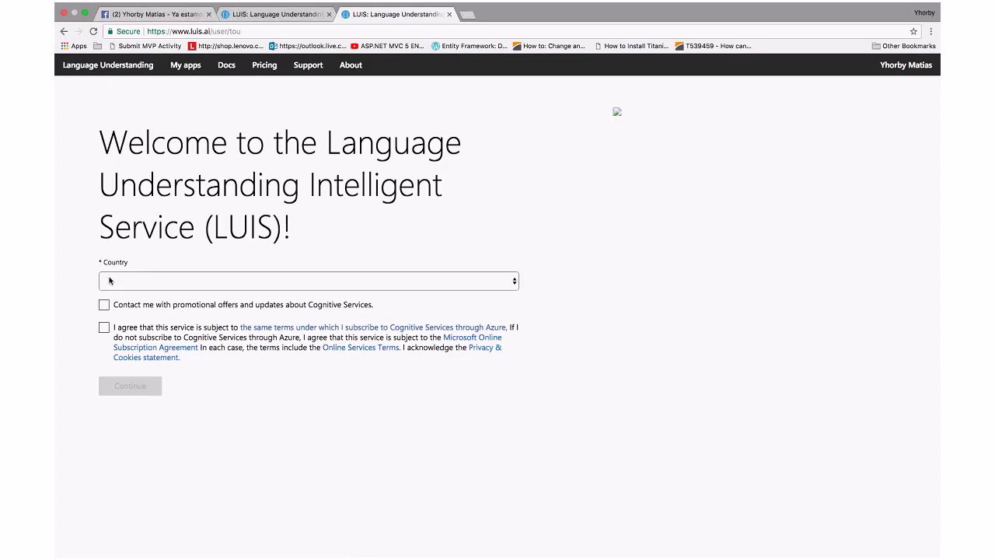
# Choose Dominican Republic as the country, accept the service terms, and continue
pyautogui.click(105, 279)
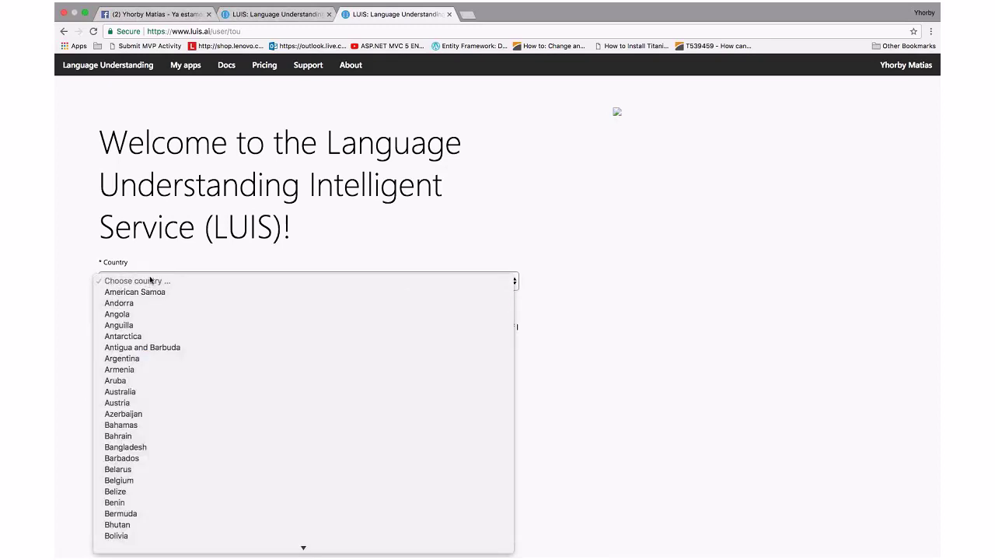
pyautogui.press('r')
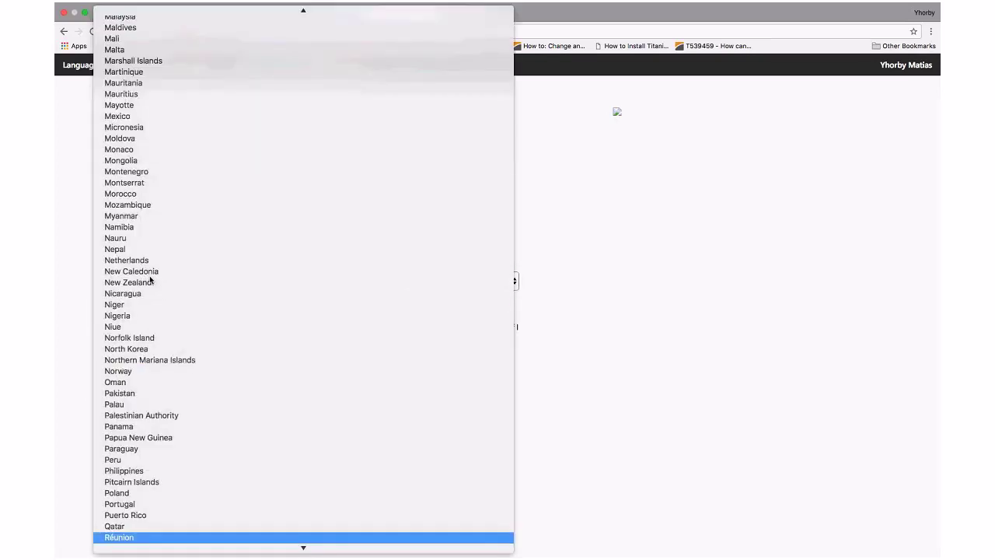
pyautogui.press('d')
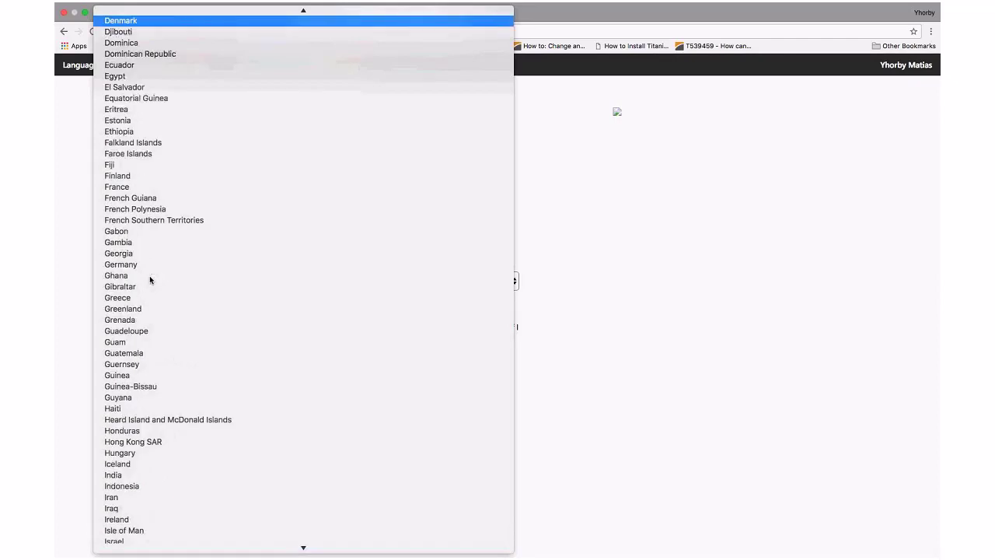
pyautogui.press('Down')
pyautogui.press('Down')
pyautogui.press('Down')
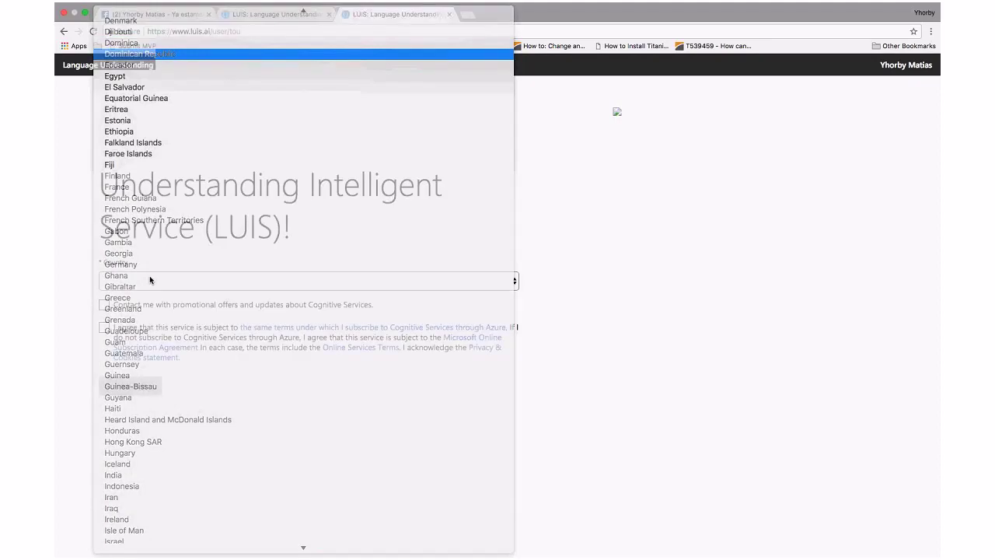
pyautogui.click(104, 327)
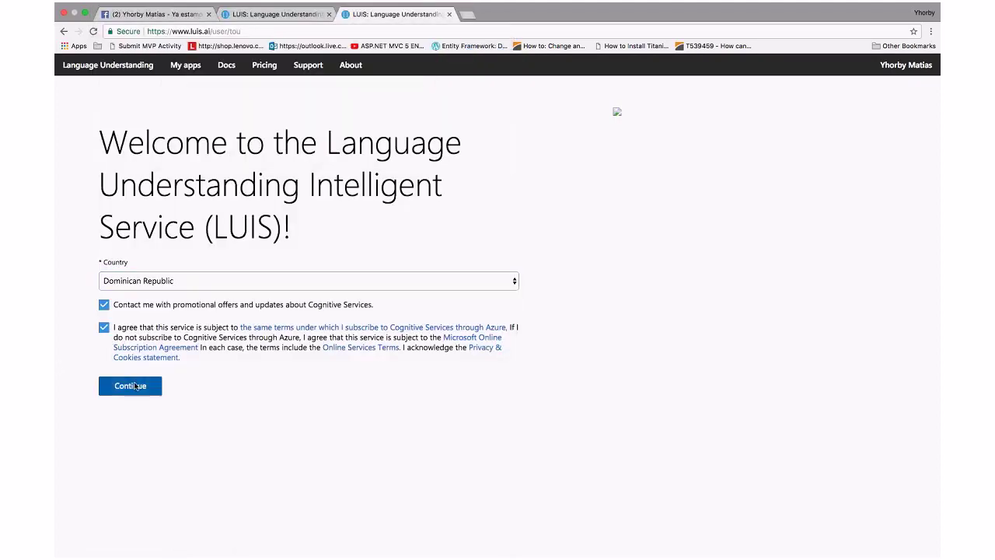
pyautogui.click(132, 386)
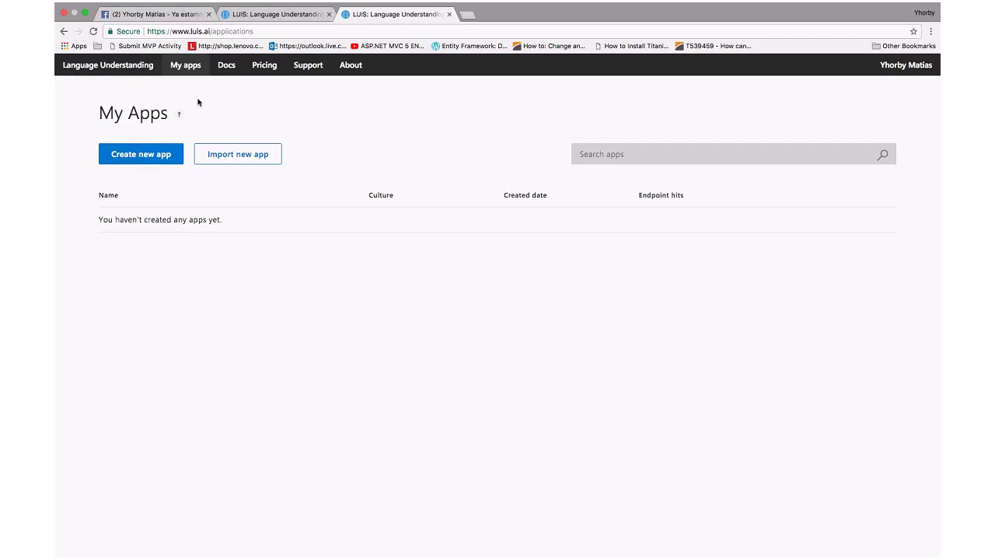
# View the LUIS pricing page in a new tab, reviewing the free tier, then return to My Apps
pyautogui.rightClick(261, 74)
pyautogui.click(276, 76)
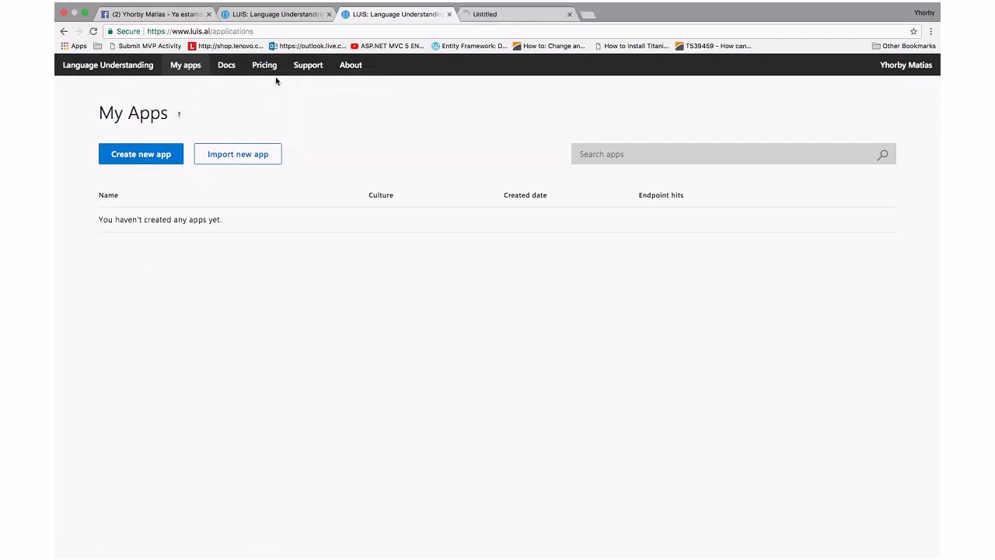
pyautogui.click(479, 14)
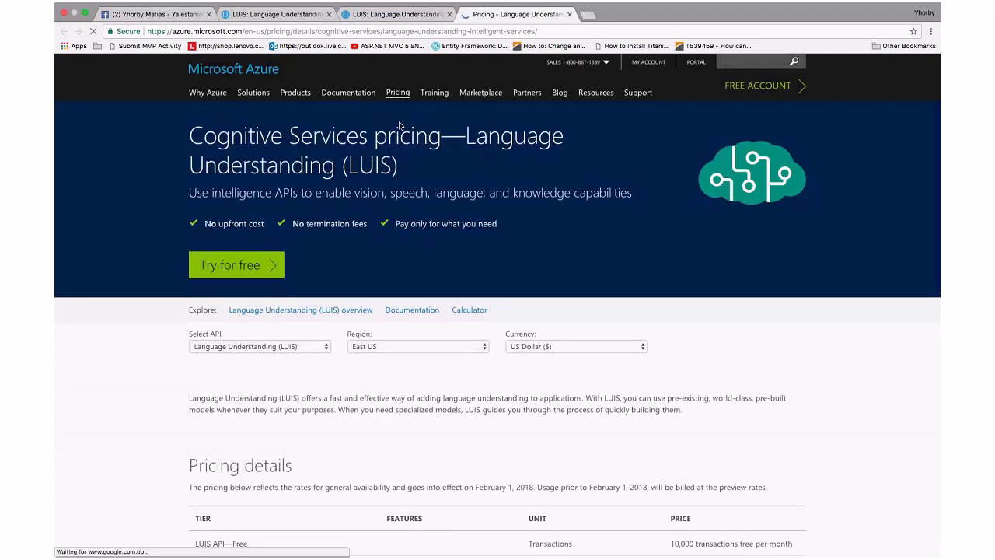
pyautogui.scroll(-1, 400, 126)
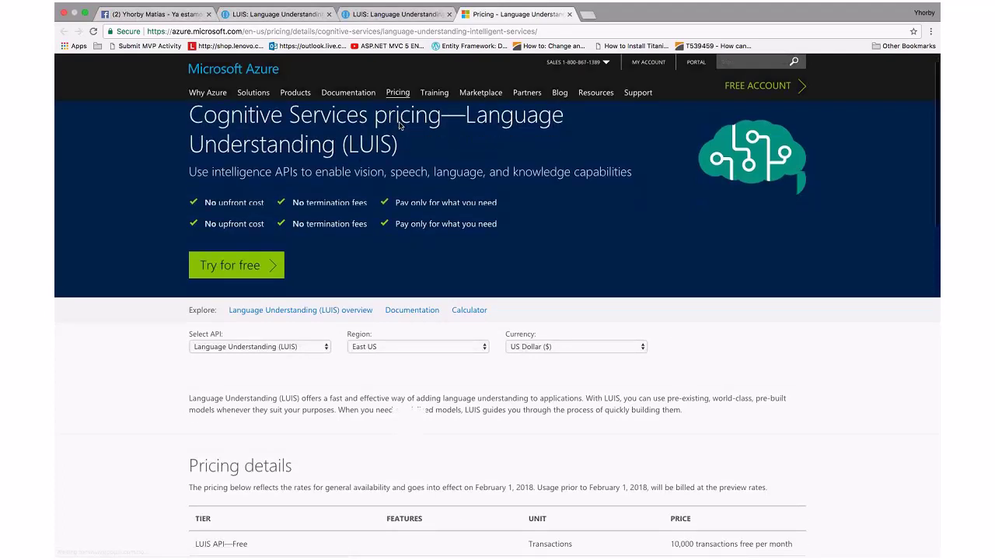
pyautogui.scroll(-3, 399, 126)
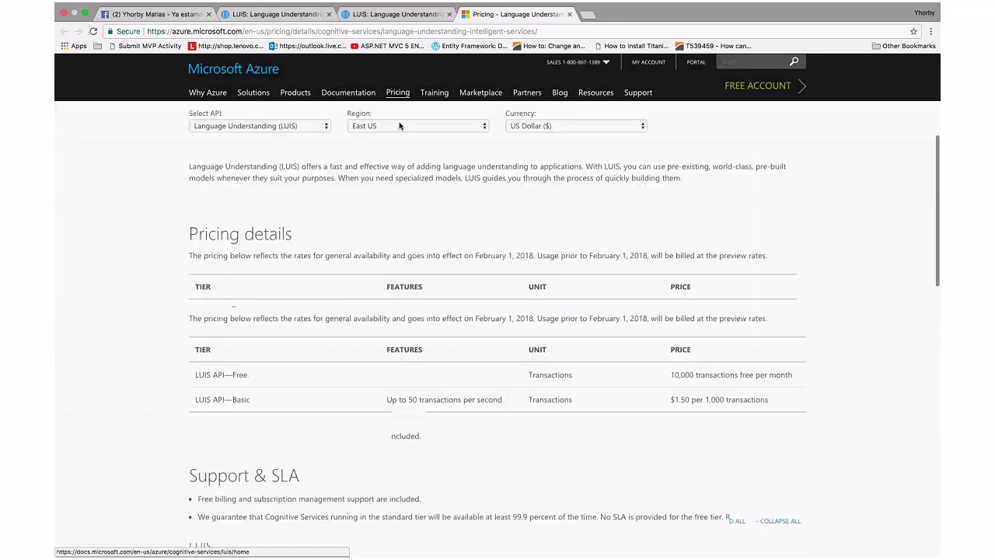
pyautogui.moveTo(194, 312); pyautogui.dragTo(249, 312)
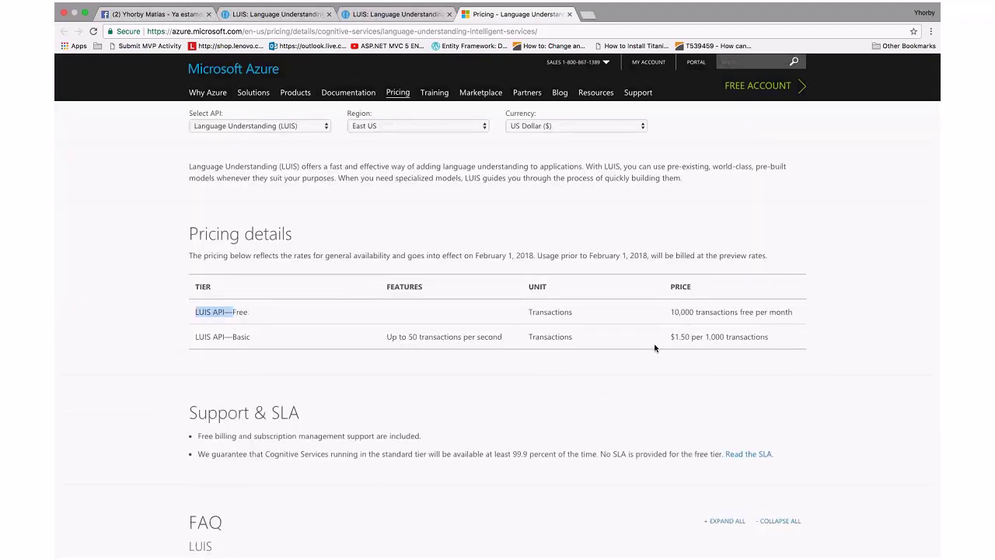
pyautogui.click(669, 314)
pyautogui.click(379, 15)
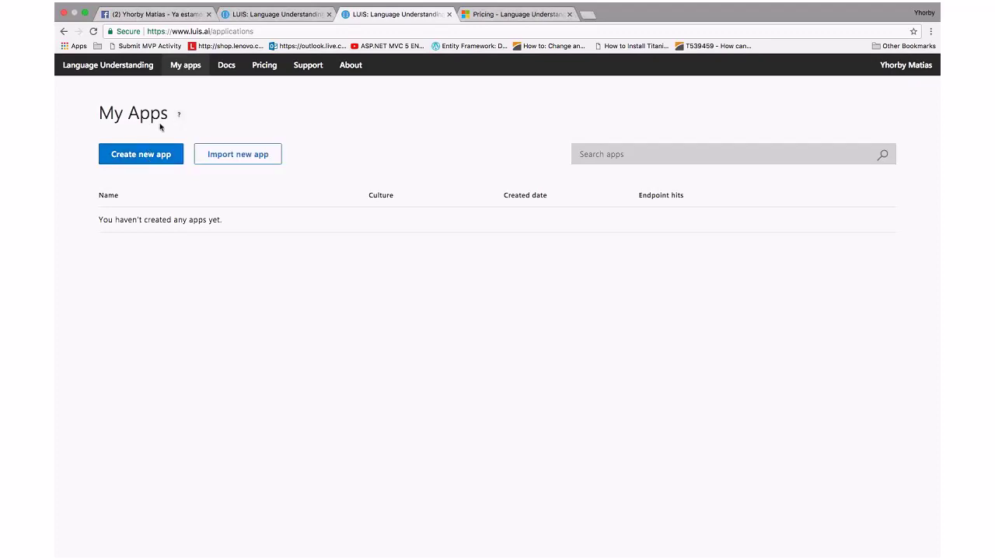
# Name the new app 'Travel', describe it as 'ApP for travel', and review the culture options
pyautogui.click(133, 161)
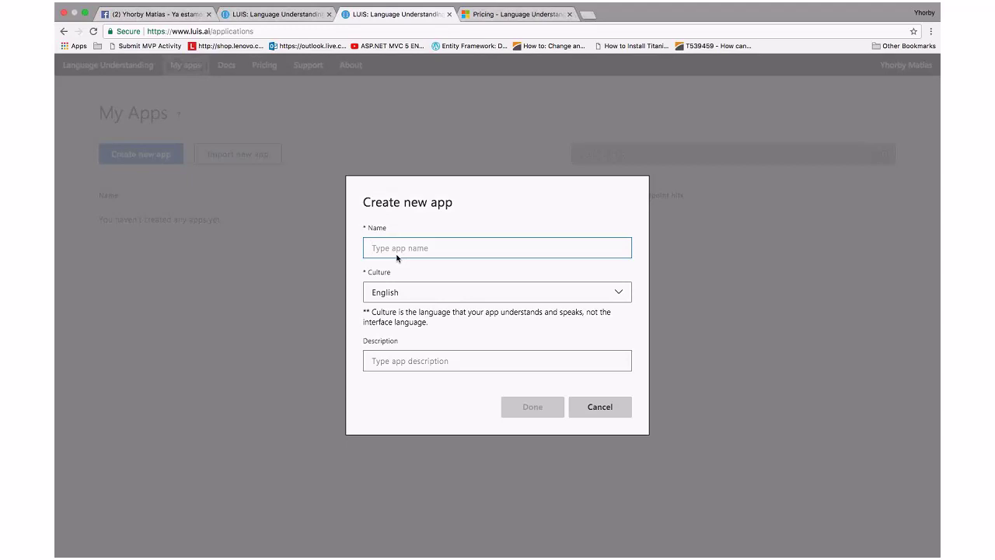
pyautogui.write('Travel')
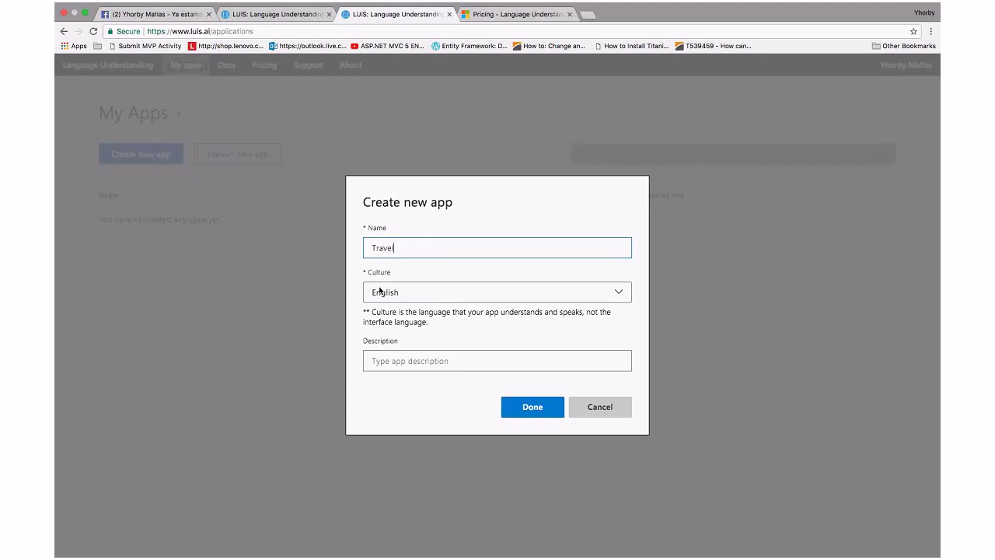
pyautogui.click(423, 358)
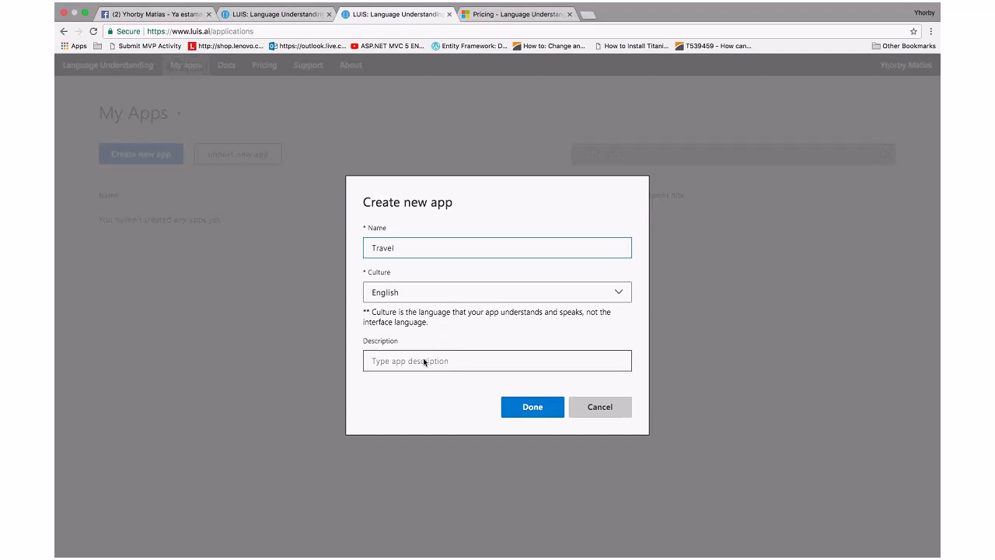
pyautogui.write('Apl')
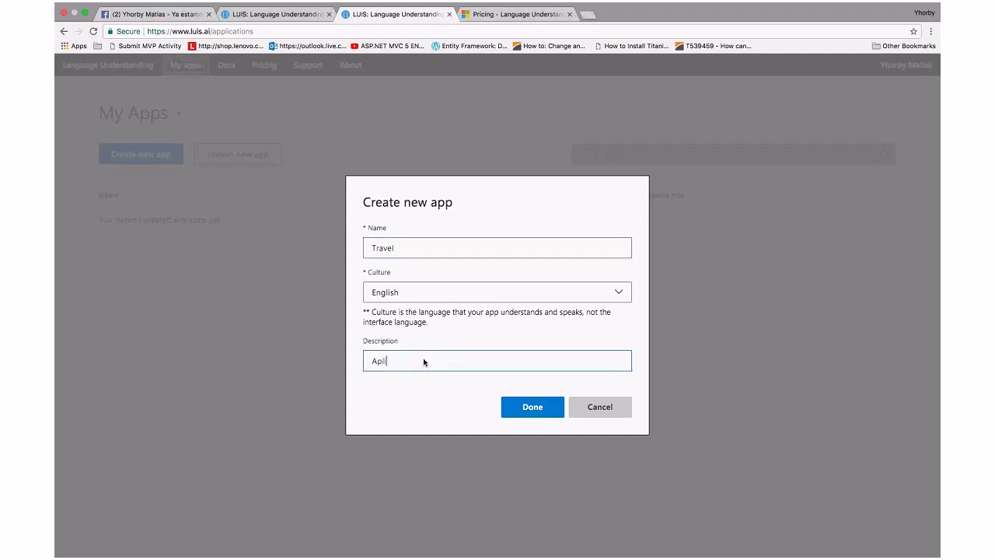
pyautogui.write('P for trave')
pyautogui.click(430, 318)
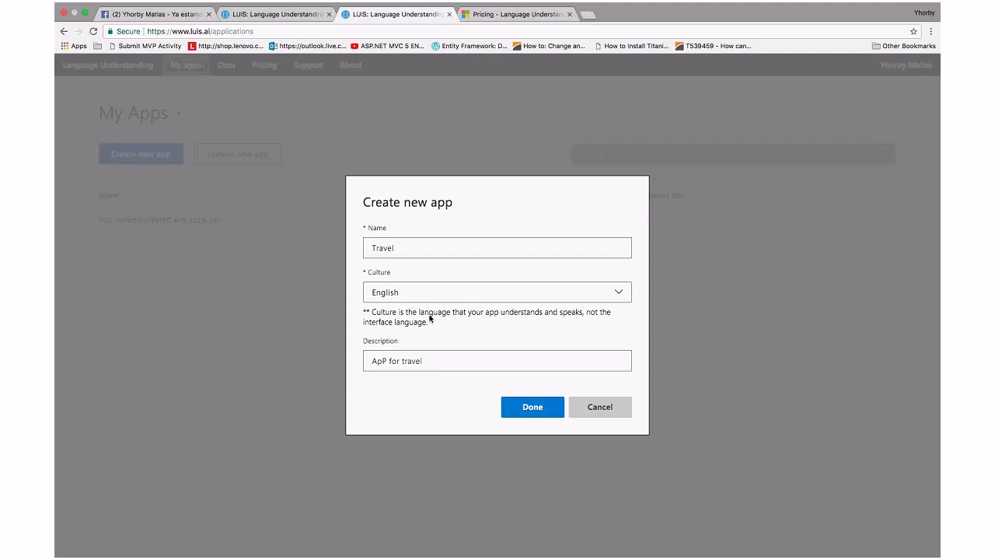
pyautogui.click(399, 291)
# Confirm the Create new app dialog to create the Travel app
pyautogui.click(544, 416)
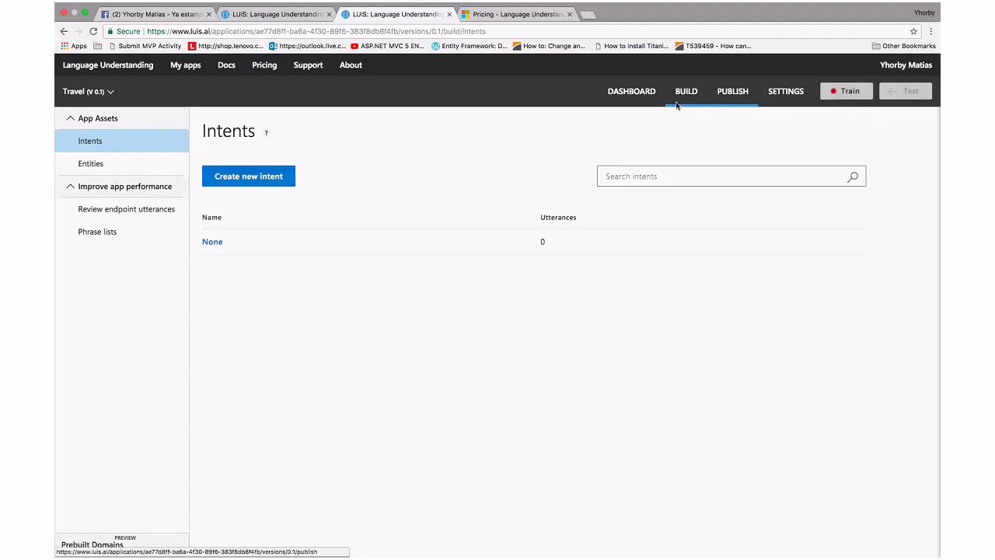
# Review the Travel app's App Settings, then move to its Publish page
pyautogui.click(771, 92)
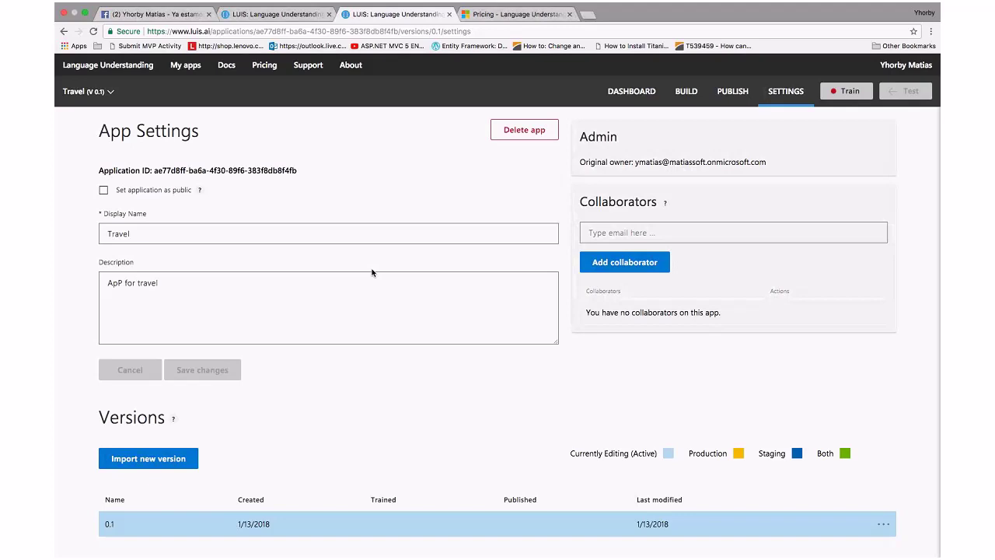
pyautogui.scroll(-1, 372, 272)
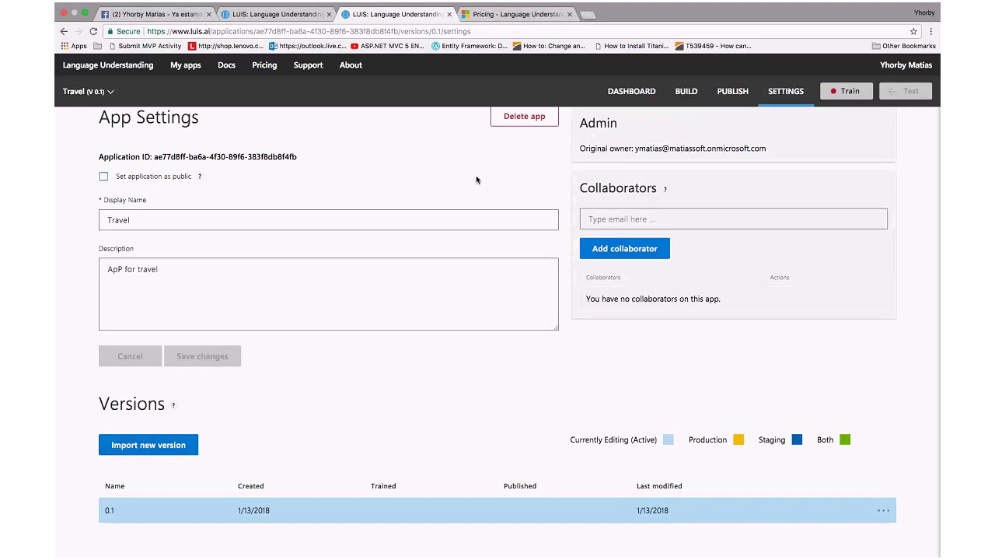
pyautogui.click(736, 95)
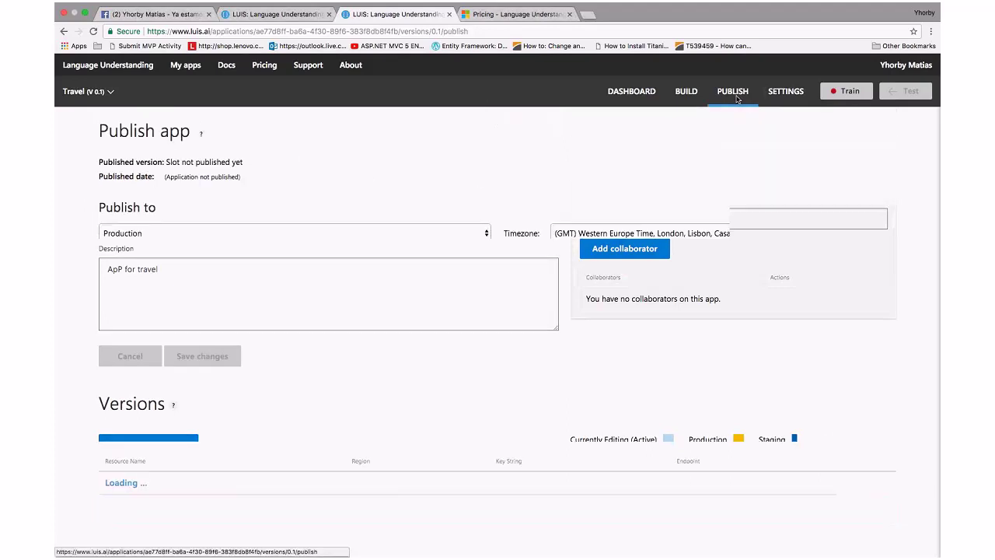
# Keep Production as the publishing slot and return to the Build section
pyautogui.click(460, 232)
pyautogui.click(385, 160)
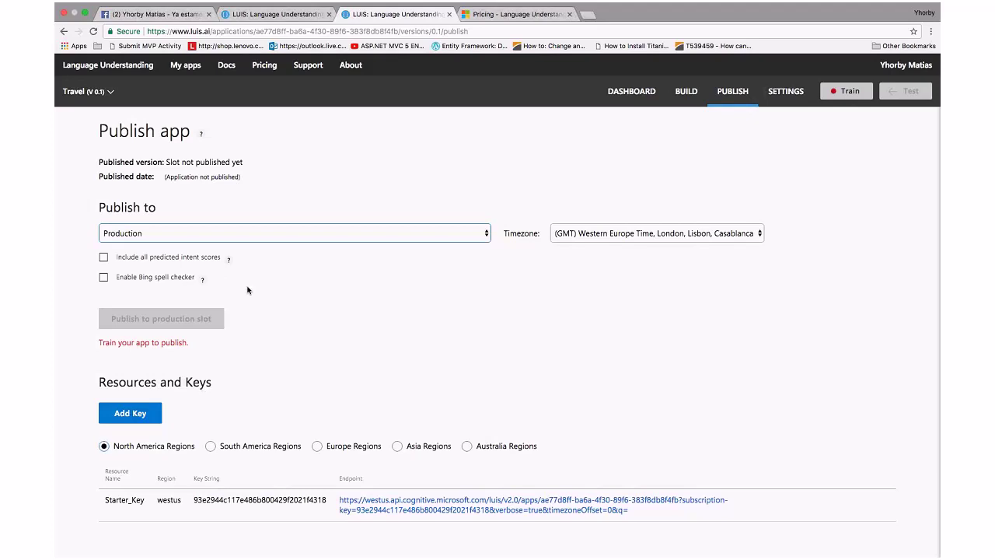
pyautogui.click(687, 93)
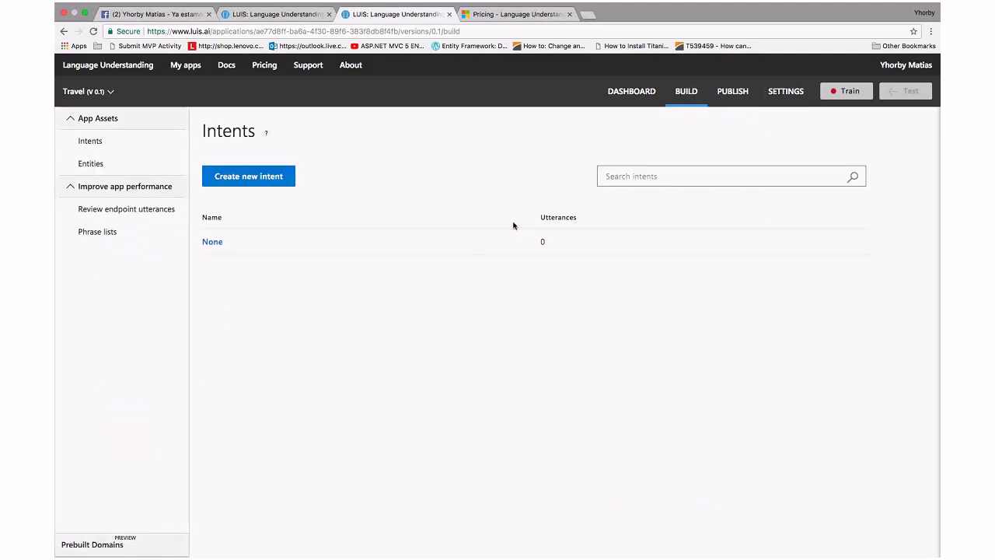
# Glance at the dashboard and entities, then open the None intent's page
pyautogui.click(615, 92)
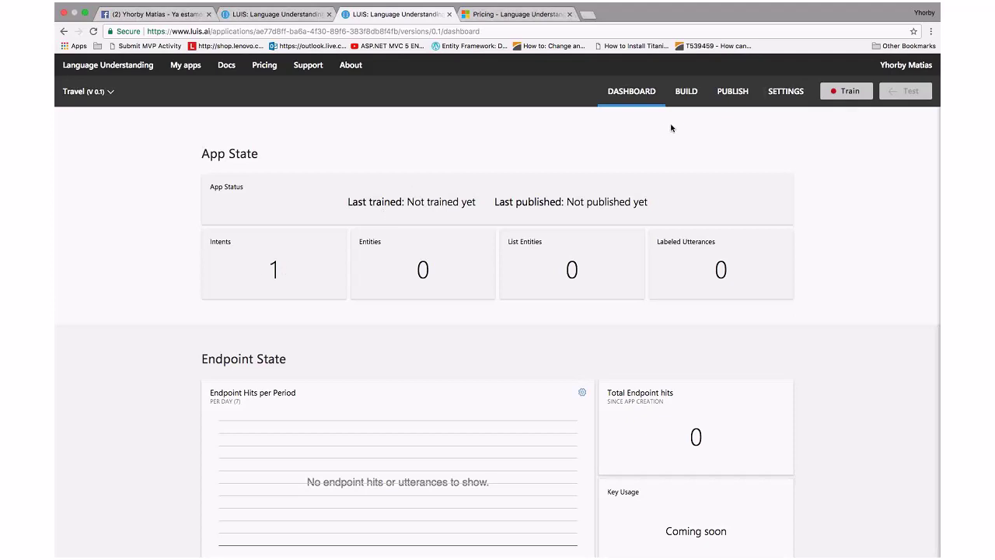
pyautogui.click(693, 95)
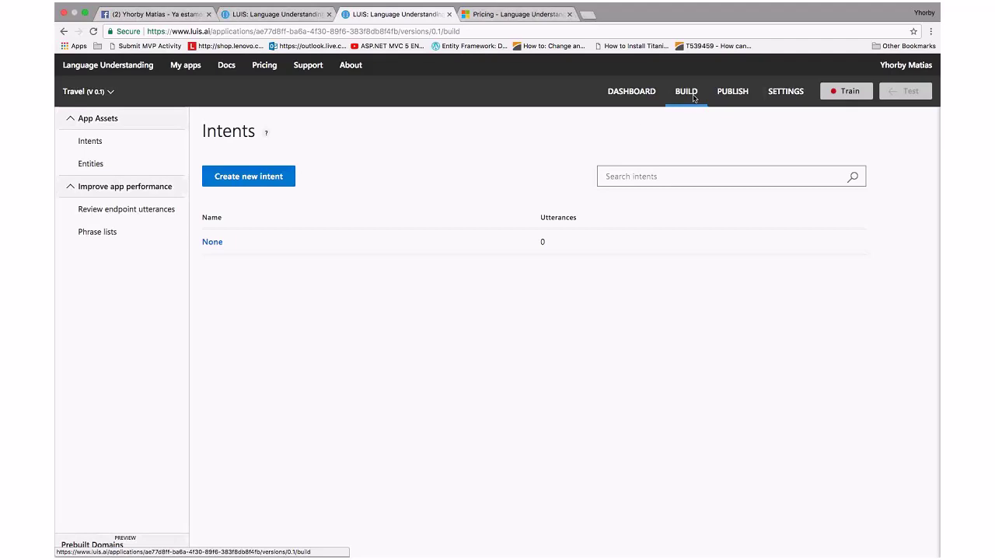
pyautogui.click(85, 169)
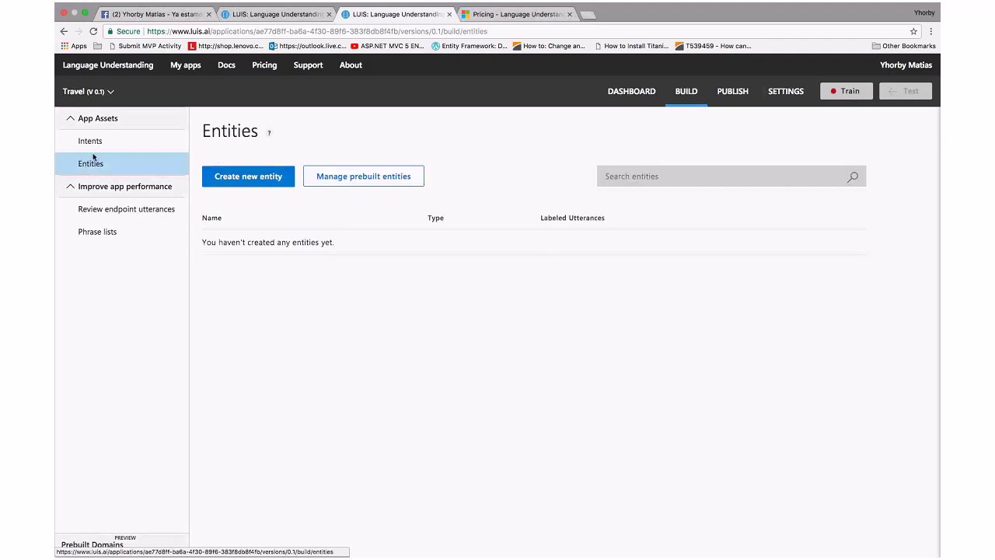
pyautogui.click(98, 141)
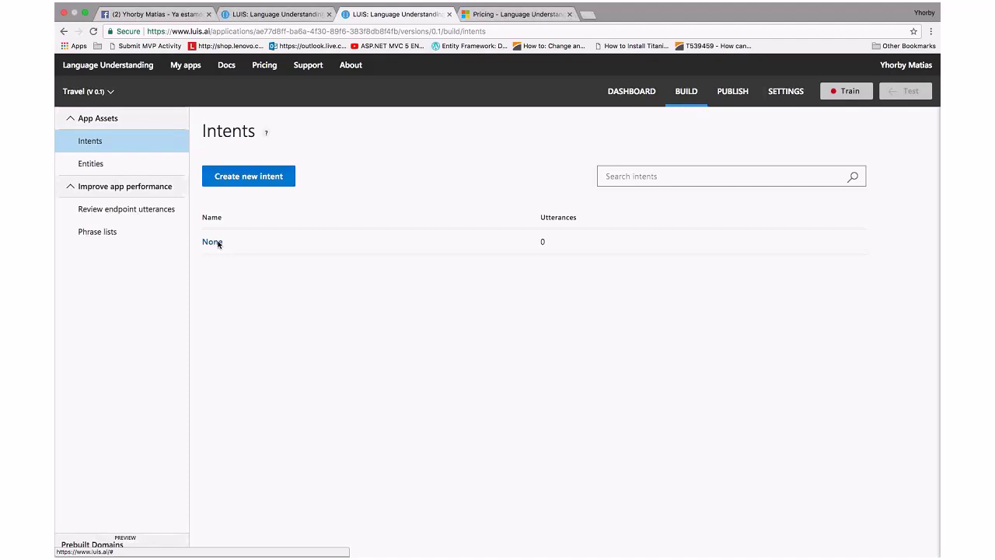
pyautogui.click(212, 241)
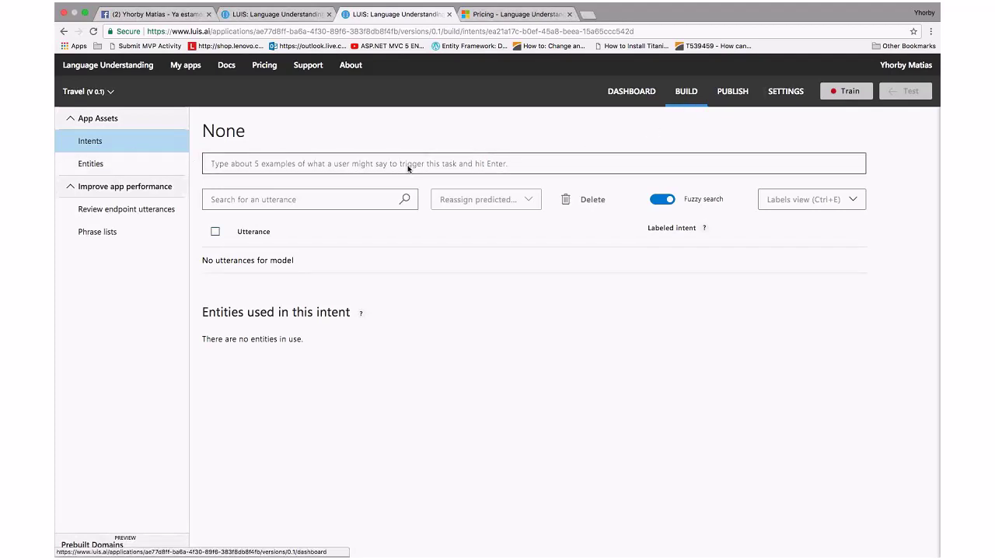
# Add a new intent named 'BookFlight' to the Travel app
pyautogui.click(227, 186)
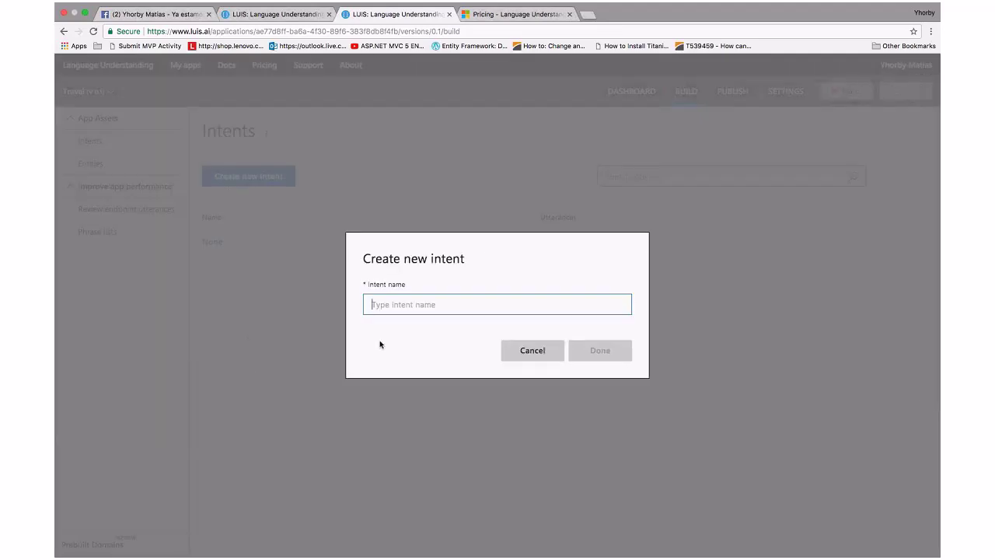
pyautogui.write('Book')
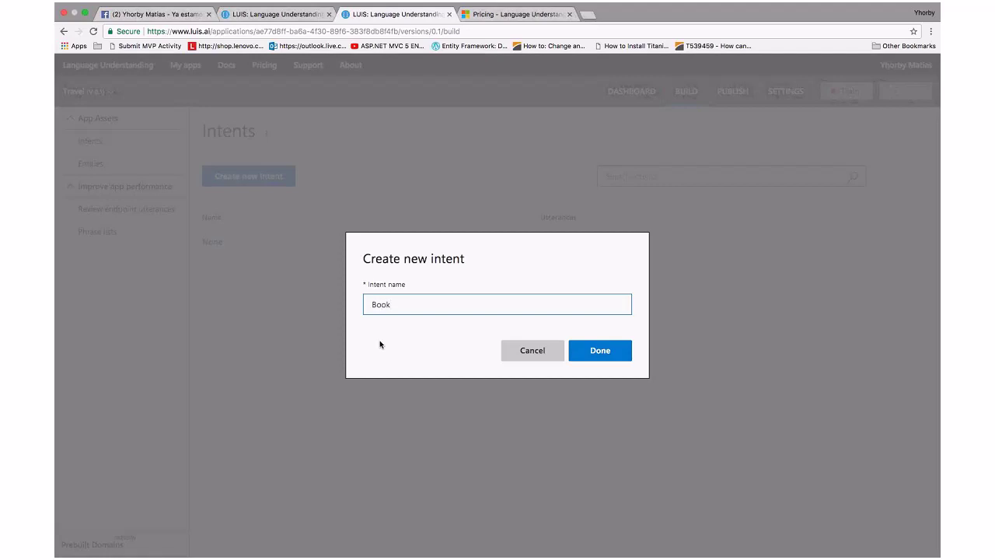
pyautogui.write('Flight')
pyautogui.click(597, 351)
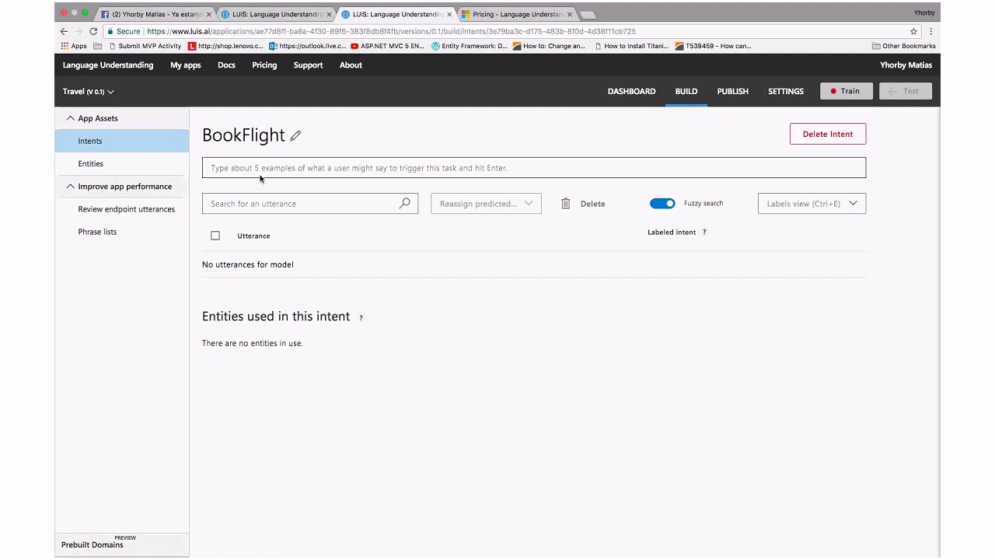
# Add utterances 'Book me a flight to rusia', 'book me a flight to spain' and 'i want to travel to Peru'
pyautogui.click(232, 168)
pyautogui.write('Book me a ')
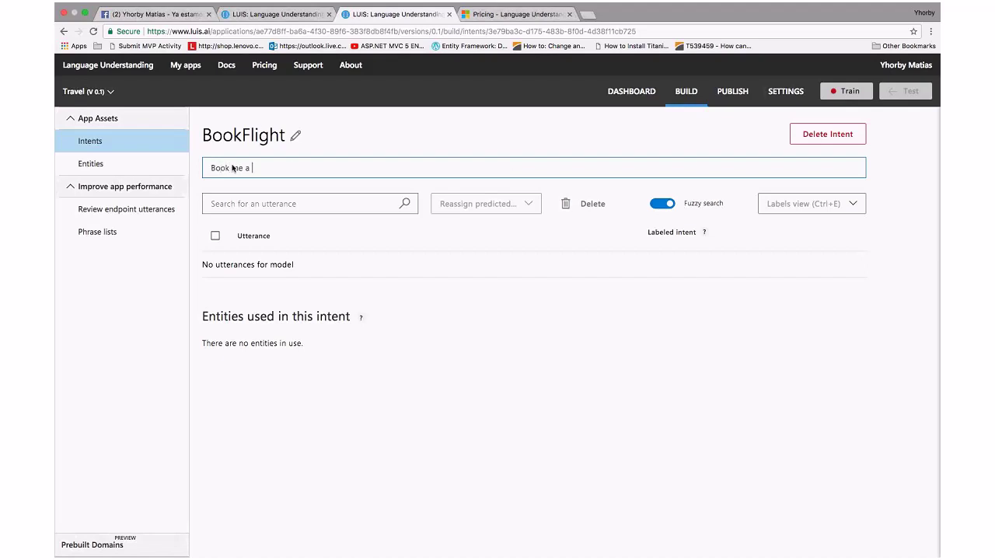
pyautogui.write('flight to rusia')
pyautogui.press('Return')
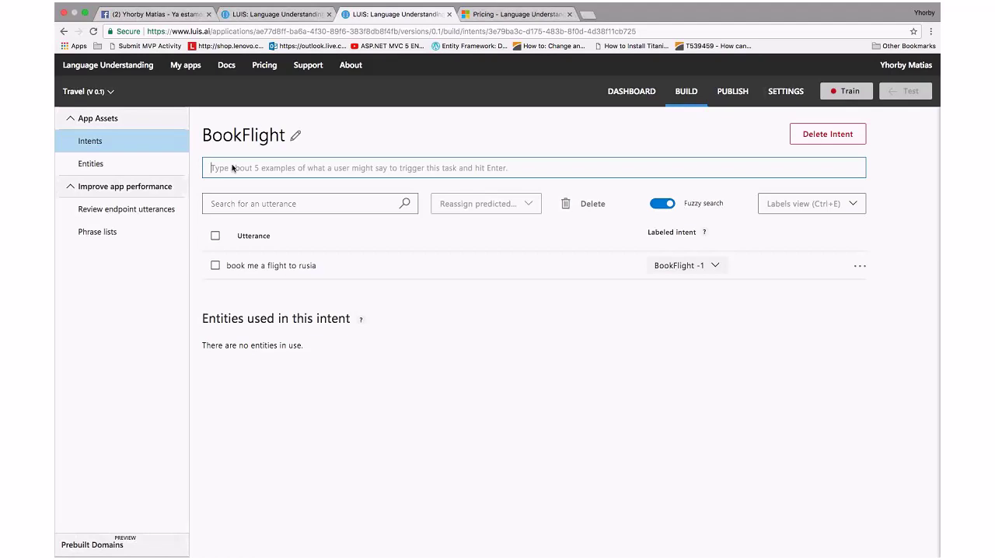
pyautogui.write('bo')
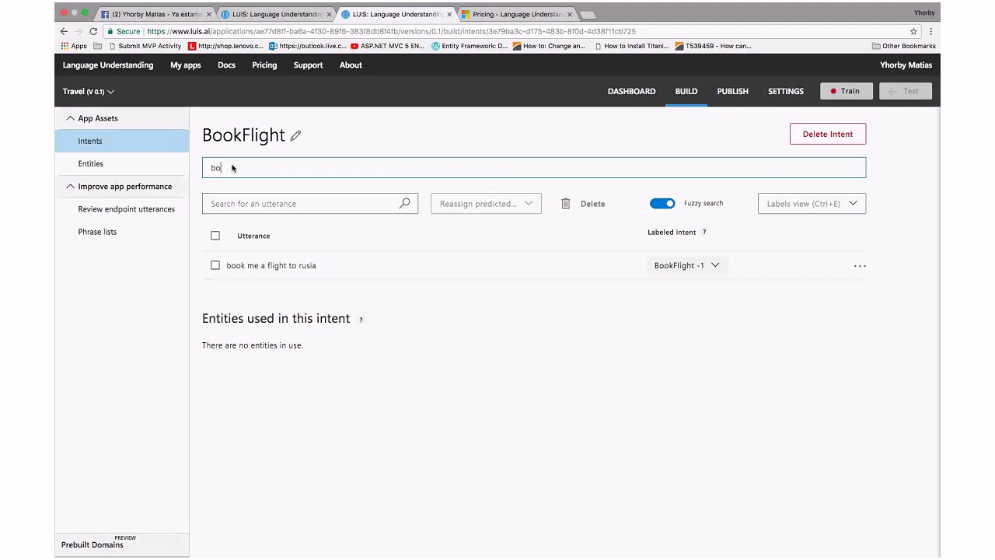
pyautogui.write('ok me a flight to')
pyautogui.write('spain')
pyautogui.press('Return')
pyautogui.write('i want to travel')
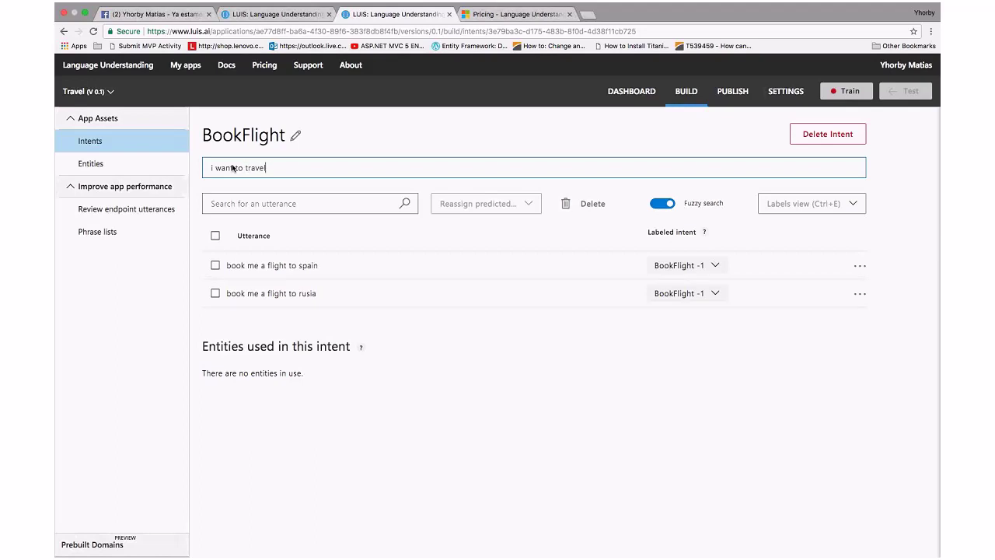
pyautogui.write(' to Peru')
pyautogui.press('Return')
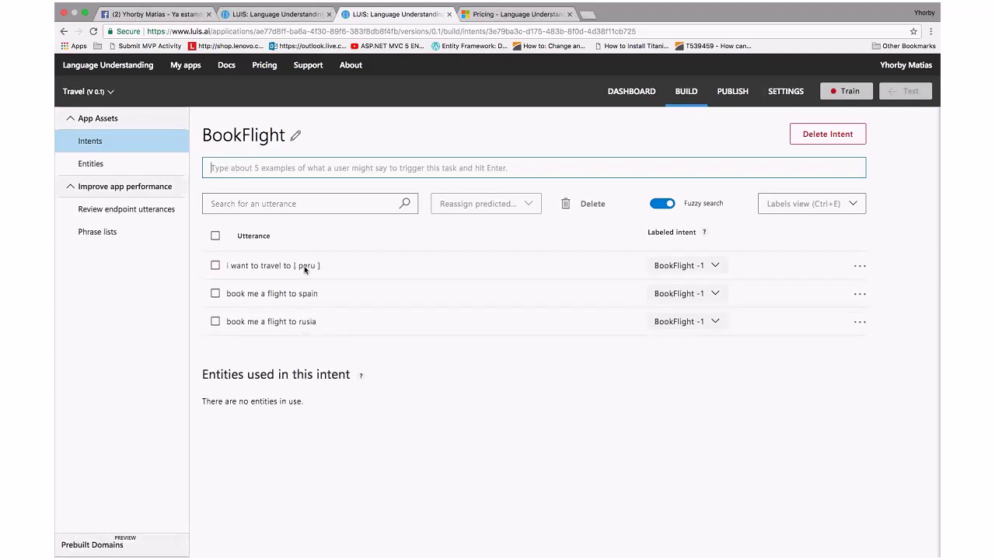
pyautogui.click(304, 267)
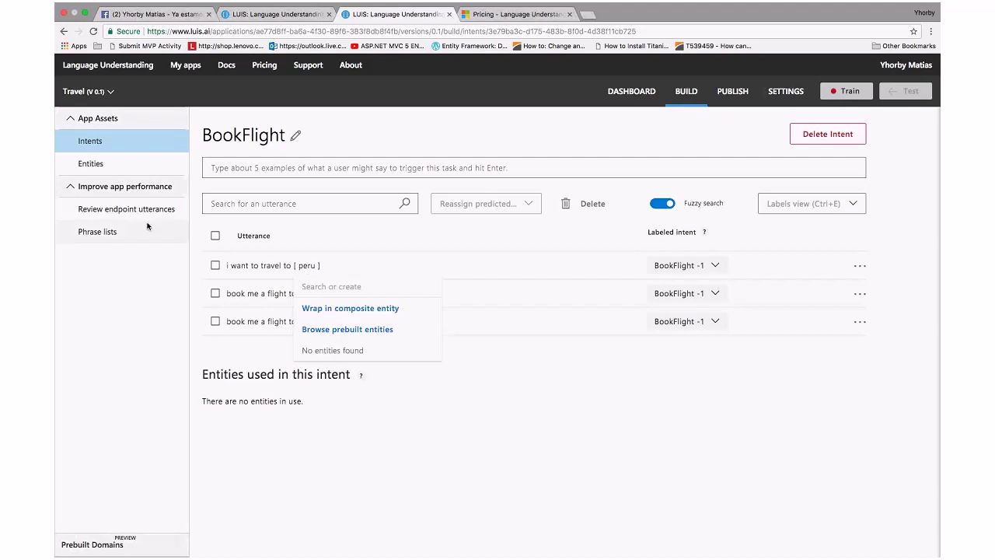
# Fill in a new entity named 'Country' with entity type kept as Simple
pyautogui.click(85, 161)
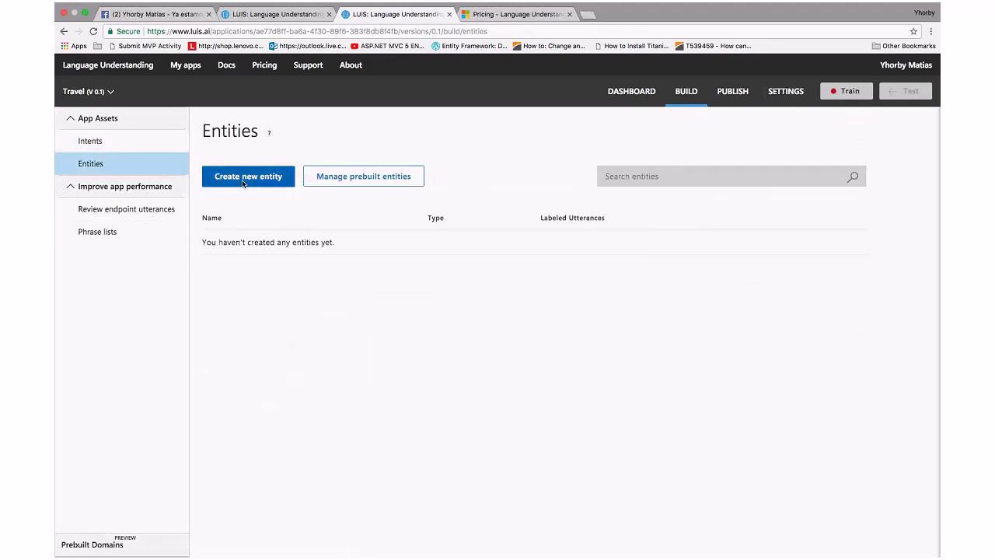
pyautogui.click(243, 182)
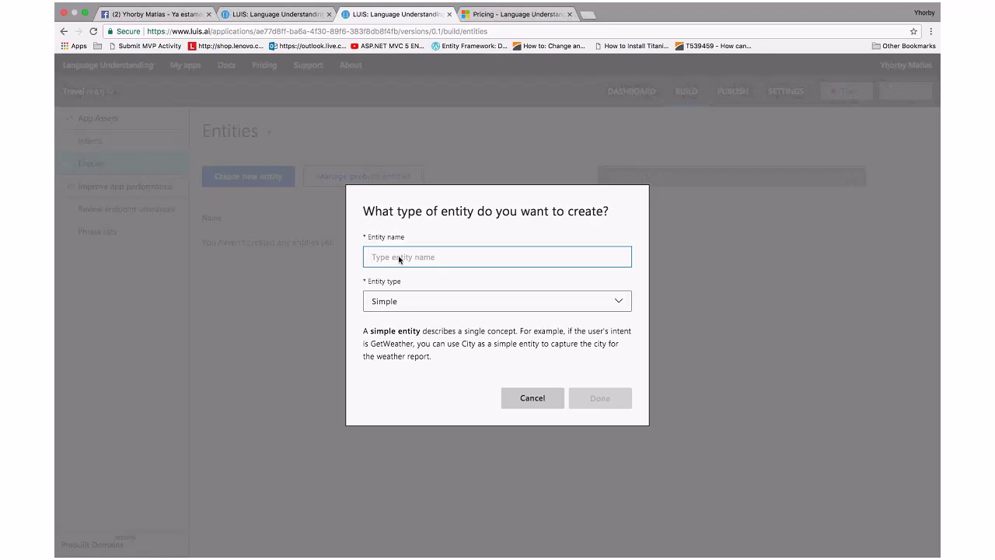
pyautogui.write('Pis')
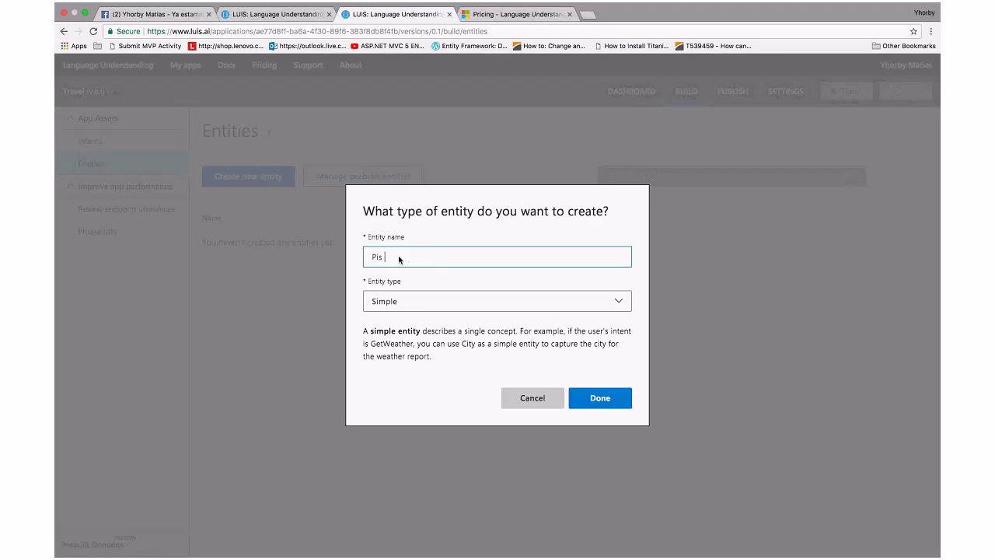
pyautogui.press('BackSpace')
pyautogui.press('BackSpace')
pyautogui.write('Cont')
pyautogui.press('BackSpace')
pyautogui.press('BackSpace')
pyautogui.write('untry')
pyautogui.click(401, 306)
pyautogui.click(401, 307)
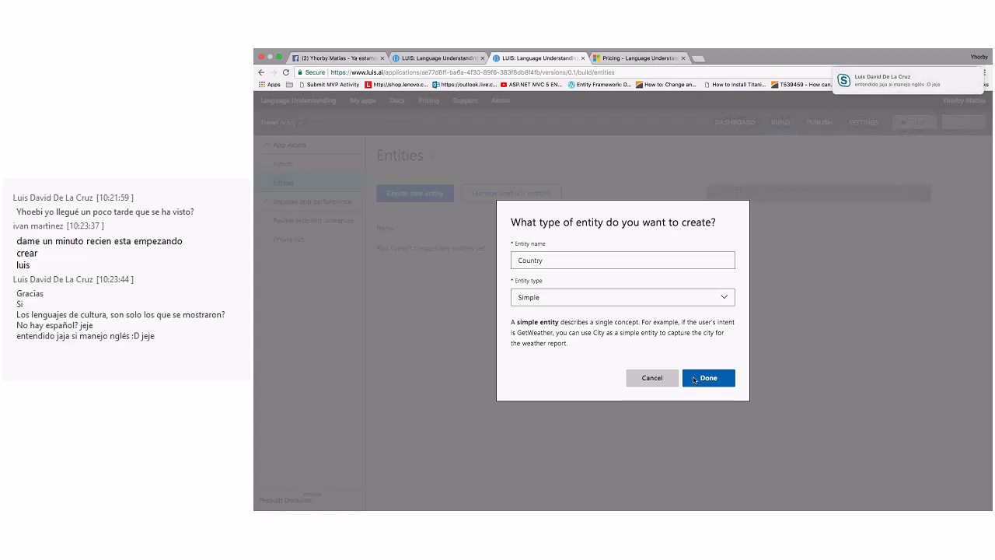
# Create the Country entity and reopen the BookFlight intent's utterance list
pyautogui.click(694, 379)
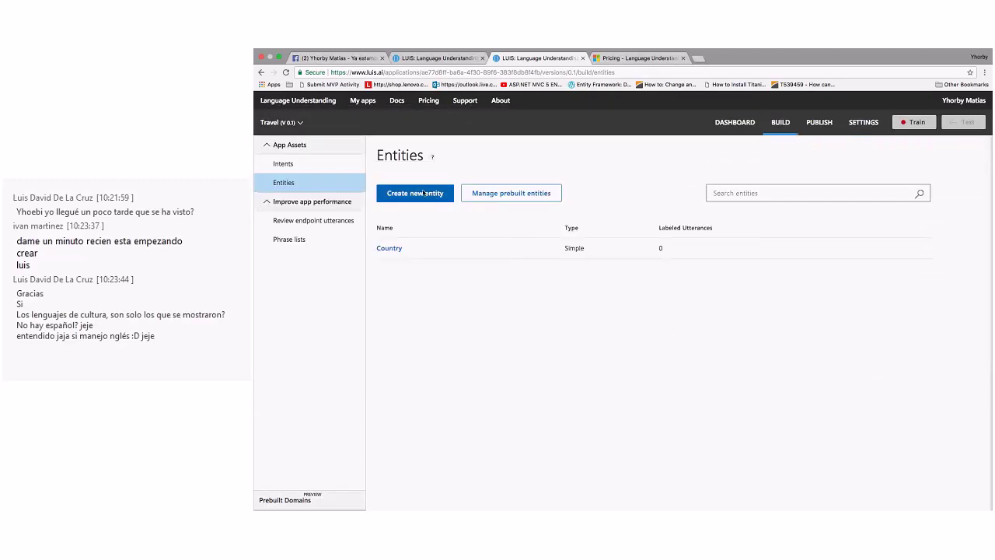
pyautogui.click(302, 165)
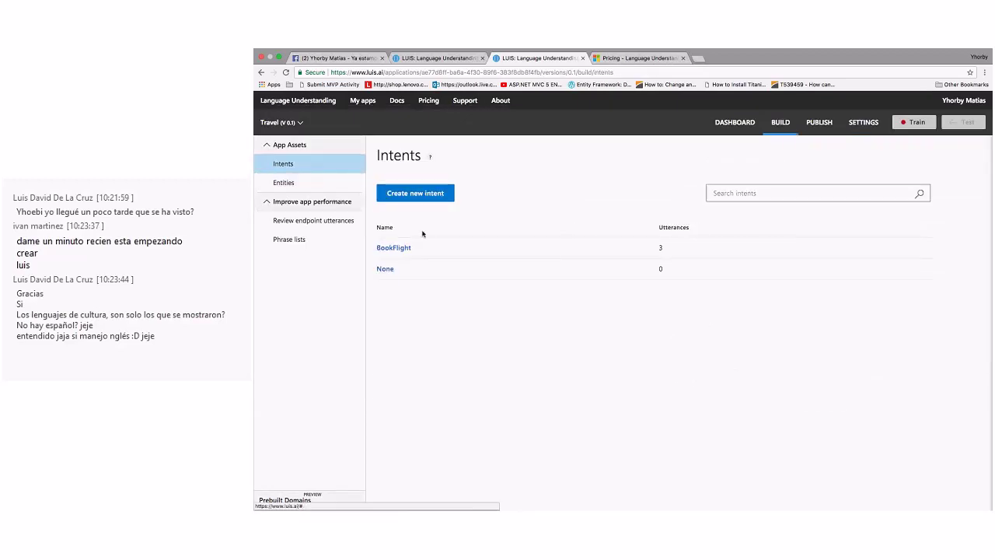
pyautogui.click(392, 249)
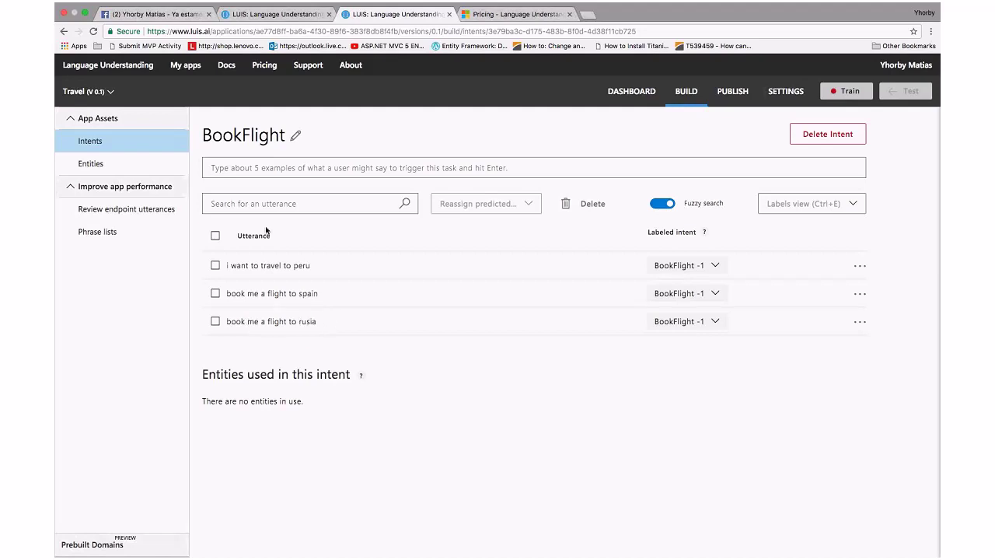
# Tag peru, spain and rusia as Country in the three BookFlight utterances
pyautogui.click(303, 266)
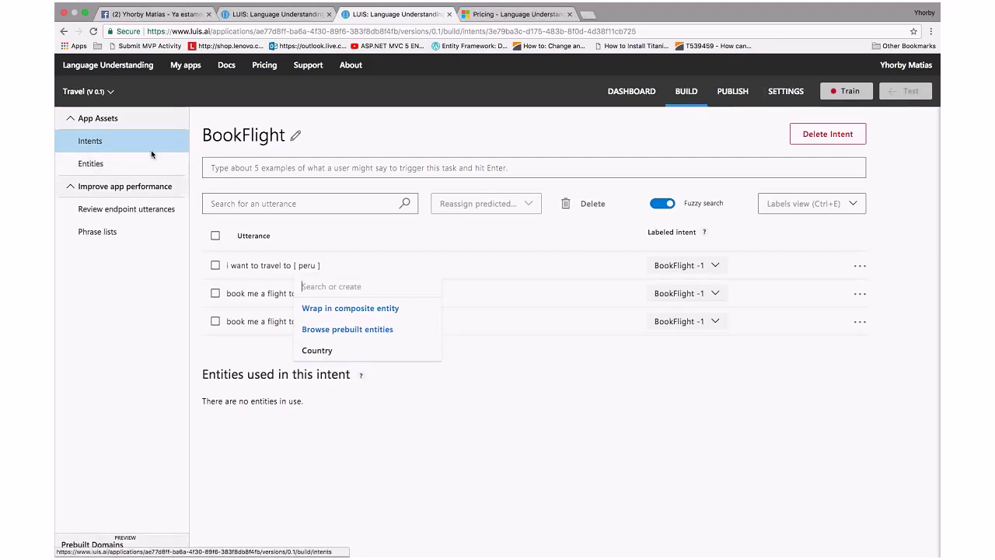
pyautogui.click(330, 350)
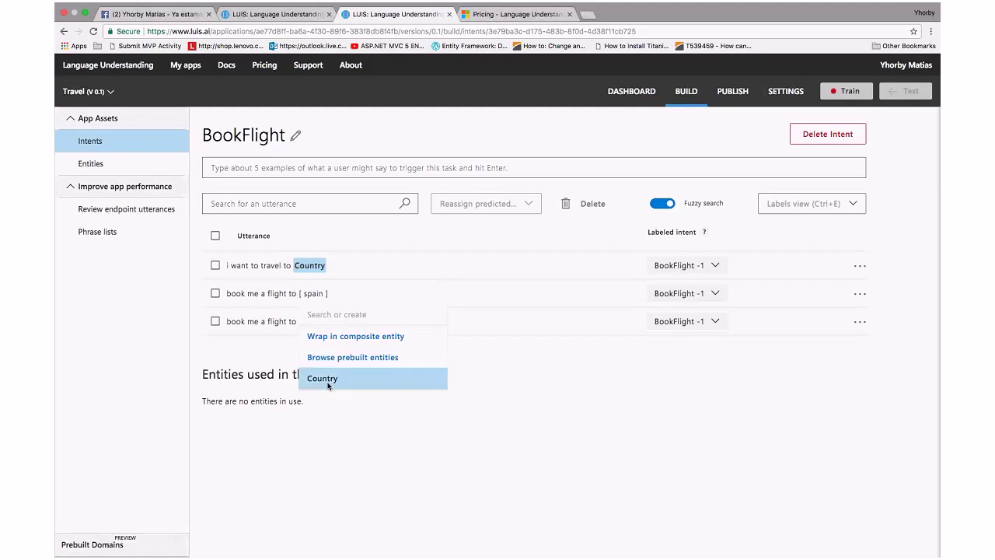
pyautogui.click(319, 378)
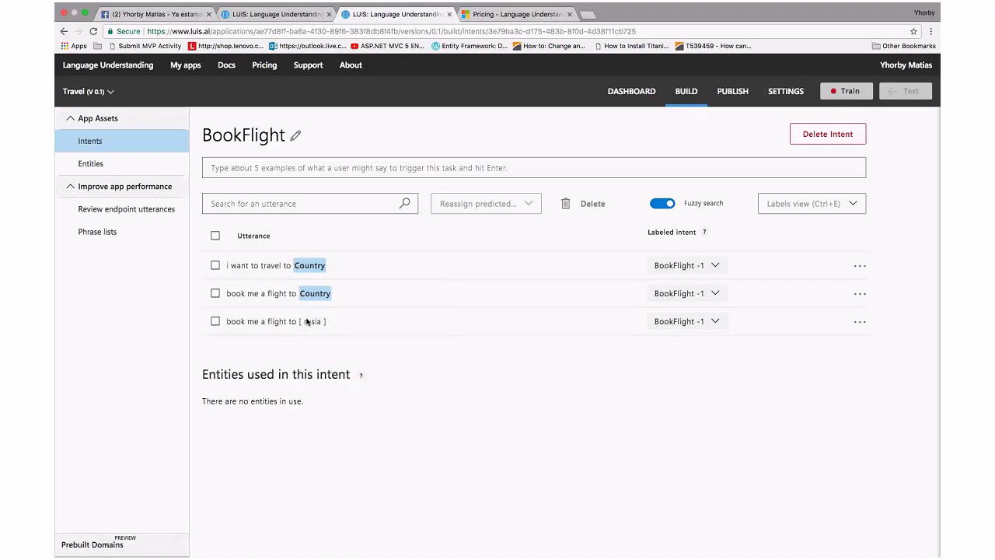
pyautogui.click(311, 321)
pyautogui.click(336, 406)
pyautogui.click(271, 171)
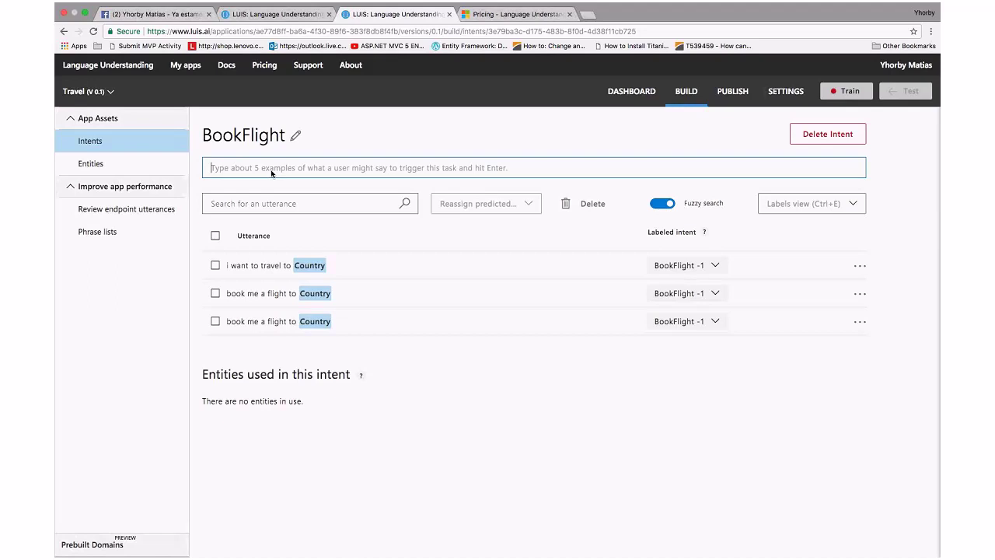
# Add 'i wantna go to Yamasa' and 'i want to visit tokio' as BookFlight utterances
pyautogui.write('i want')
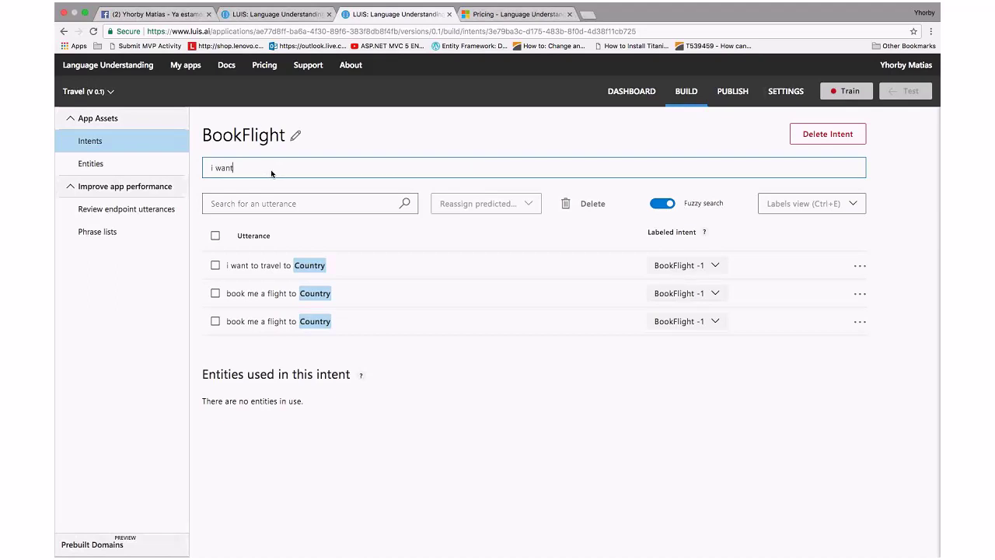
pyautogui.write('na go to Yamasa')
pyautogui.press('Return')
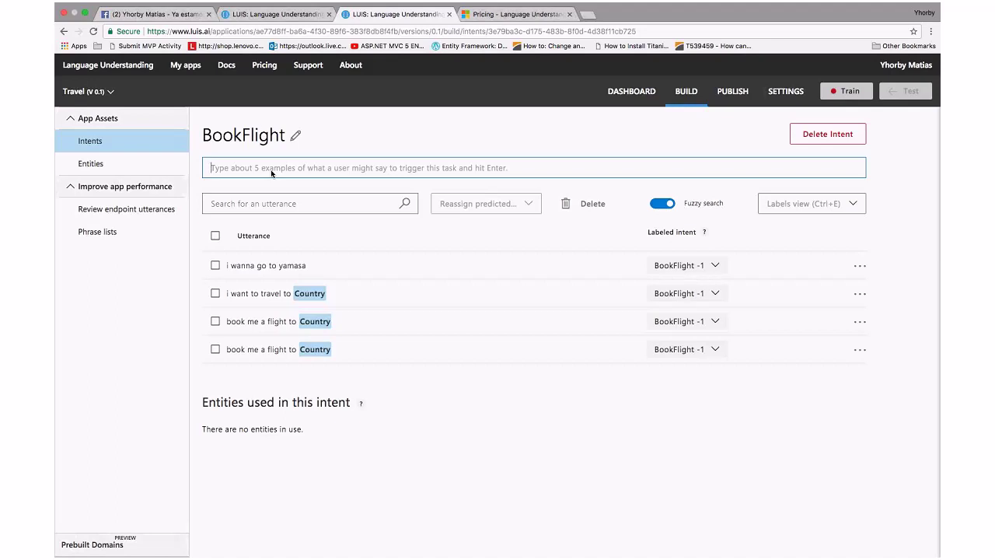
pyautogui.write('i')
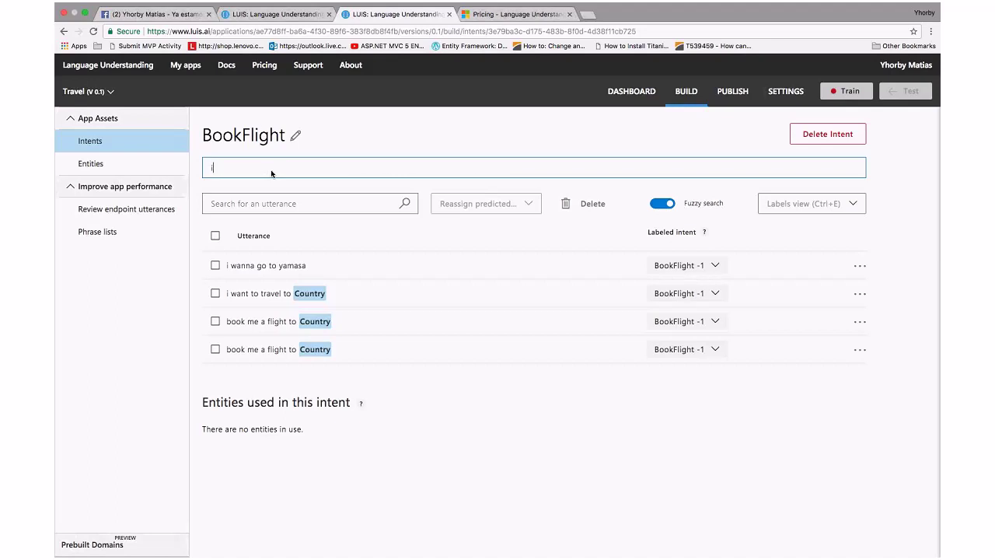
pyautogui.write(' want to visit tokio')
pyautogui.press('Return')
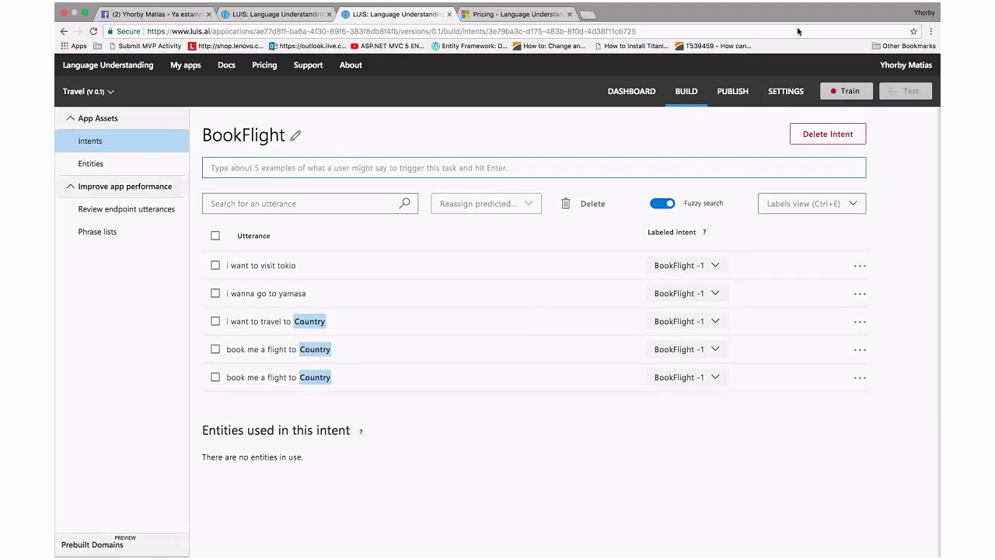
pyautogui.click(831, 92)
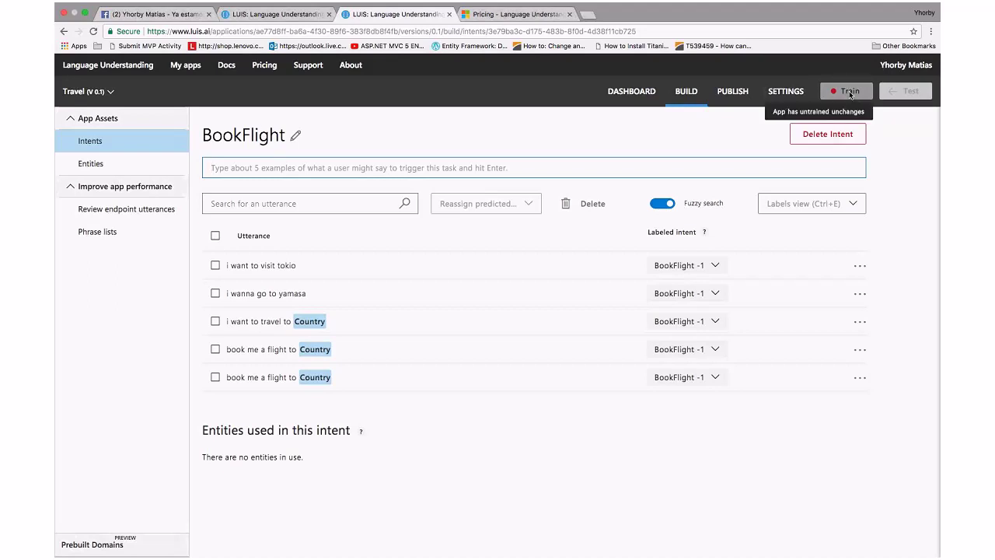
pyautogui.click(850, 92)
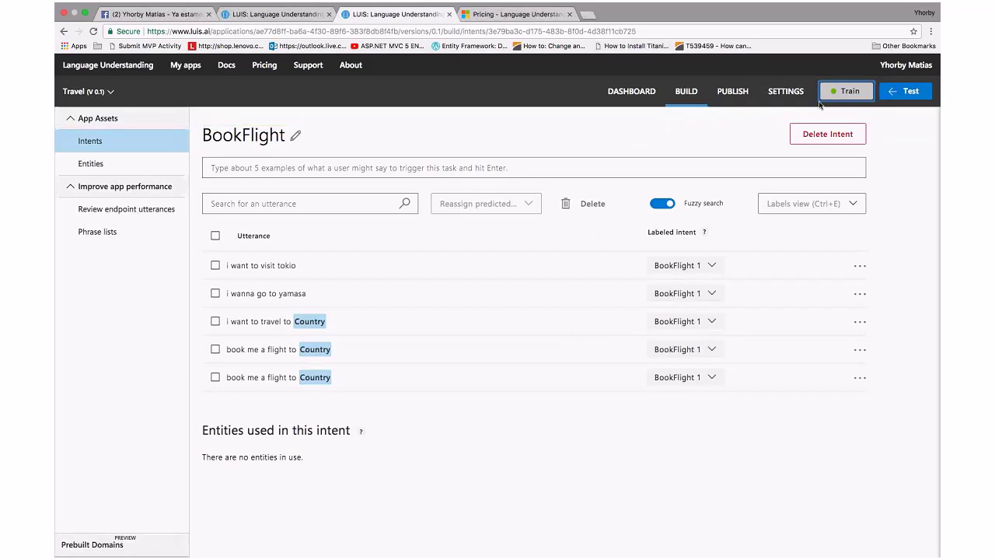
# Test 'i want to travel to spain' and inspect its BookFlight prediction with spain as Country
pyautogui.click(901, 95)
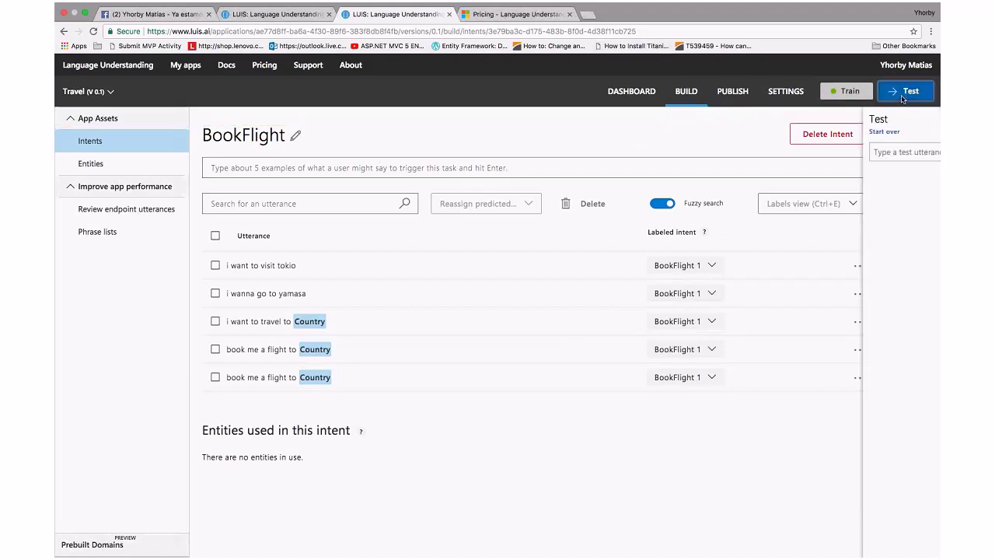
pyautogui.click(843, 153)
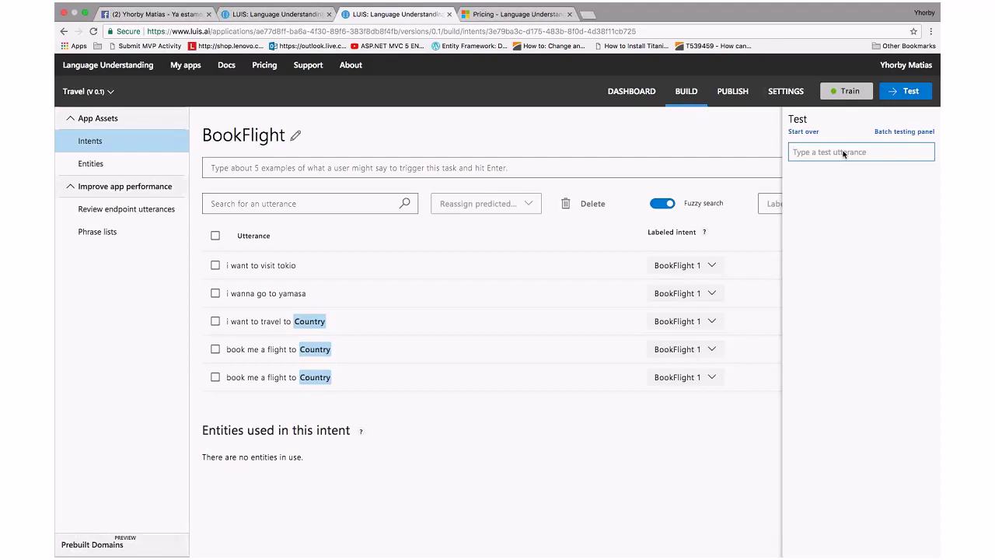
pyautogui.write('i wat')
pyautogui.press('BackSpace')
pyautogui.write('nt to travel to spain')
pyautogui.press('Return')
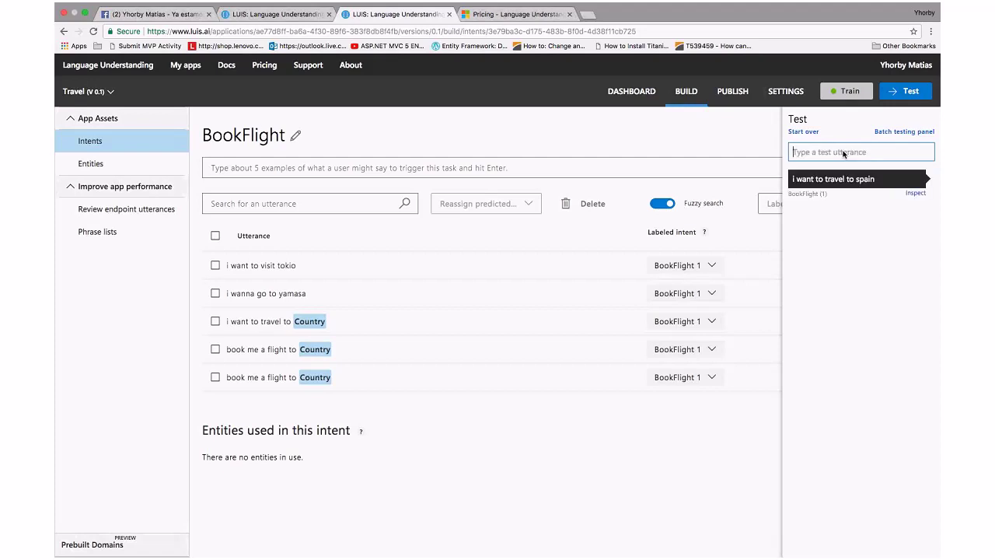
pyautogui.click(818, 198)
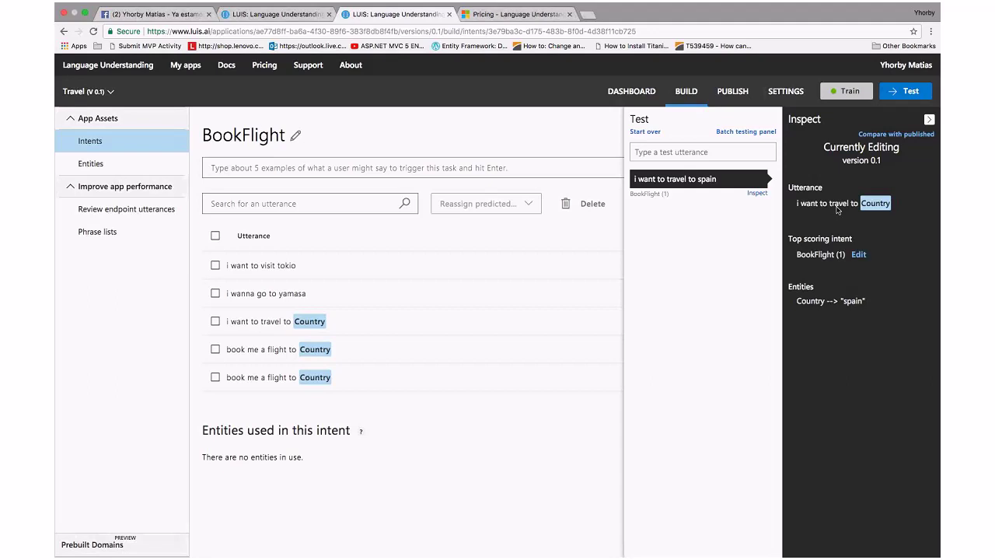
# Test 'i a want to visit tokio' (predicted BookFlight), then retrain the app and close the details
pyautogui.click(680, 157)
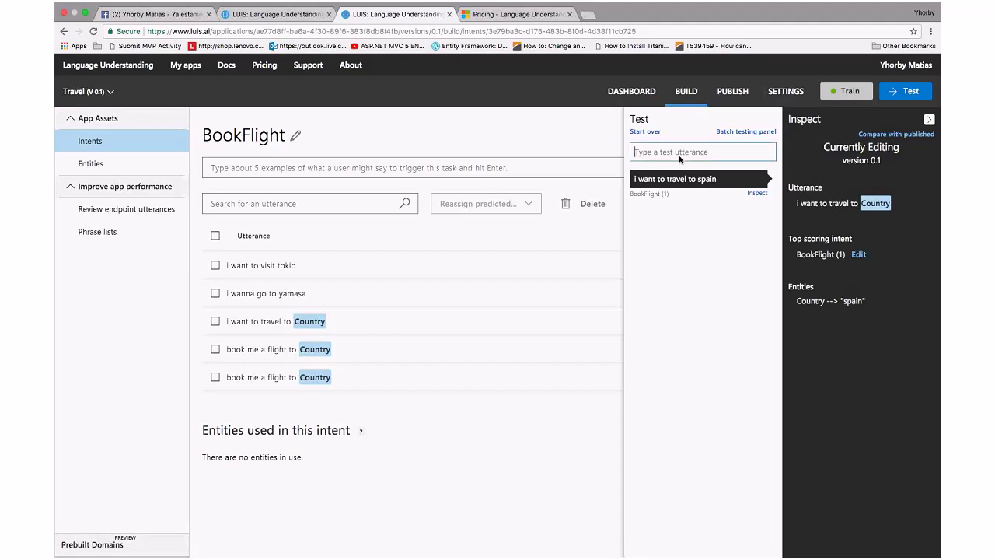
pyautogui.write('i')
pyautogui.write(' a want to visit tokio')
pyautogui.press('Return')
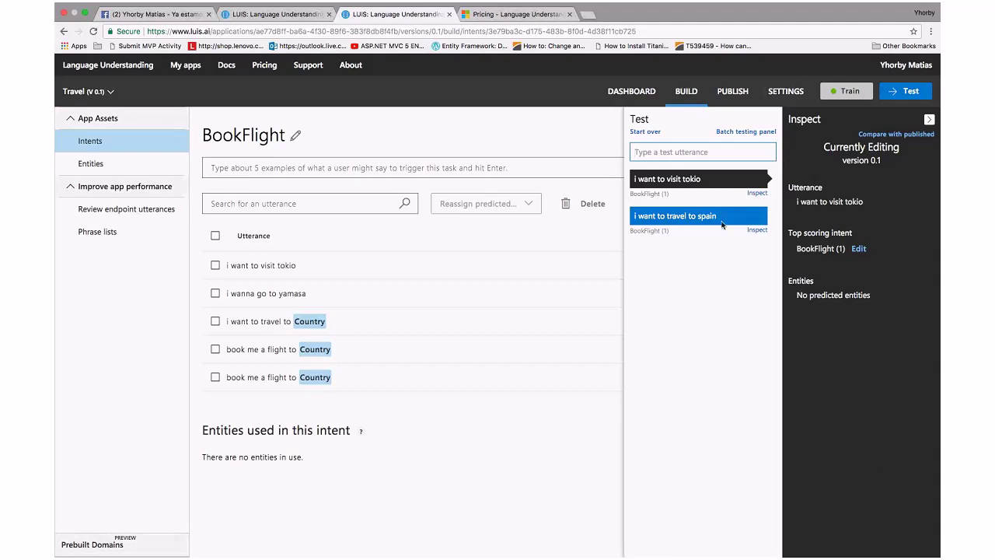
pyautogui.click(836, 93)
pyautogui.click(930, 122)
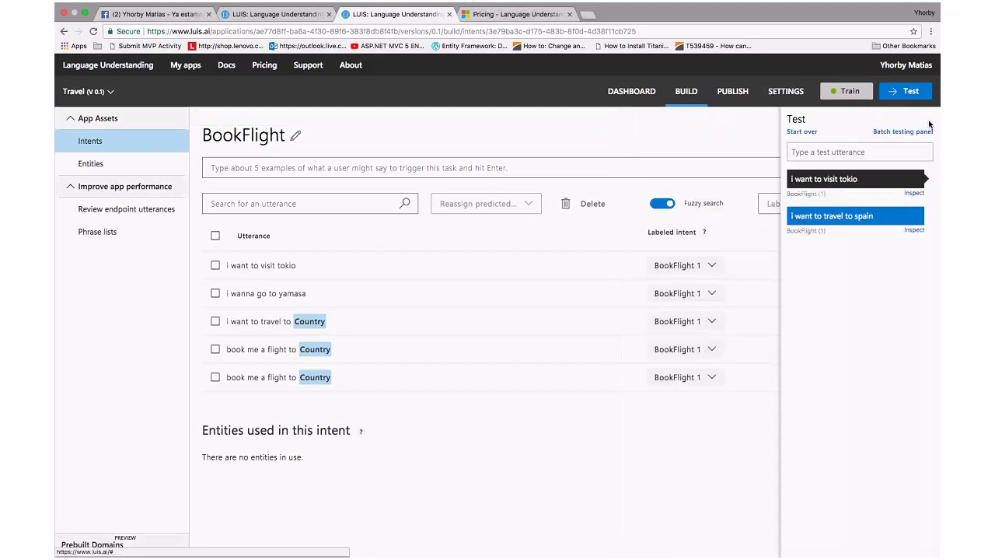
# Close the test pane and view intent scores for the first two BookFlight utterances
pyautogui.click(906, 91)
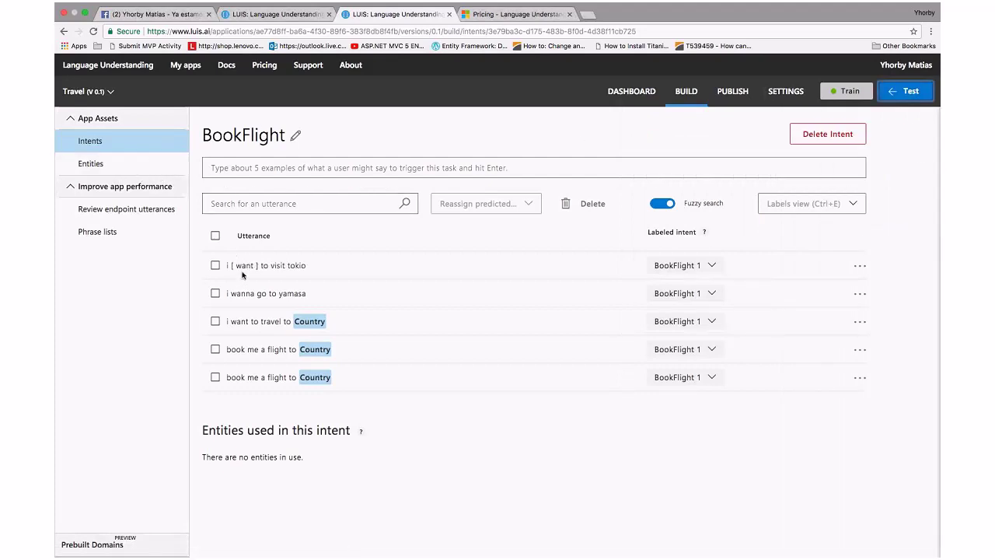
pyautogui.click(216, 236)
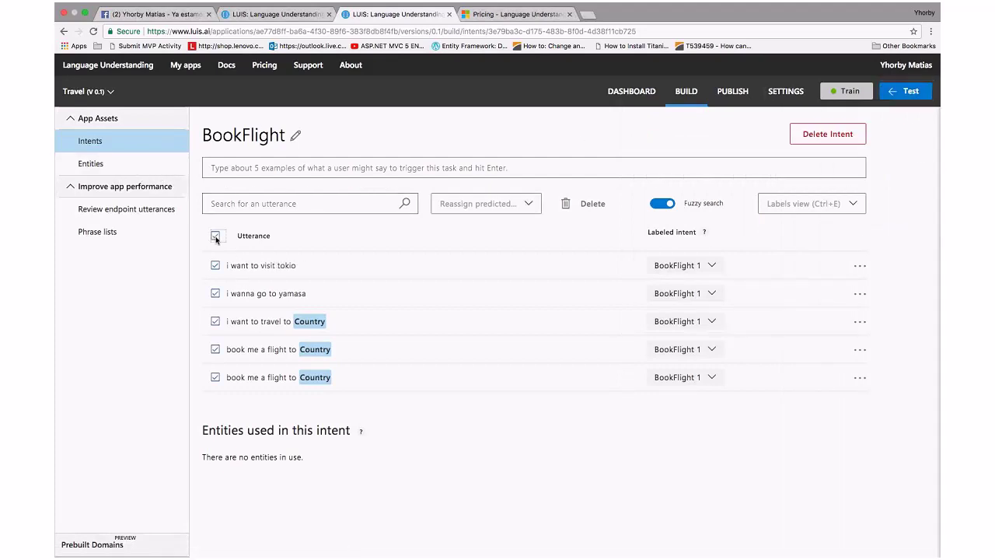
pyautogui.click(215, 236)
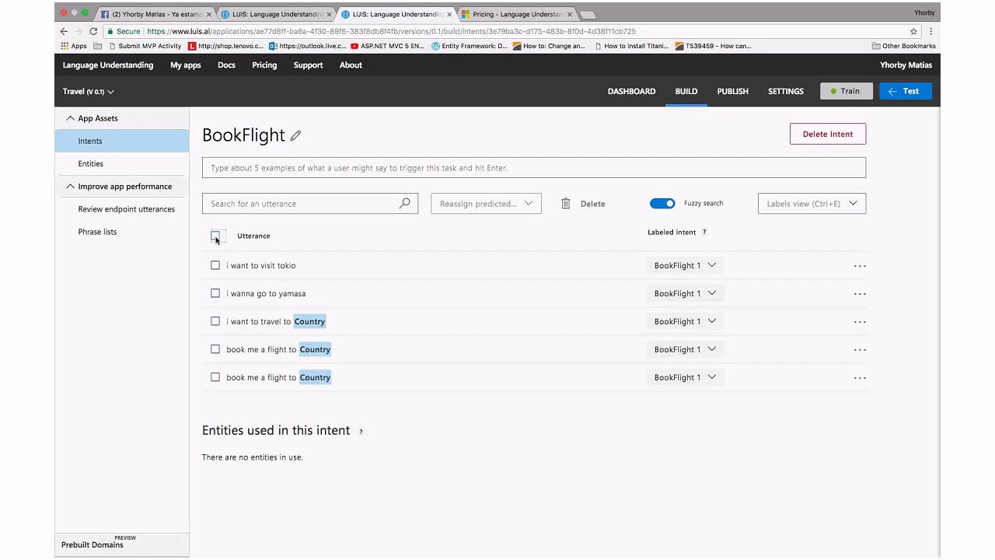
pyautogui.click(714, 266)
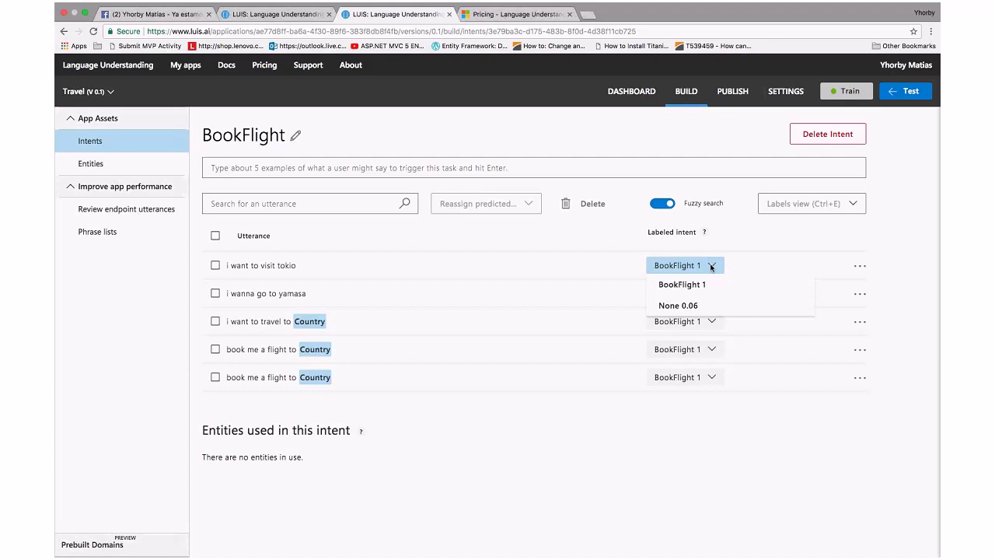
pyautogui.click(711, 267)
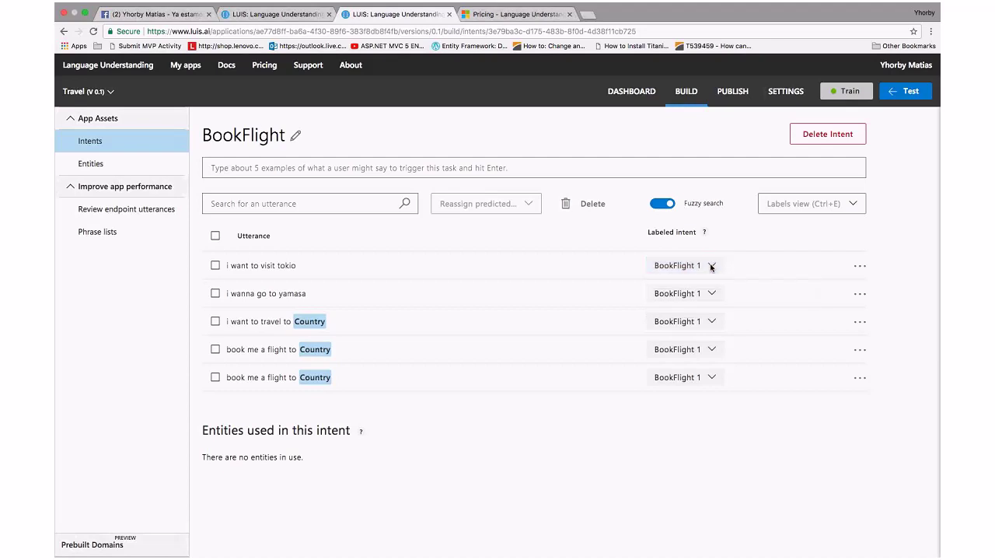
pyautogui.click(710, 294)
pyautogui.click(711, 293)
# Check intent scores for the remaining three utterances, then open the app dashboard
pyautogui.click(710, 325)
pyautogui.click(710, 325)
pyautogui.click(710, 351)
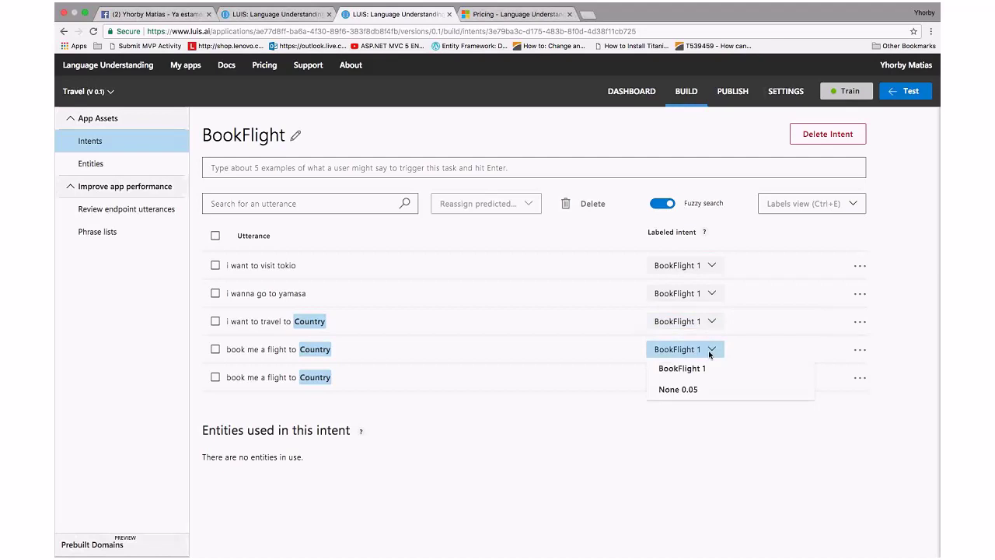
pyautogui.click(710, 351)
pyautogui.click(712, 379)
pyautogui.click(711, 378)
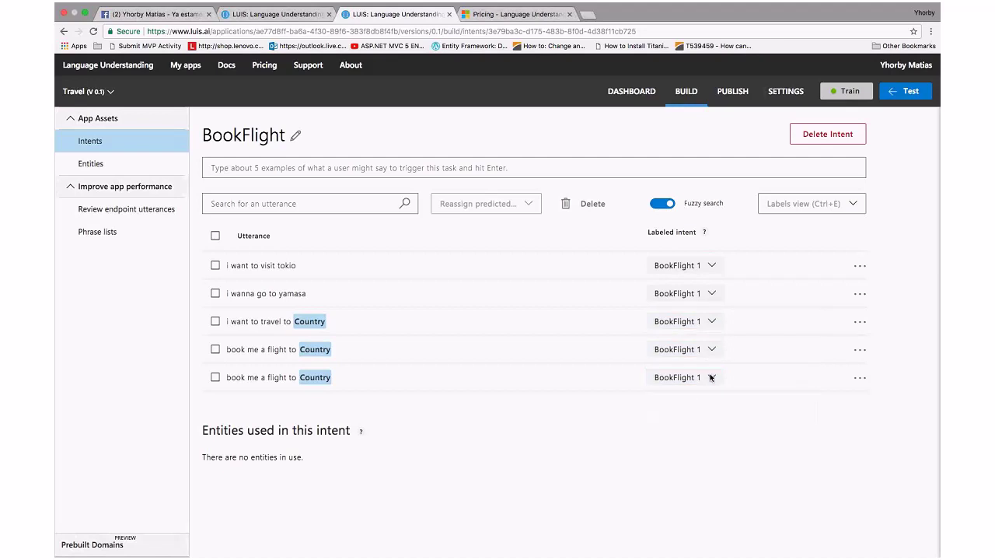
pyautogui.click(632, 98)
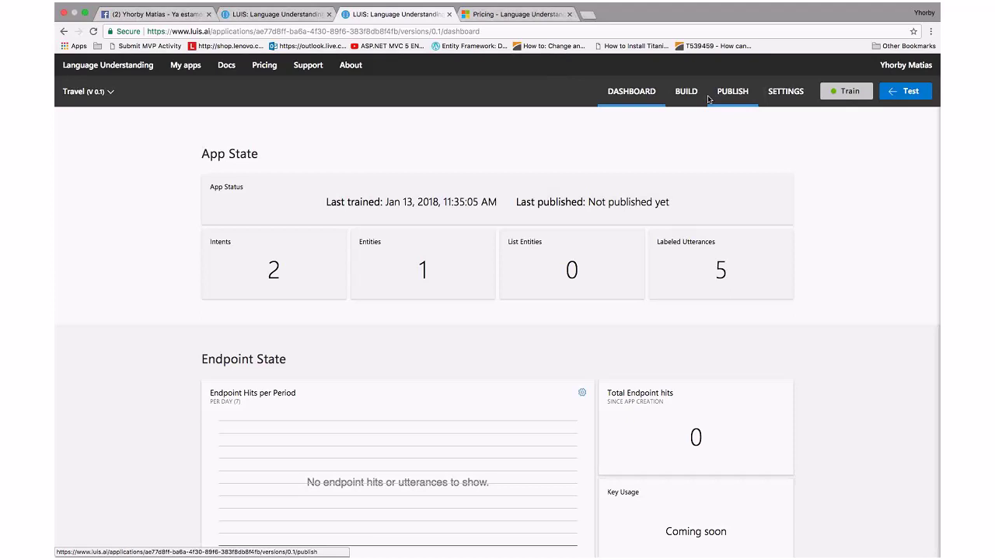
# Retrain the Travel app, then go back through Build to the BookFlight intent
pyautogui.click(824, 97)
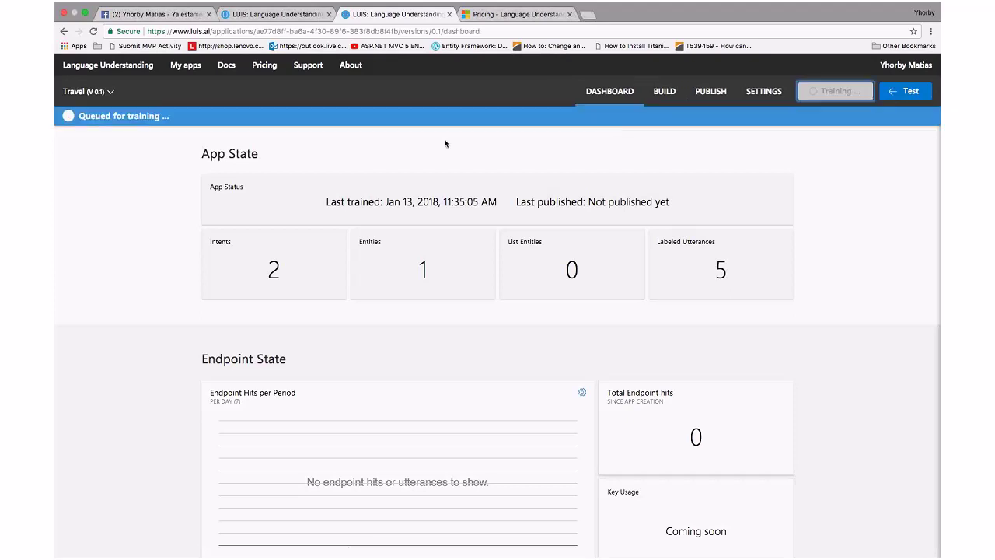
pyautogui.click(686, 94)
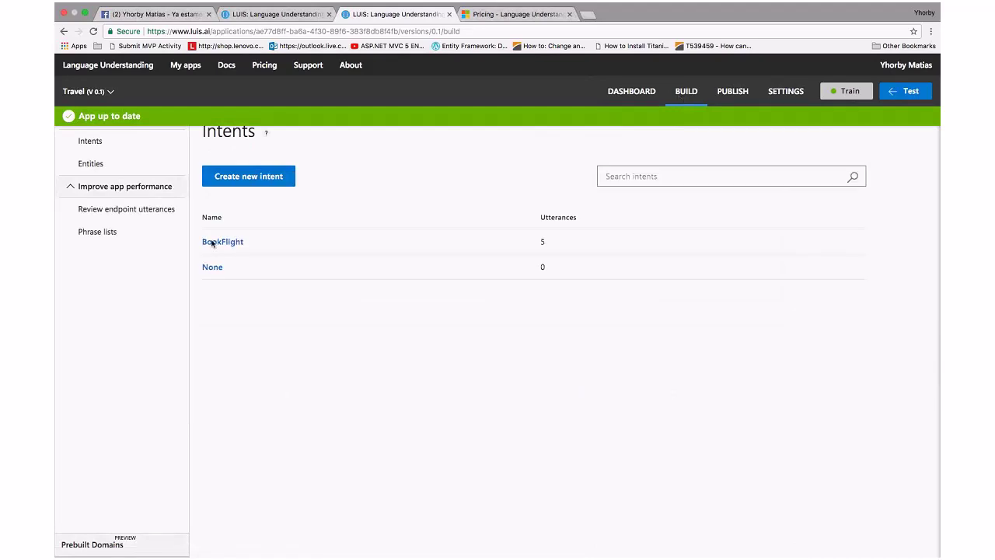
pyautogui.click(99, 164)
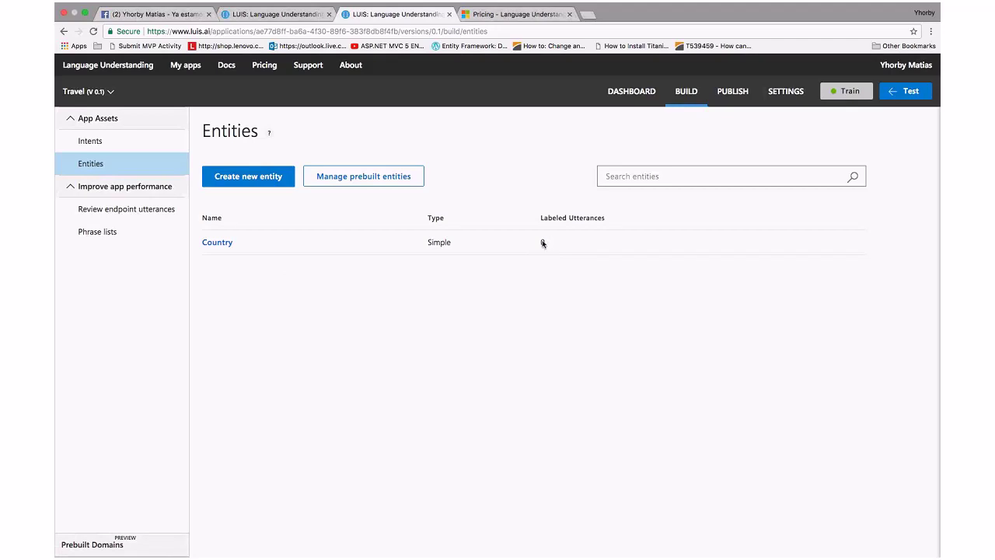
pyautogui.click(101, 144)
pyautogui.click(231, 242)
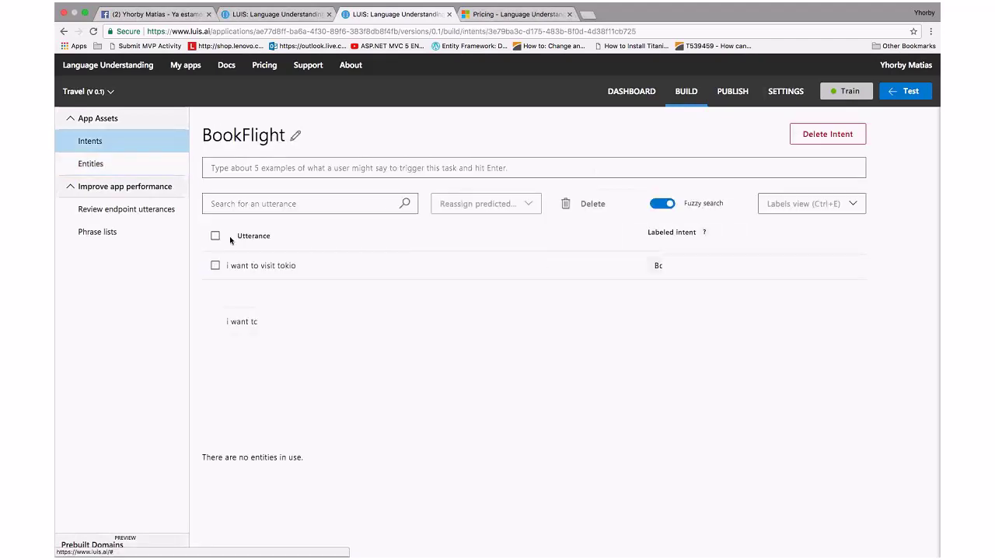
# After a brief 'i wan' utterance search, select 'i wanna go to yamasa' and list intents for reassigning it
pyautogui.click(343, 206)
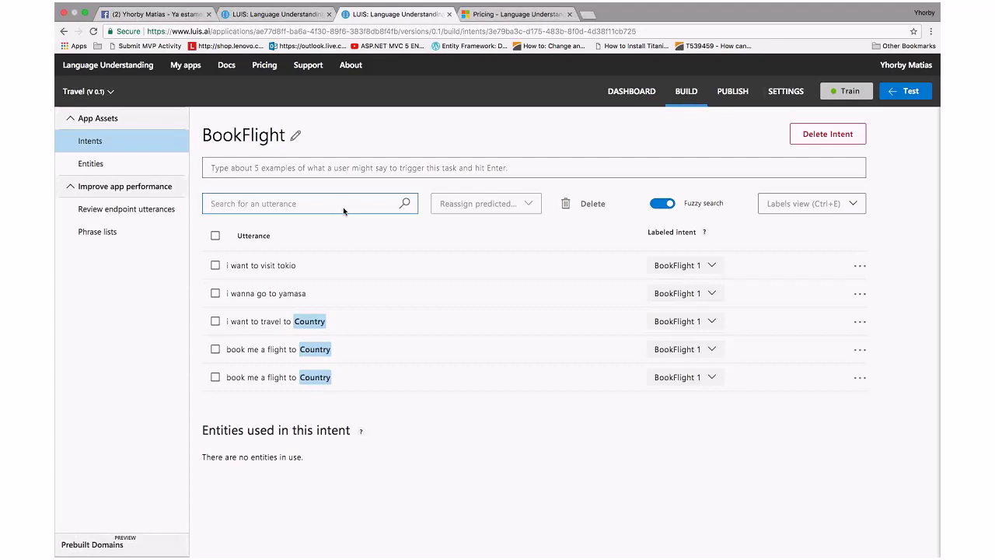
pyautogui.write('i want')
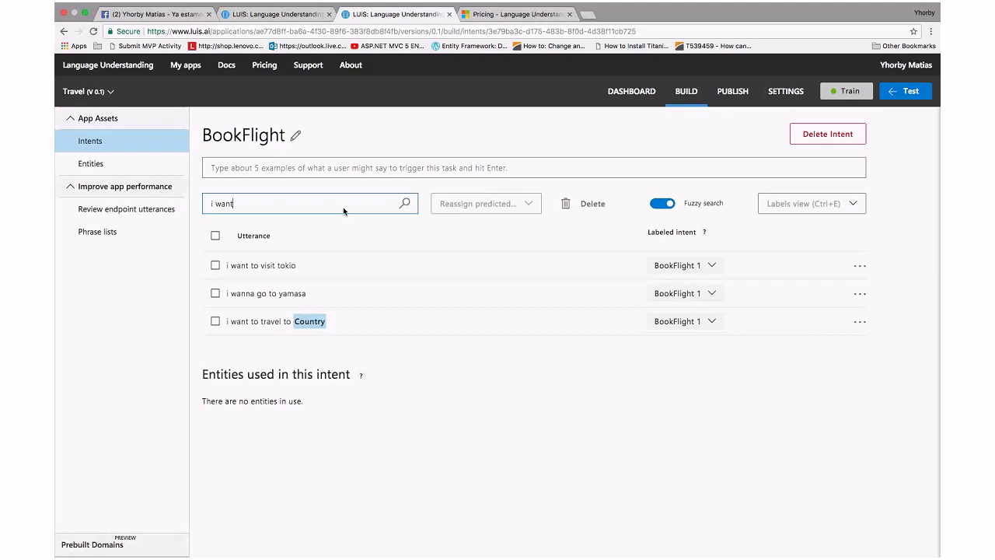
pyautogui.press('BackSpace')
pyautogui.press('BackSpace')
pyautogui.press('BackSpace')
pyautogui.press('BackSpace')
pyautogui.press('BackSpace')
pyautogui.press('BackSpace')
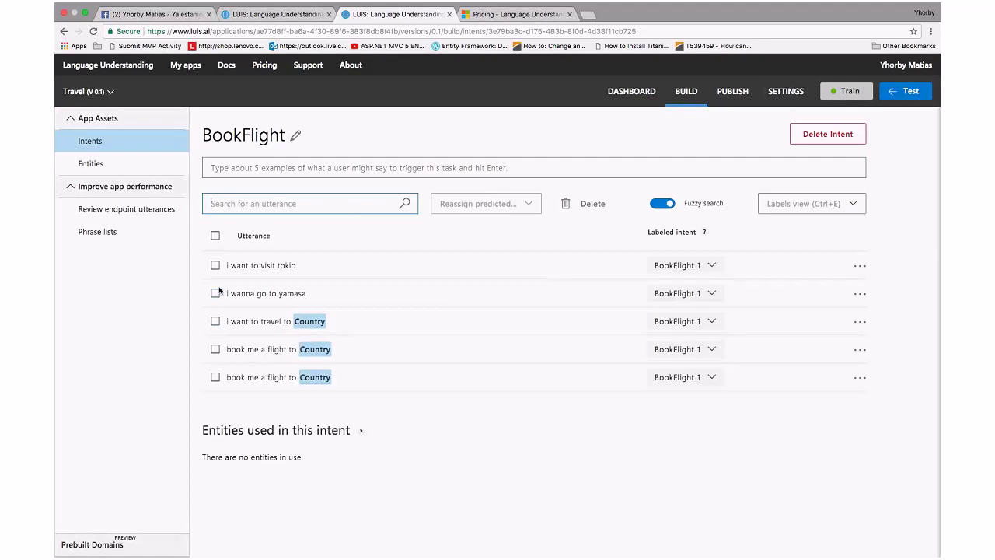
pyautogui.click(215, 294)
pyautogui.click(503, 210)
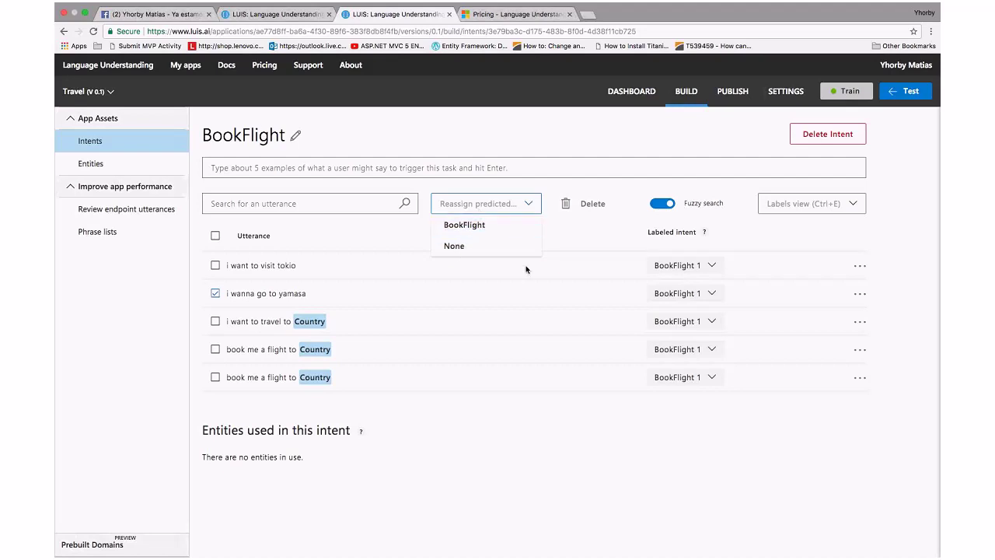
# Close the reassign list and switch the Labels view between Entities and Tokens several times
pyautogui.click(549, 222)
pyautogui.click(785, 205)
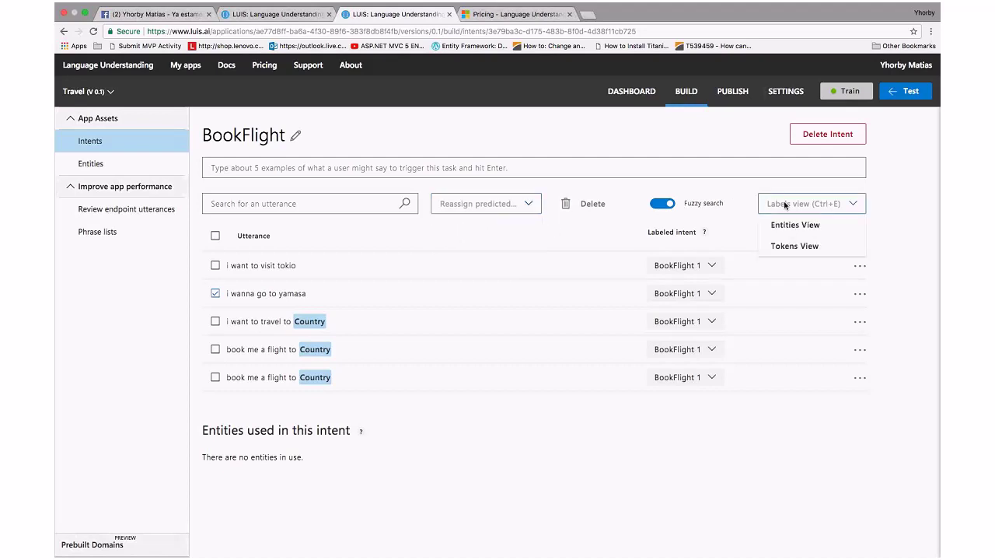
pyautogui.click(793, 225)
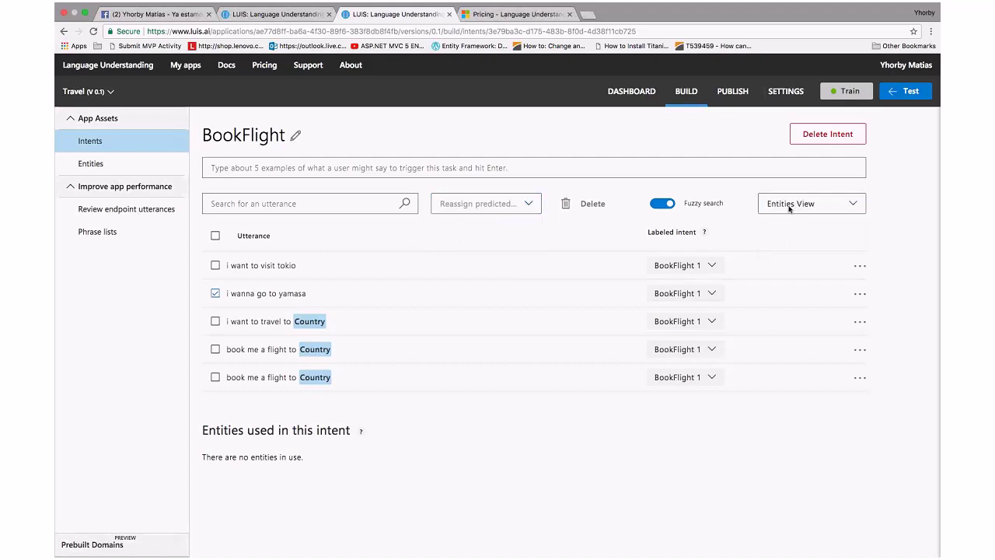
pyautogui.click(790, 210)
pyautogui.click(797, 246)
pyautogui.click(789, 204)
pyautogui.click(793, 224)
pyautogui.click(791, 209)
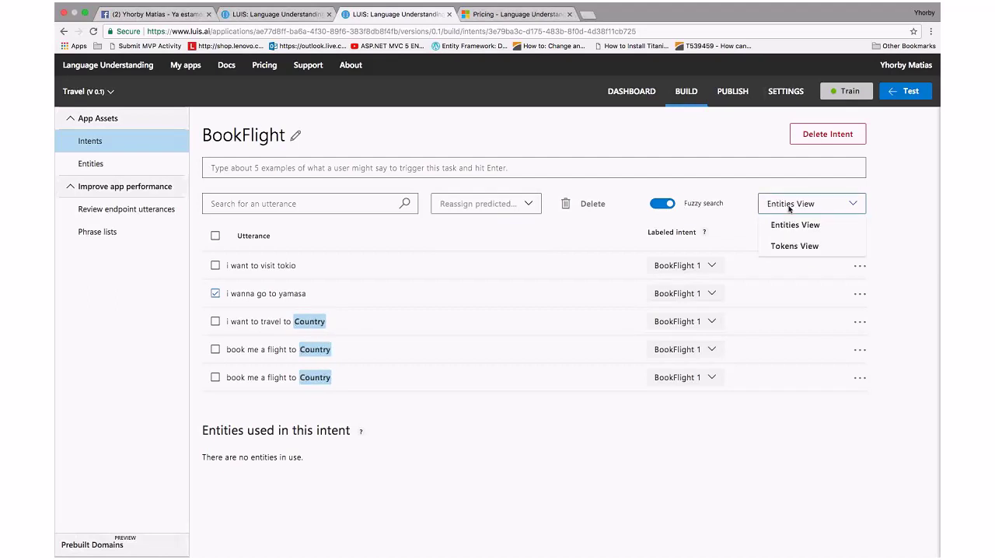
pyautogui.click(801, 253)
pyautogui.click(798, 206)
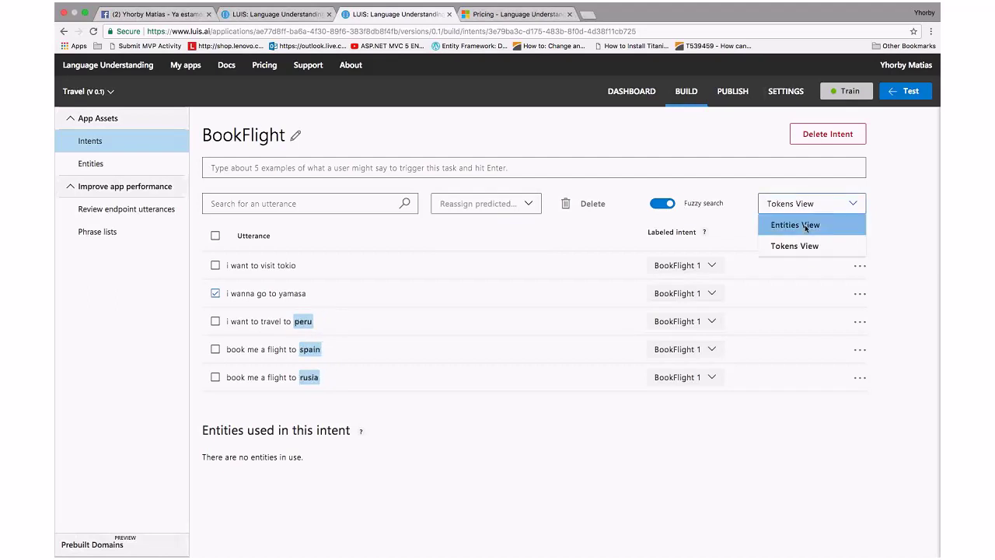
pyautogui.click(805, 227)
pyautogui.click(808, 204)
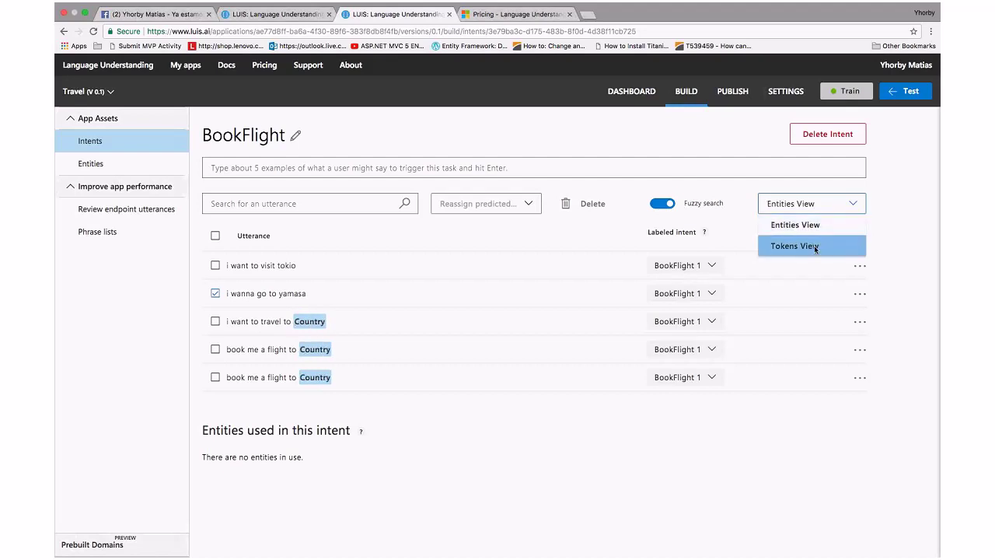
pyautogui.click(814, 246)
# Edit and recommit the first BookFlight utterance, then go to Review endpoint utterances
pyautogui.click(861, 267)
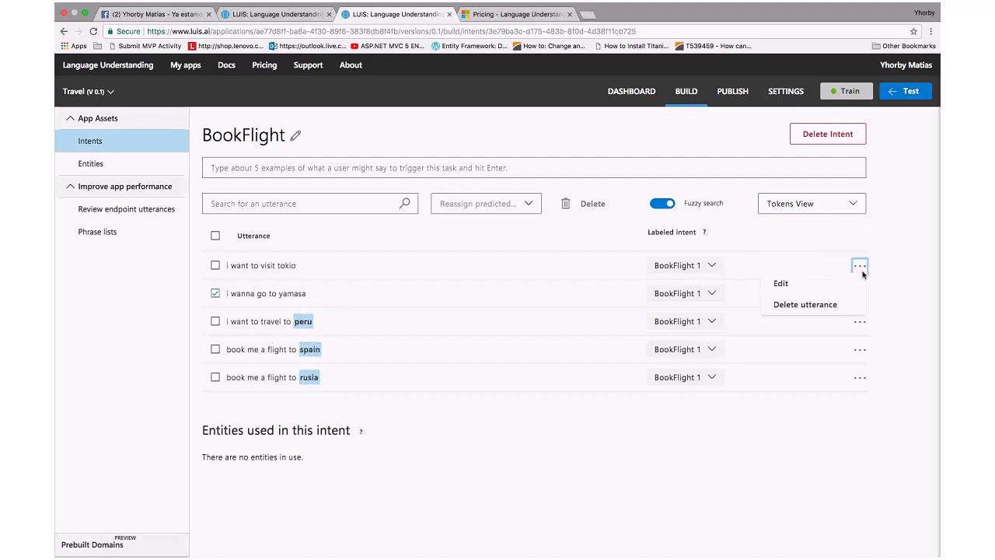
pyautogui.click(799, 283)
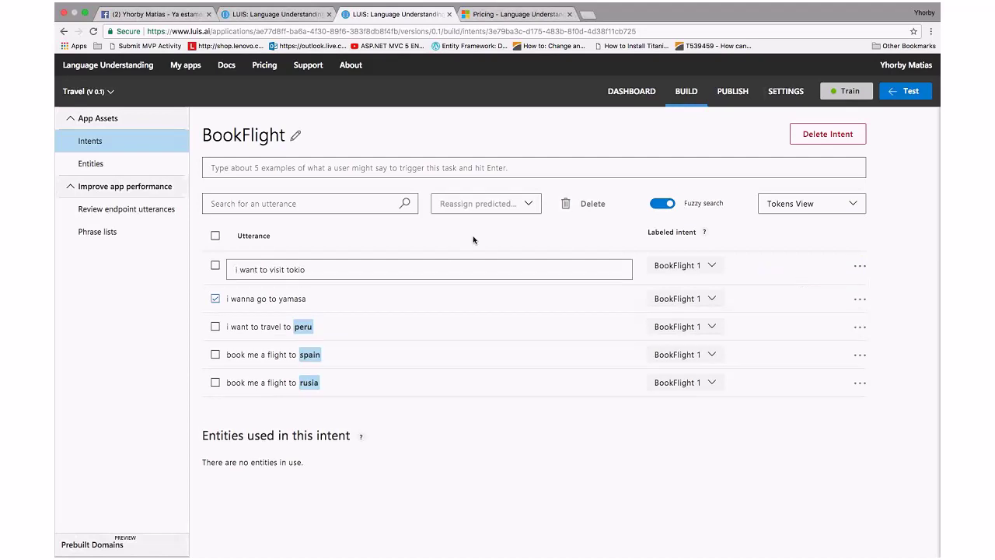
pyautogui.click(319, 277)
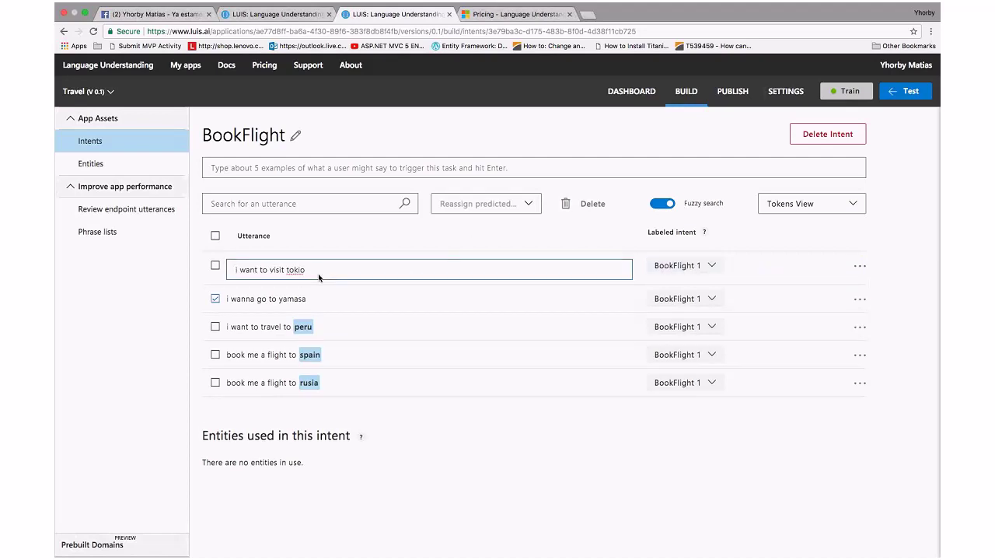
pyautogui.click(860, 265)
pyautogui.click(890, 240)
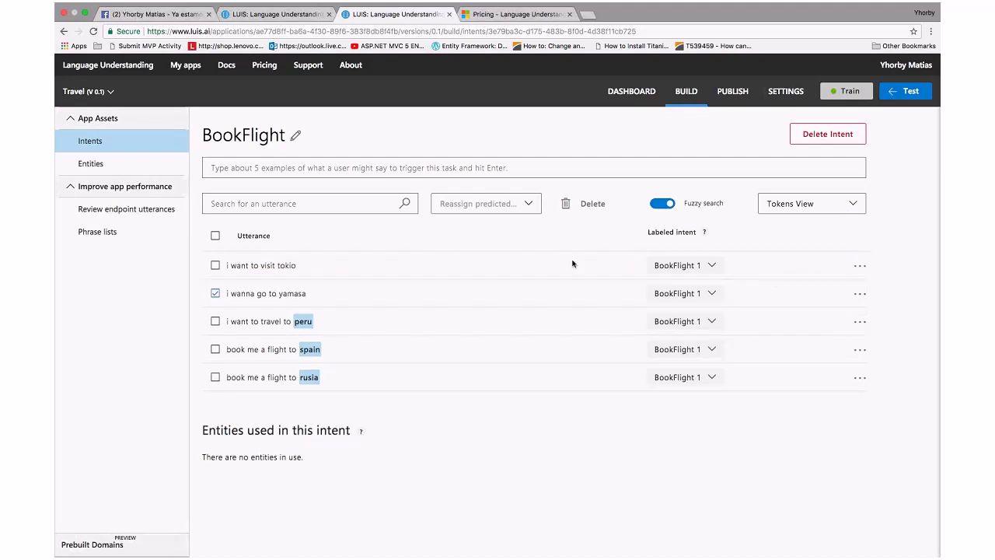
pyautogui.click(276, 167)
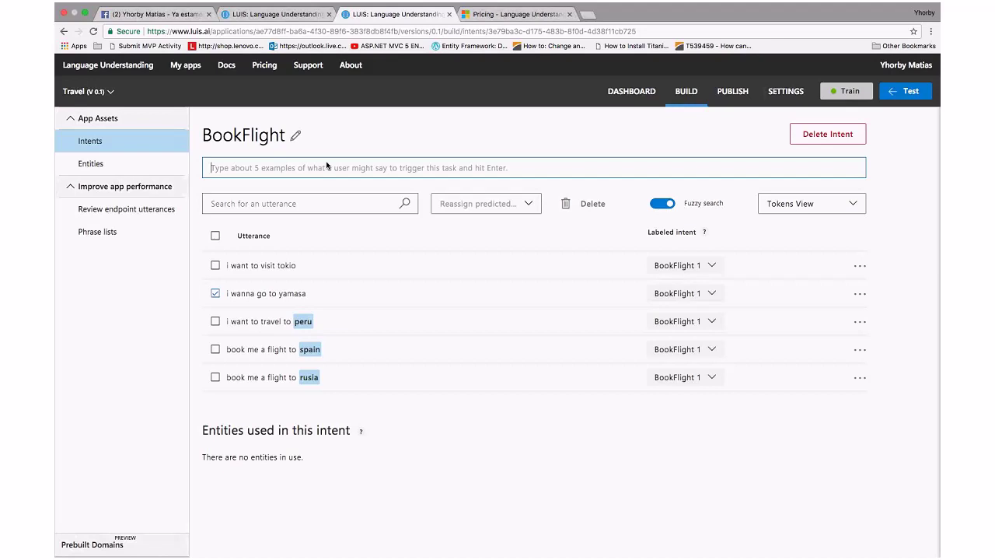
pyautogui.click(128, 210)
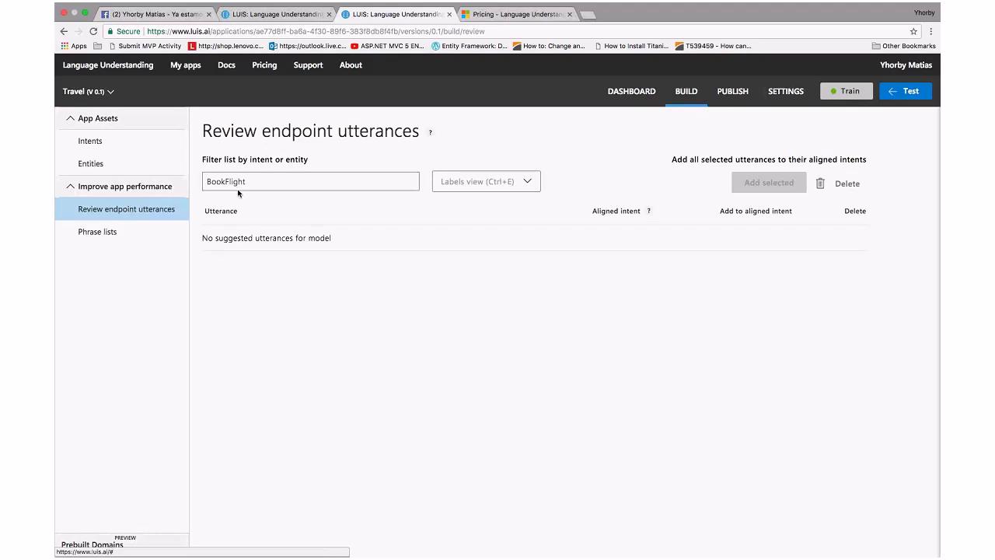
# Visit Phrase lists, start and cancel a new phrase list, then return to the Intents list
pyautogui.click(482, 183)
pyautogui.click(482, 184)
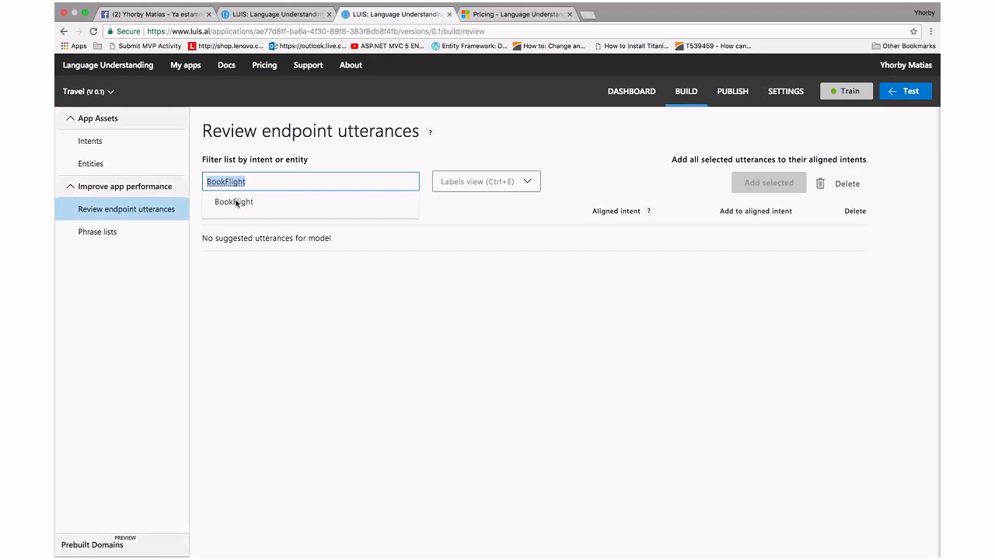
pyautogui.click(237, 203)
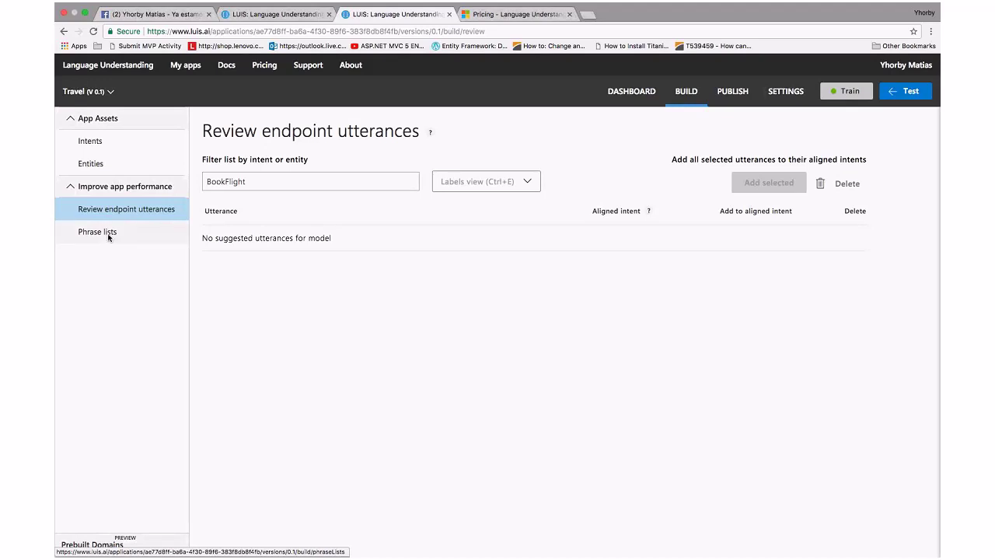
pyautogui.click(109, 237)
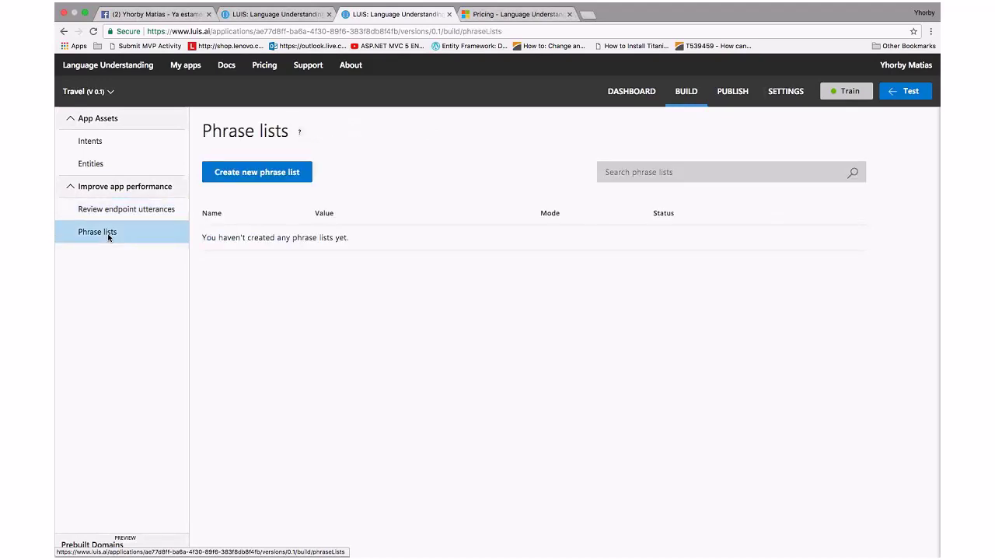
pyautogui.click(237, 175)
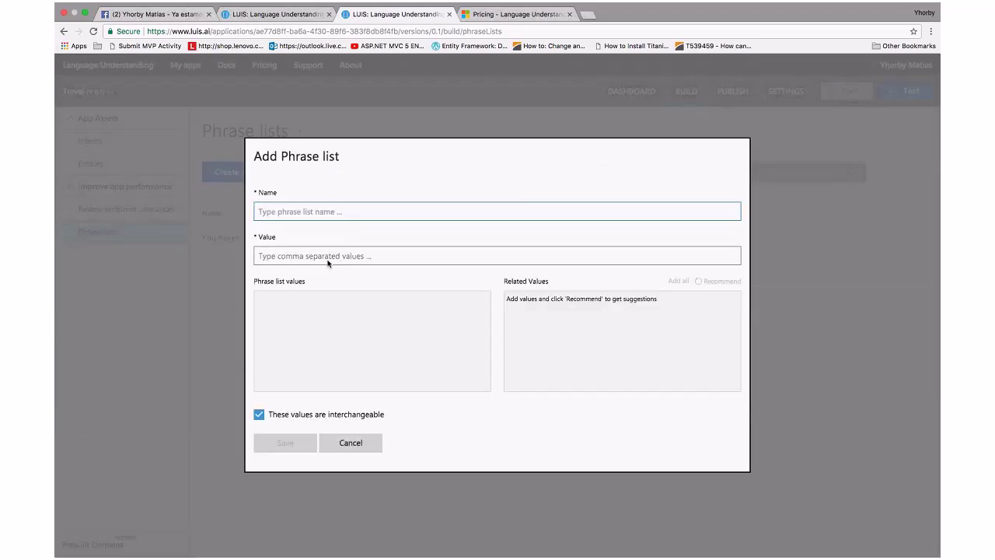
pyautogui.click(350, 442)
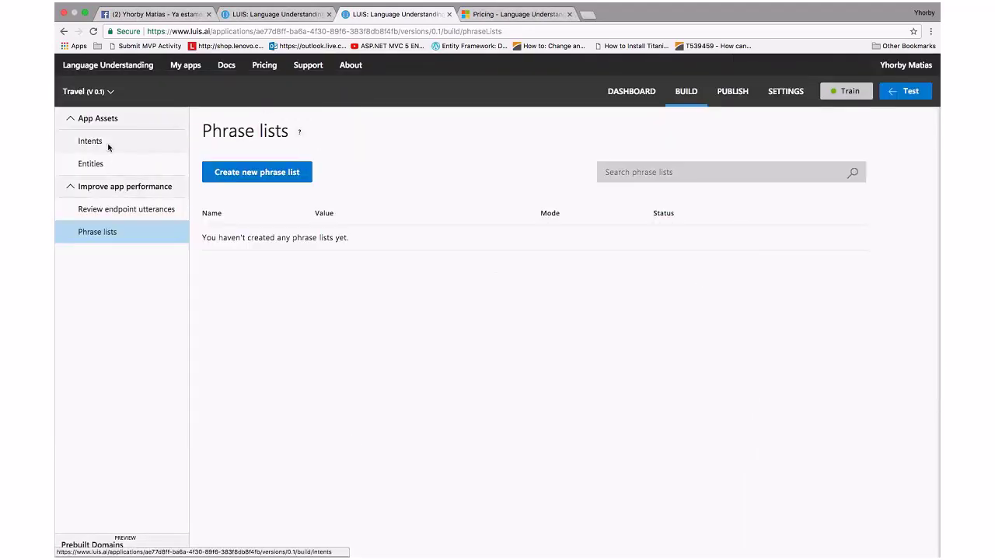
pyautogui.click(99, 143)
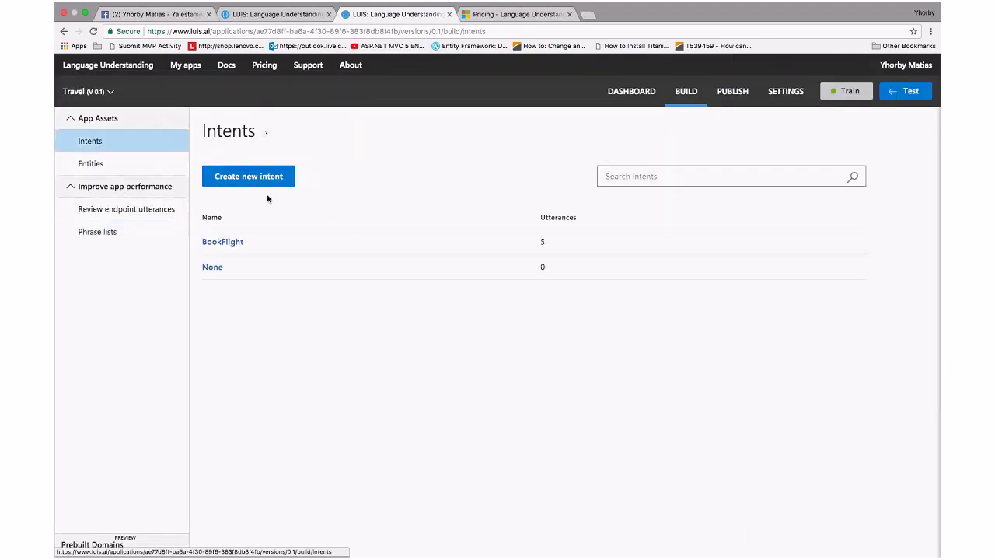
# Add 'book a flight to New York' as a BookFlight example utterance
pyautogui.click(226, 241)
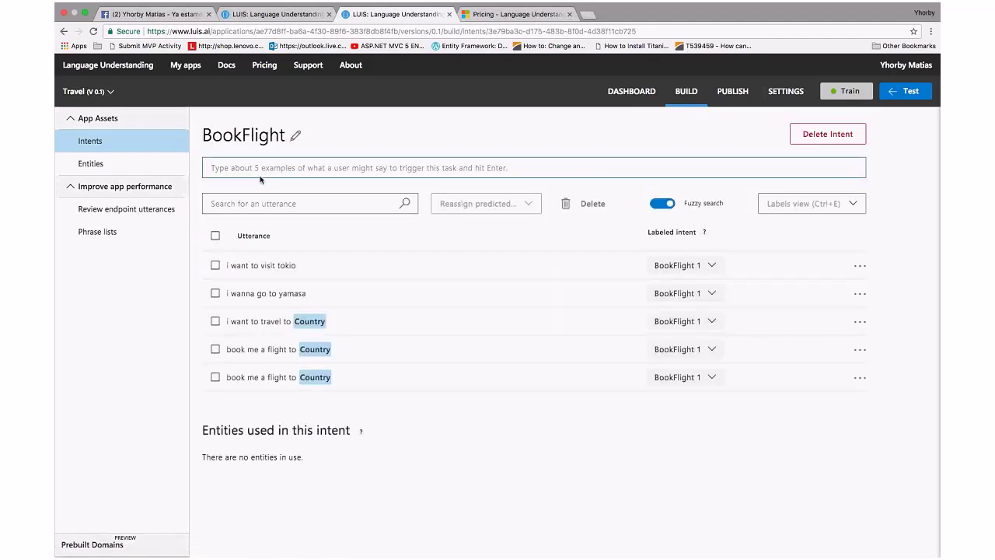
pyautogui.write('bo')
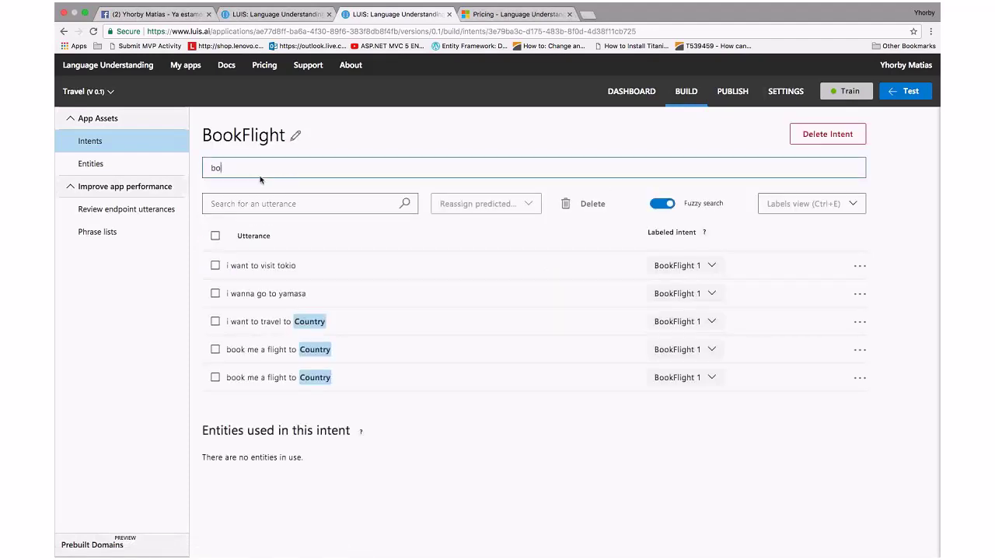
pyautogui.write('ok a flight to new yor')
pyautogui.press('BackSpace')
pyautogui.write('Y')
pyautogui.press('Left')
pyautogui.press('Left')
pyautogui.press('Left')
pyautogui.press('Left')
pyautogui.press('BackSpace')
pyautogui.write('N')
pyautogui.press('Return')
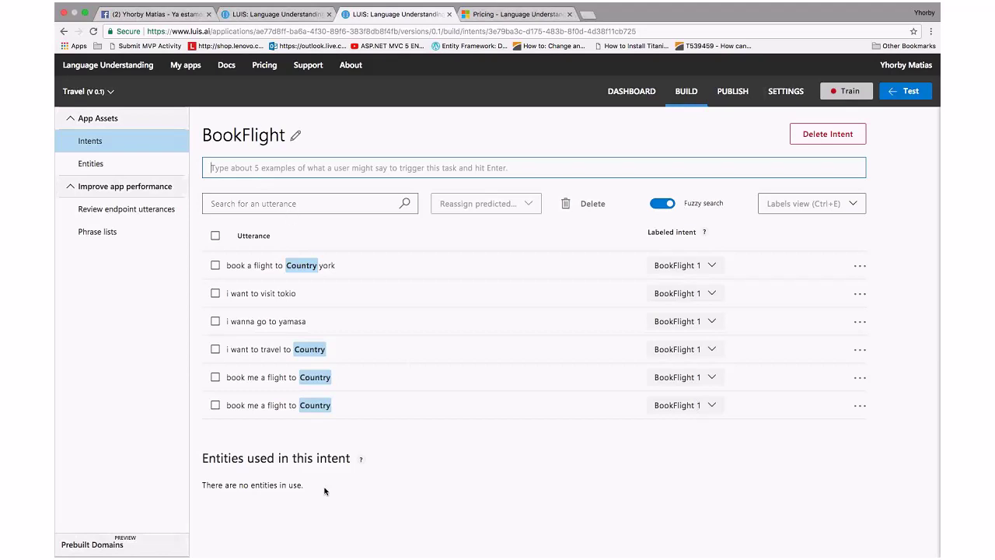
# Leave the word tokio unlabelled and add 'Book me a flight to Ecuador' as another example
pyautogui.moveTo(304, 266)
pyautogui.click(290, 299)
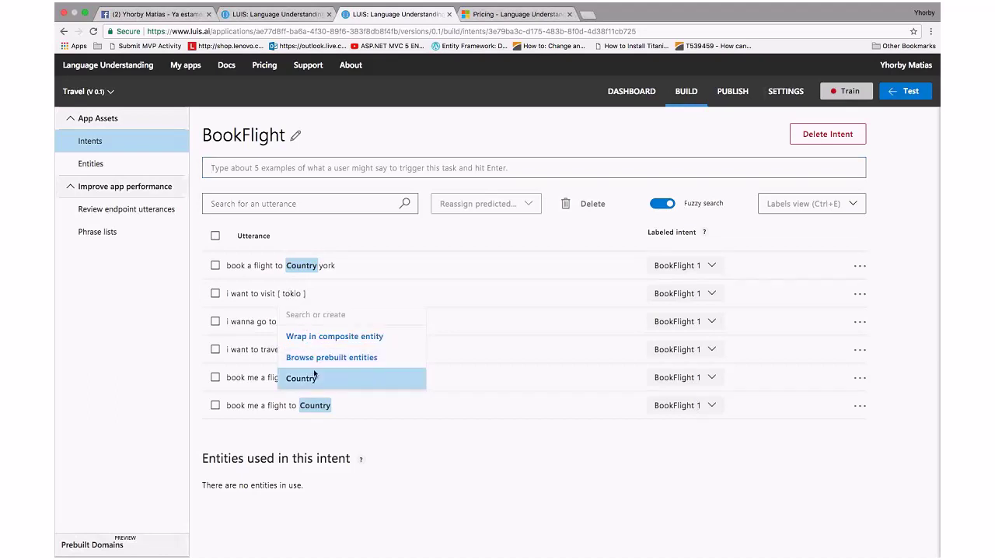
pyautogui.click(356, 264)
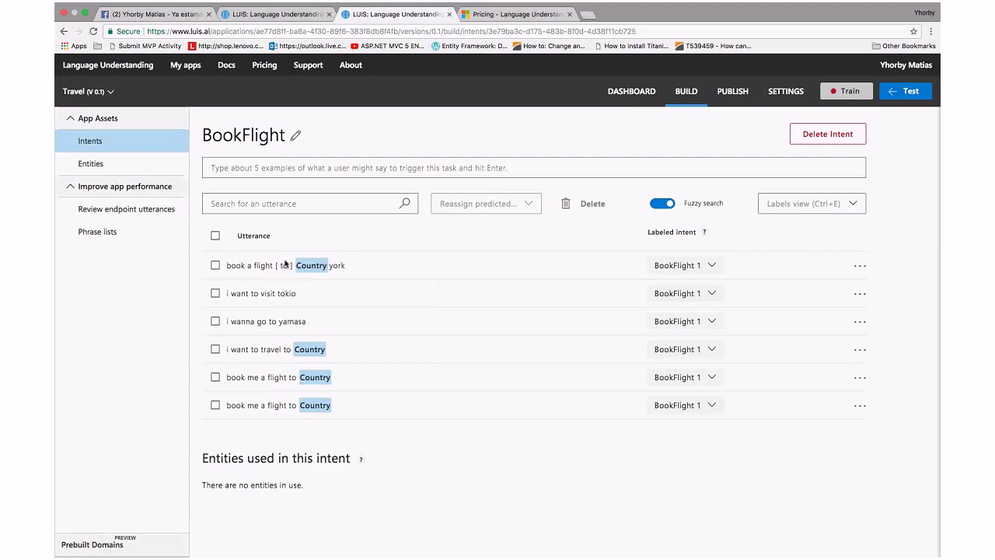
pyautogui.click(261, 168)
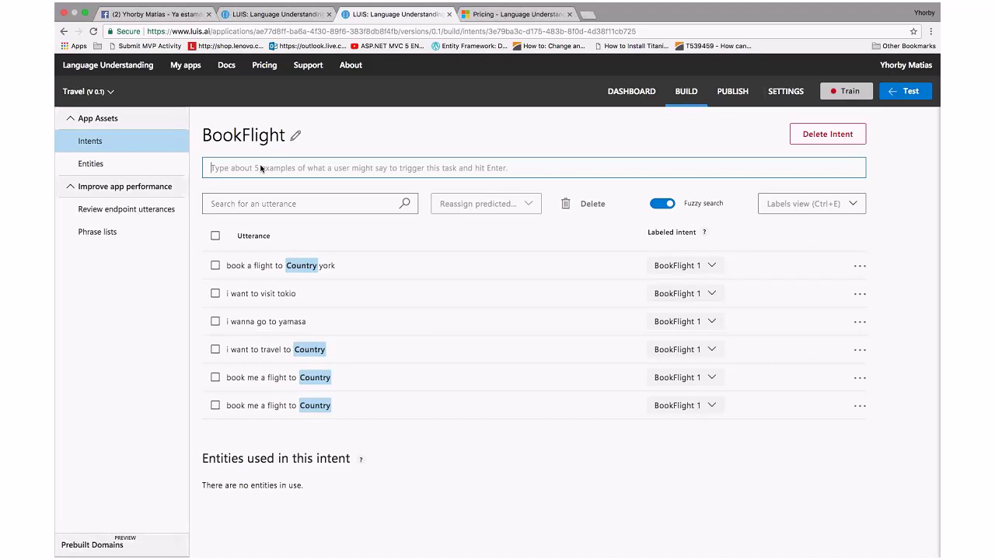
pyautogui.write('Bo')
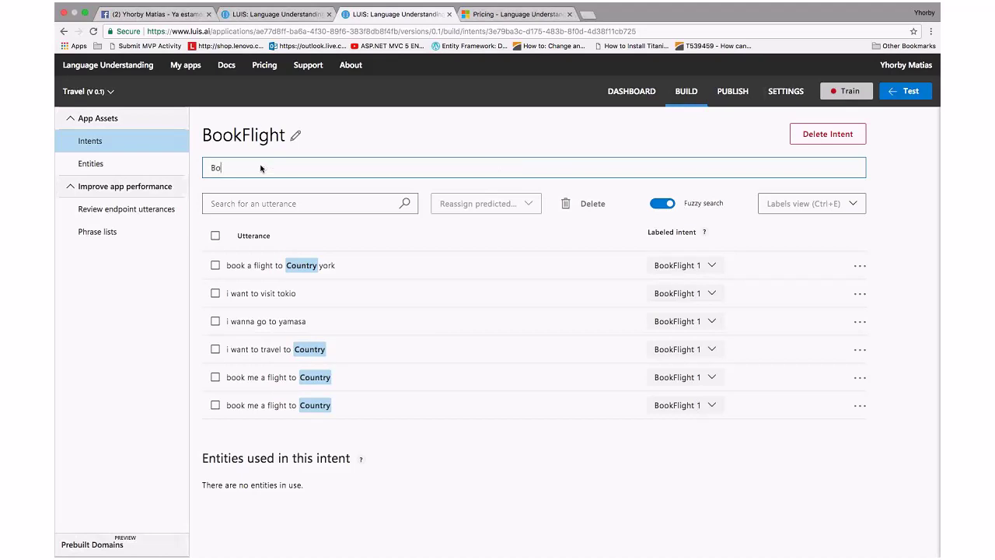
pyautogui.write('ok me a flight to Ecuador')
pyautogui.press('Return')
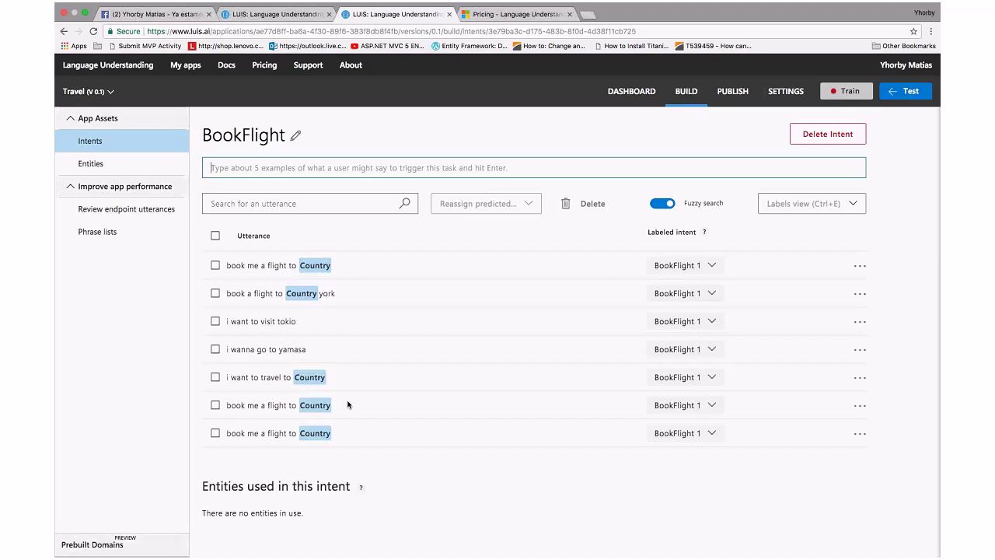
pyautogui.moveTo(311, 377)
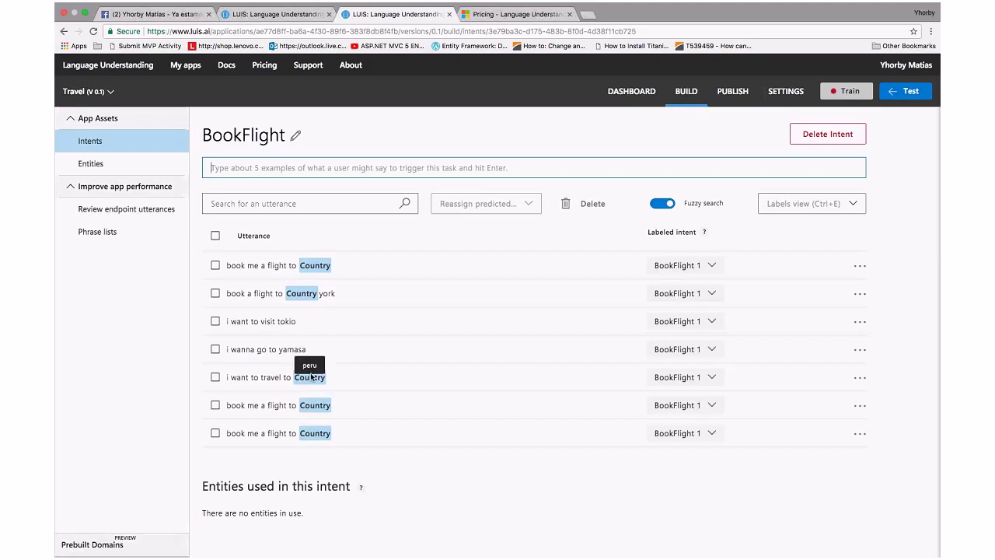
pyautogui.moveTo(319, 436)
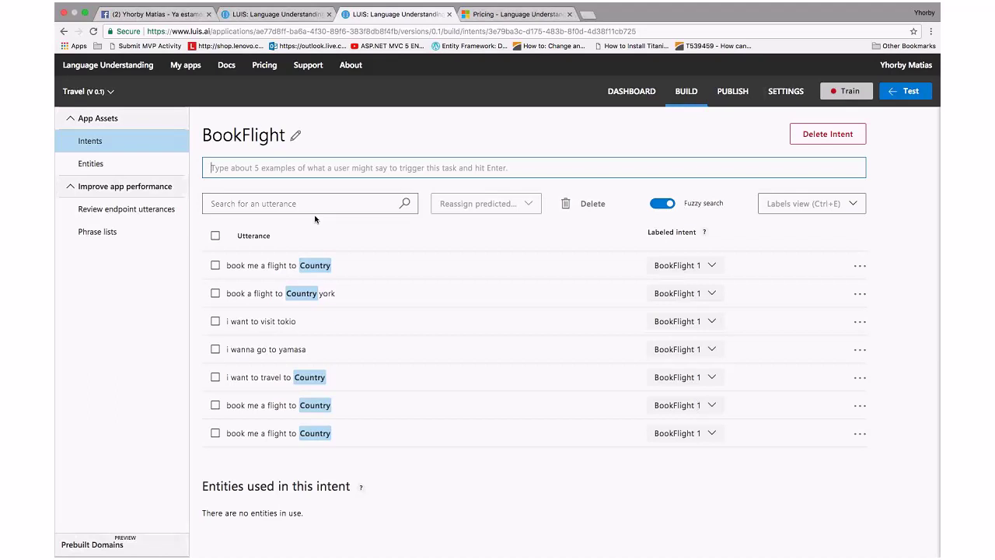
# Train the Travel app on the seven BookFlight examples and return to the Intents list
pyautogui.click(836, 91)
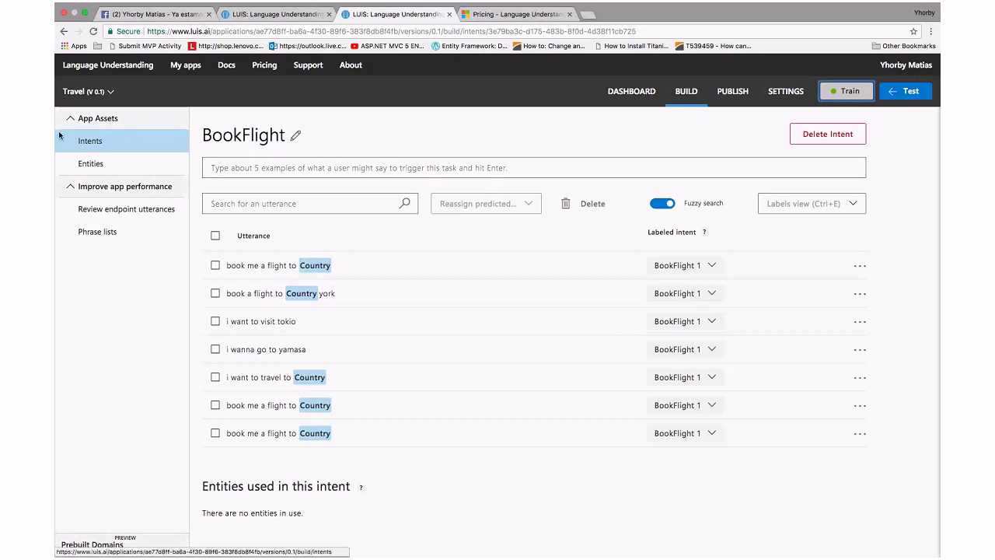
pyautogui.click(89, 143)
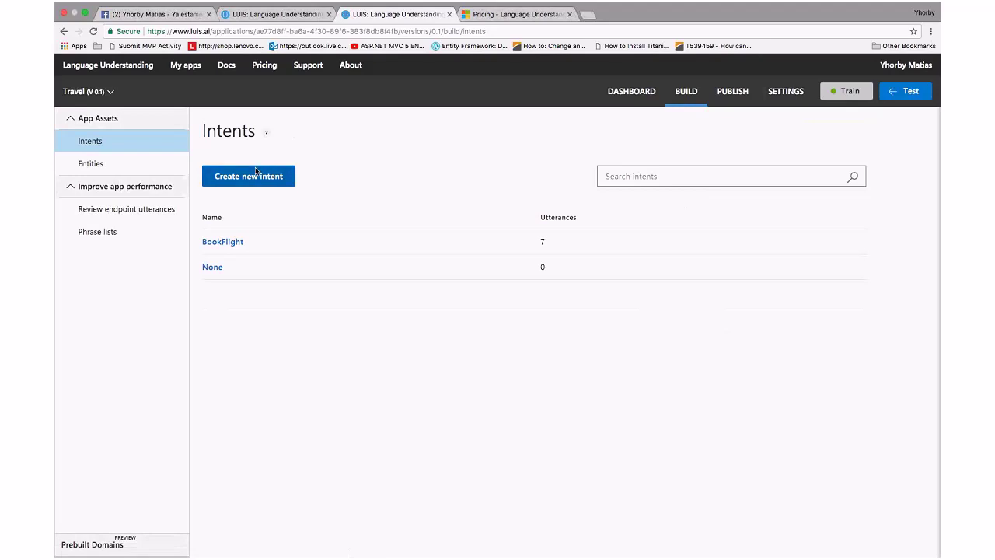
# Create a new intent named DateBooking
pyautogui.click(255, 171)
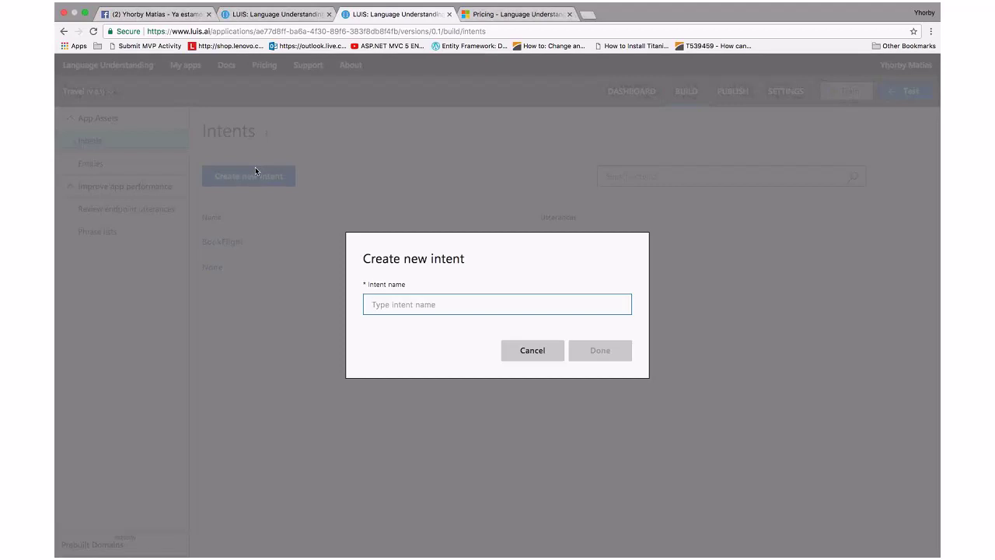
pyautogui.write('Date')
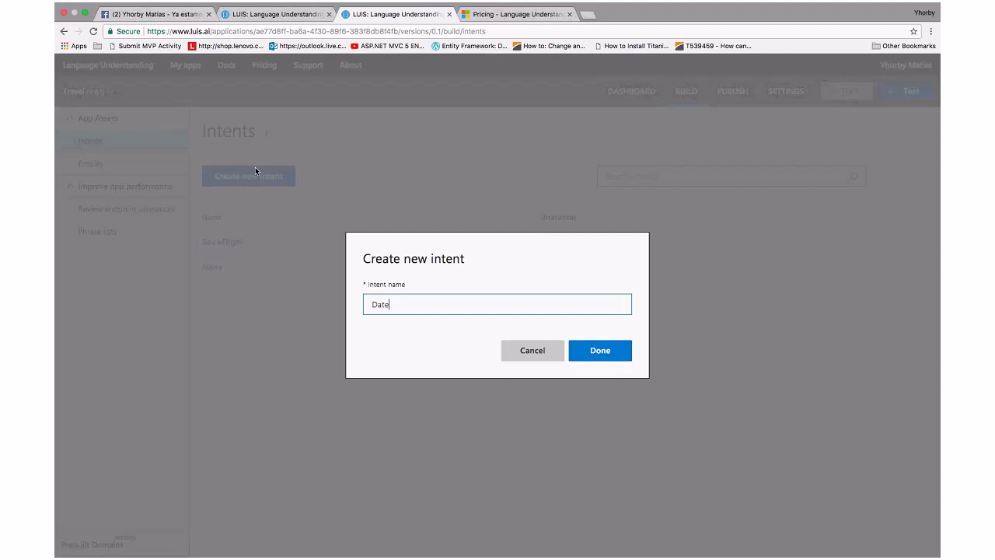
pyautogui.write('Booking')
pyautogui.click(586, 351)
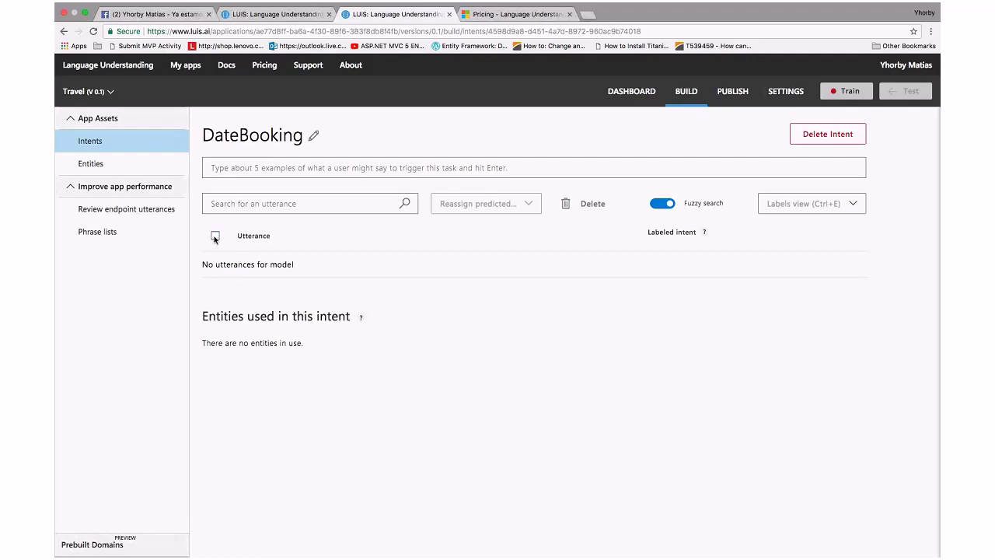
# Type 'to March 7 to March 20', fix its typos, and add it to DateBooking
pyautogui.click(214, 167)
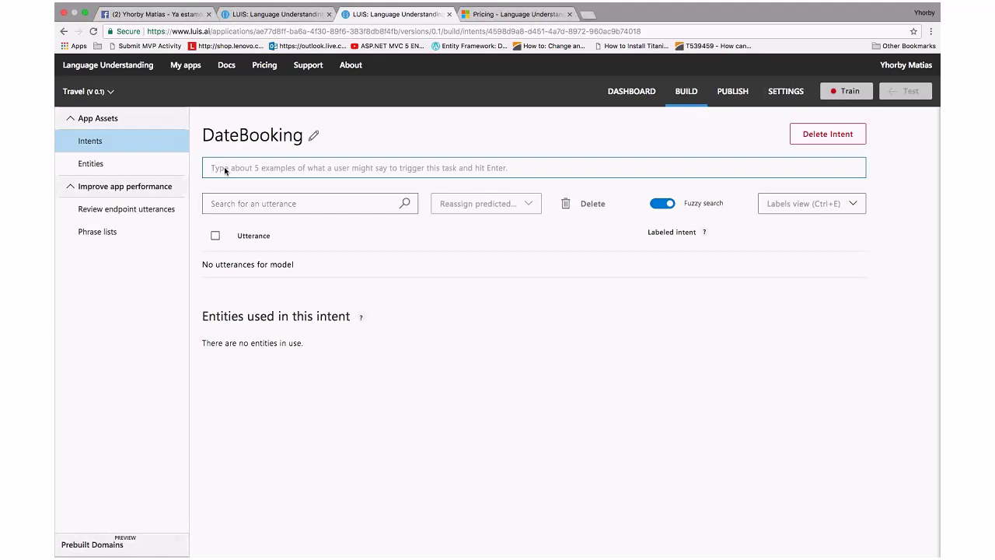
pyautogui.write('to March ')
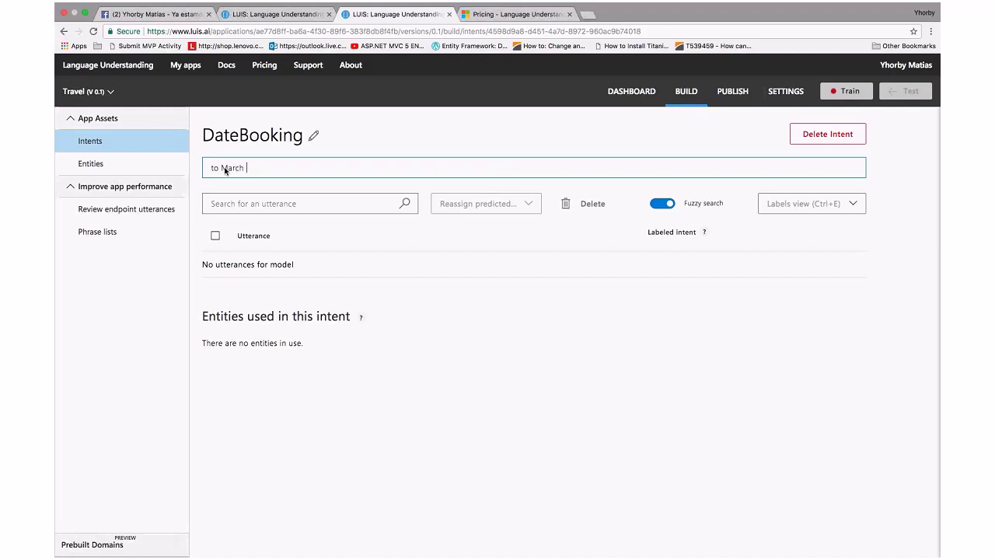
pyautogui.write('7 to march')
pyautogui.press('BackSpace')
pyautogui.press('BackSpace')
pyautogui.press('BackSpace')
pyautogui.press('BackSpace')
pyautogui.write('March 8')
pyautogui.press('BackSpace')
pyautogui.write('290')
pyautogui.press('BackSpace')
pyautogui.press('BackSpace')
pyautogui.write('0')
pyautogui.press('super+a')
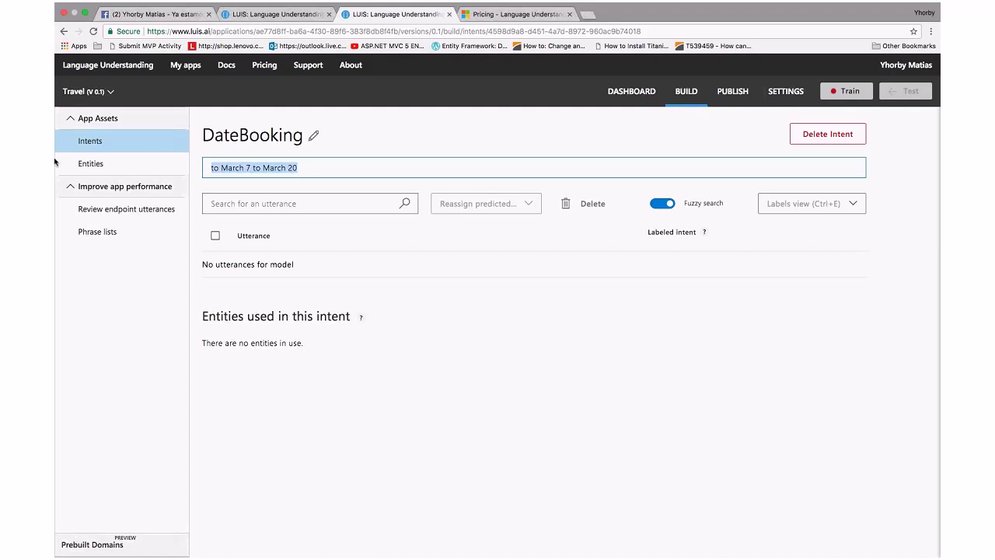
pyautogui.click(308, 174)
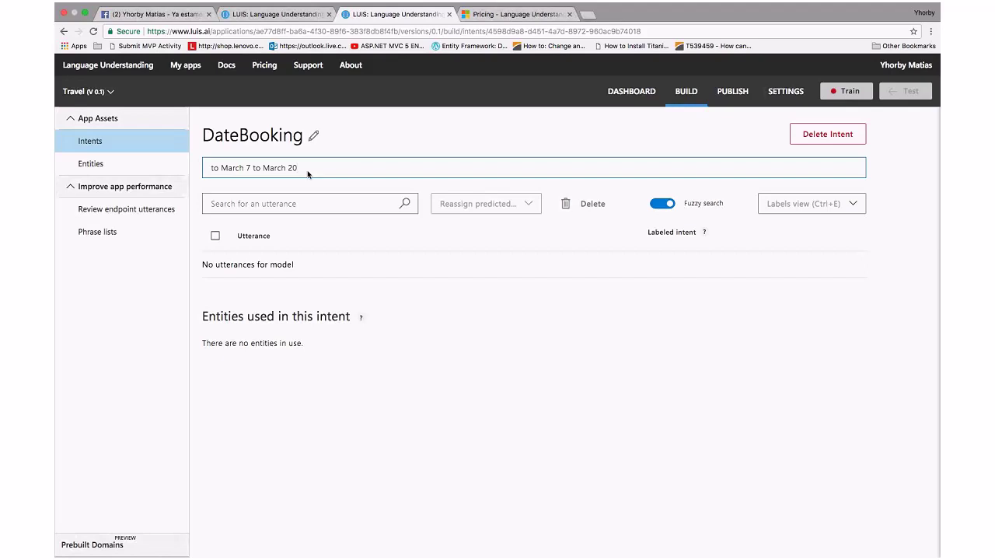
pyautogui.press('Return')
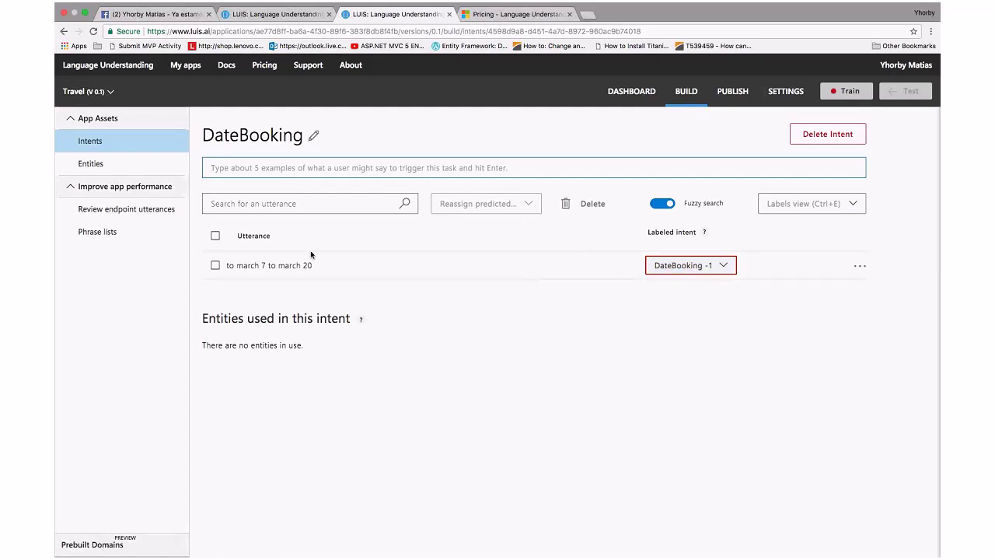
# Create a Simple entity 'month' from the first march, then tag the second march as month
pyautogui.click(258, 265)
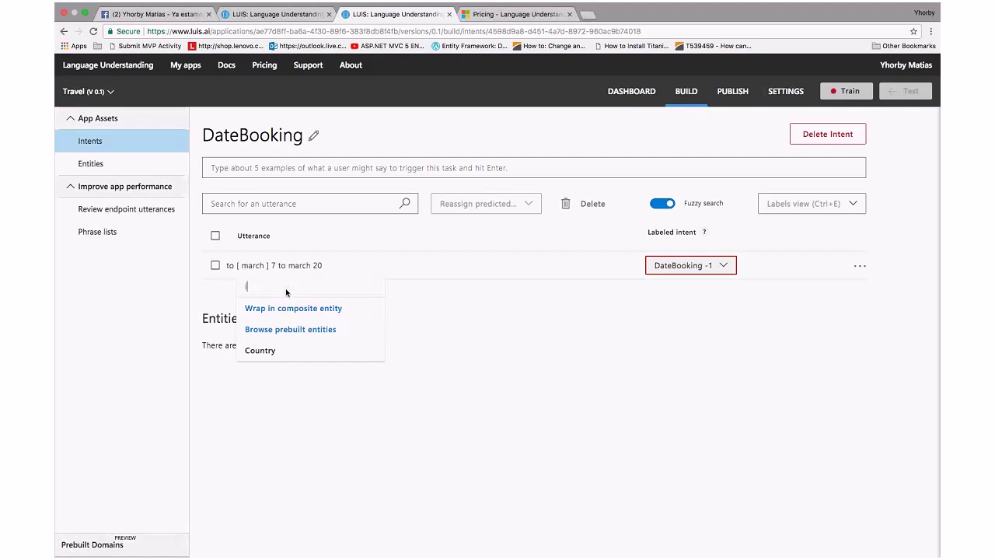
pyautogui.write('month')
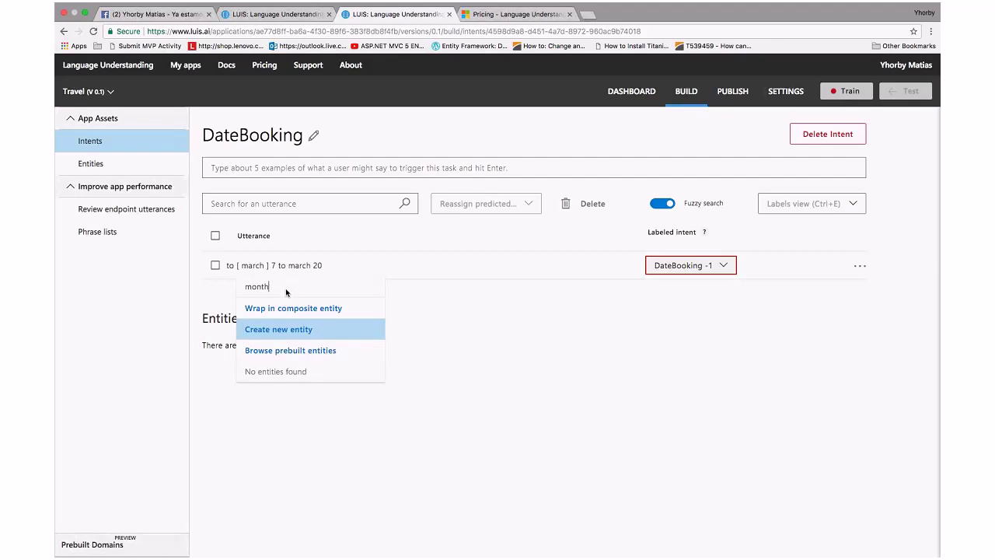
pyautogui.press('Return')
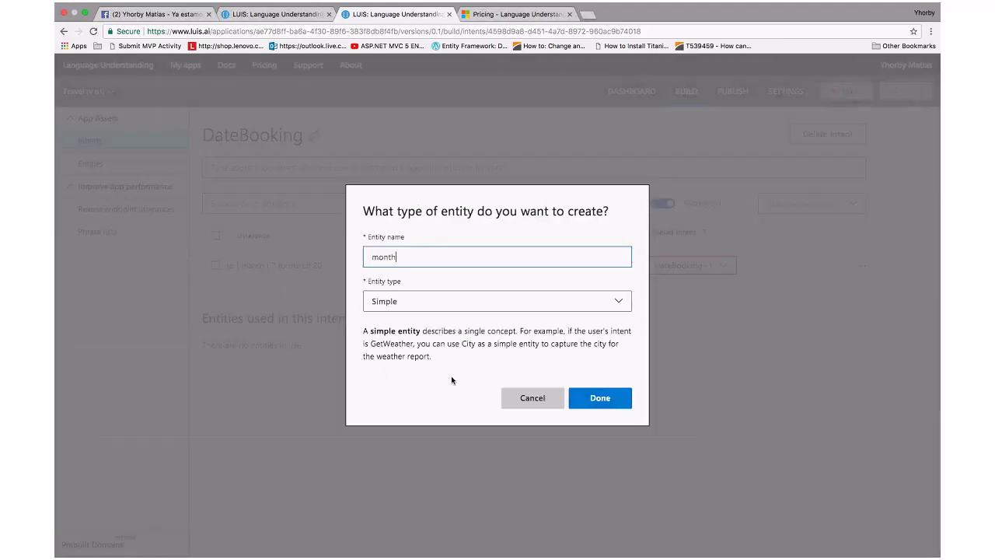
pyautogui.click(438, 306)
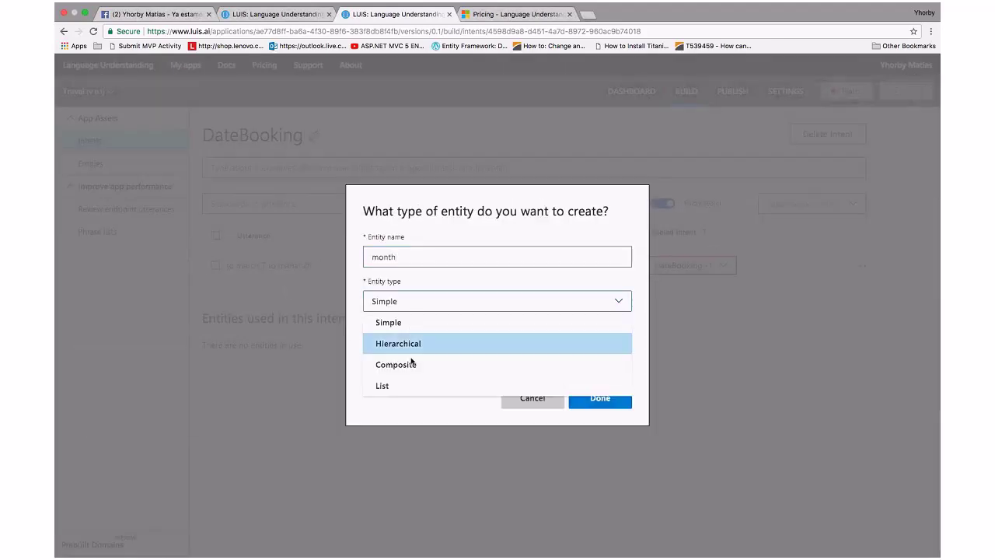
pyautogui.click(429, 306)
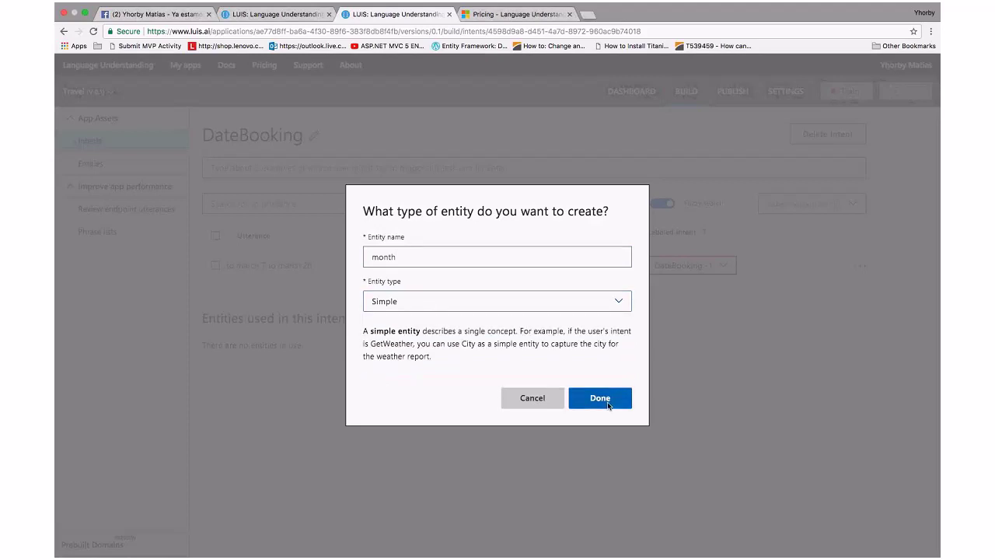
pyautogui.click(605, 399)
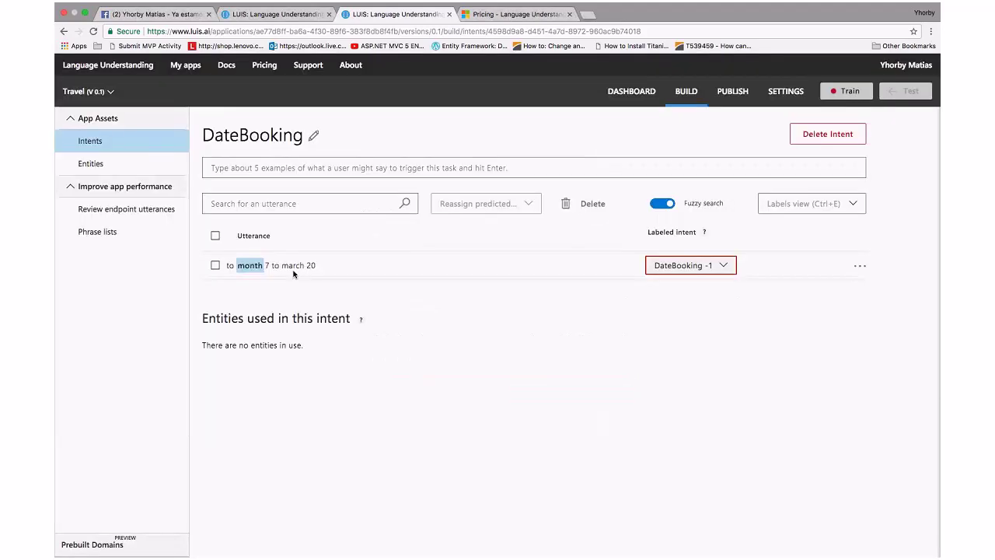
pyautogui.click(293, 269)
pyautogui.click(323, 356)
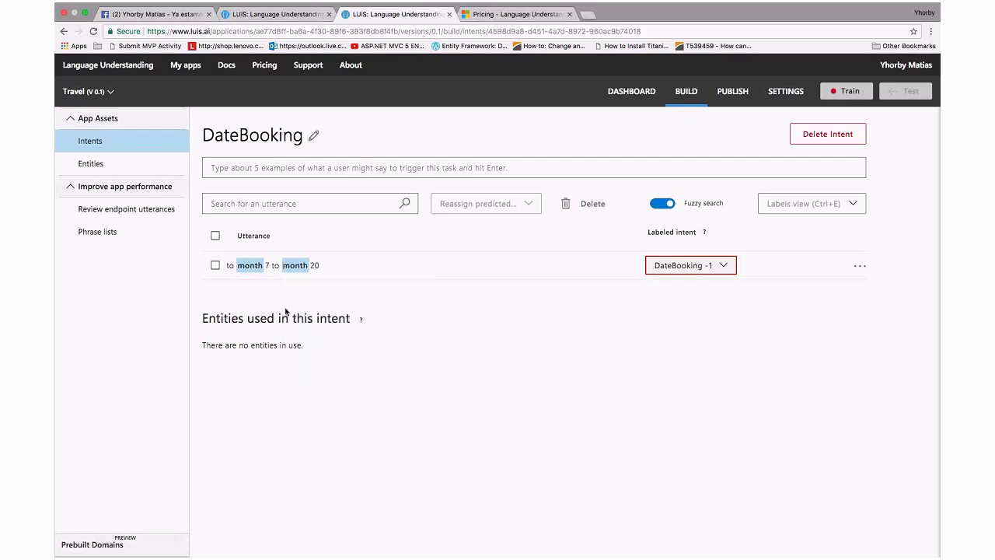
# Label the 7 with a newly created simple entity named day
pyautogui.click(270, 265)
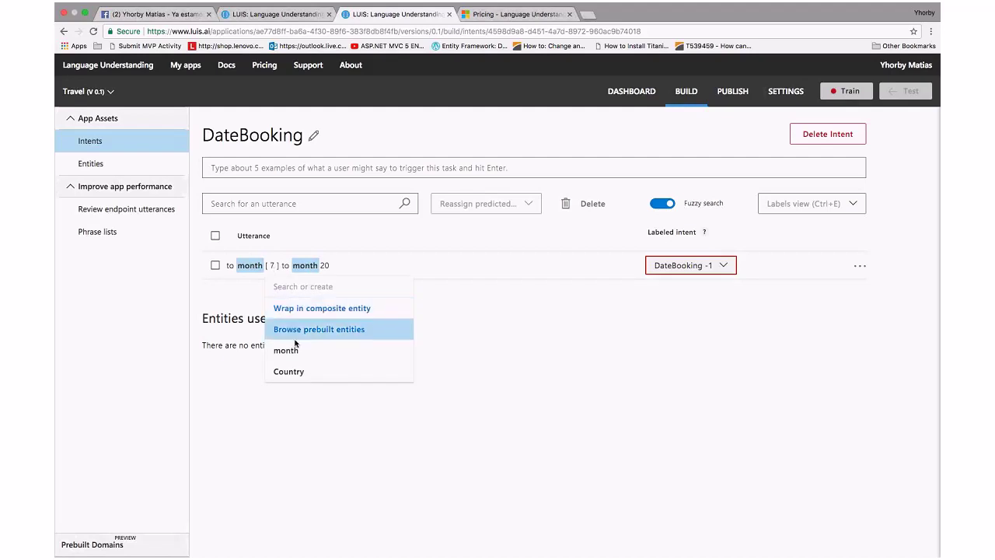
pyautogui.write('dias')
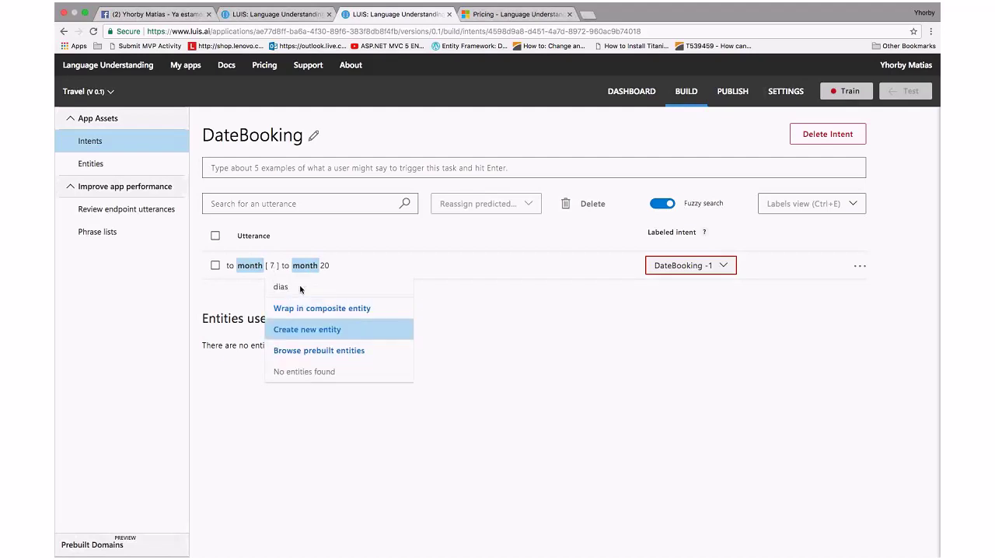
pyautogui.press('BackSpace')
pyautogui.press('BackSpace')
pyautogui.press('BackSpace')
pyautogui.write('ay')
pyautogui.click(322, 330)
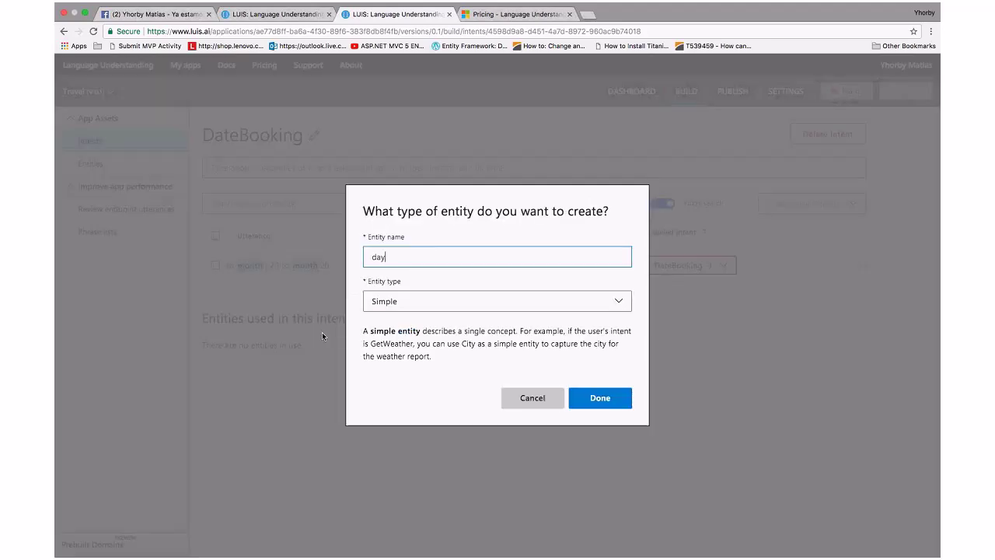
pyautogui.click(590, 397)
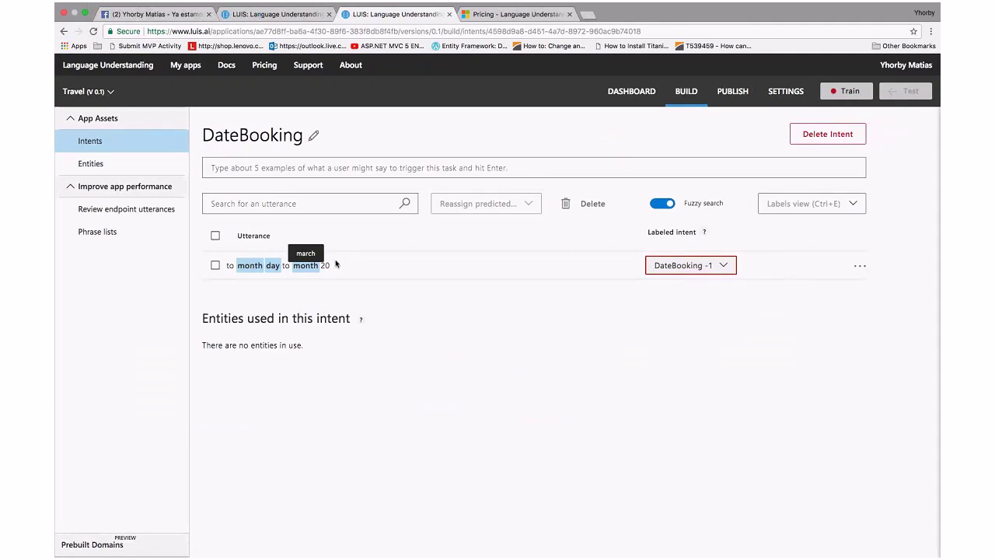
# Tag 20 as day, train the Travel app, and open the Test panel
pyautogui.click(325, 265)
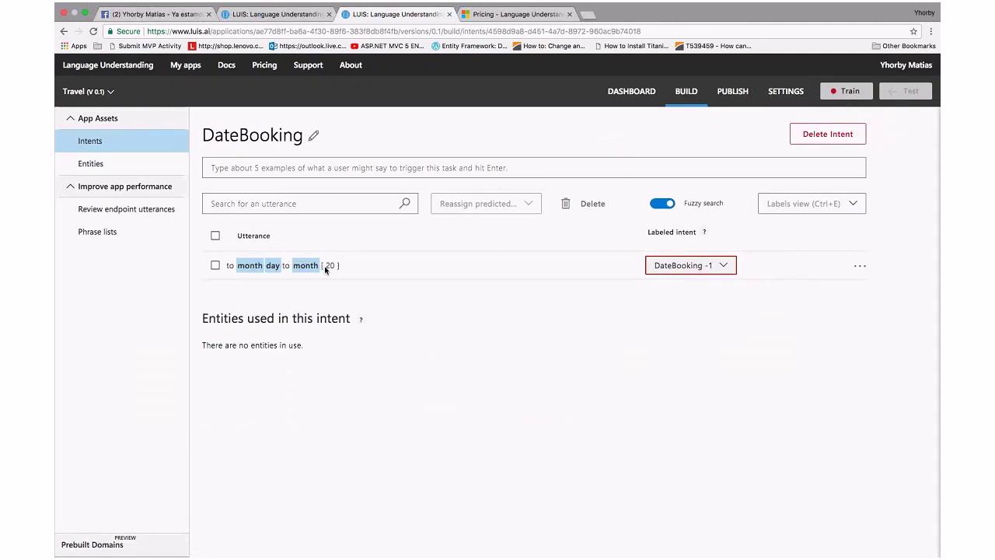
pyautogui.click(354, 351)
pyautogui.click(834, 95)
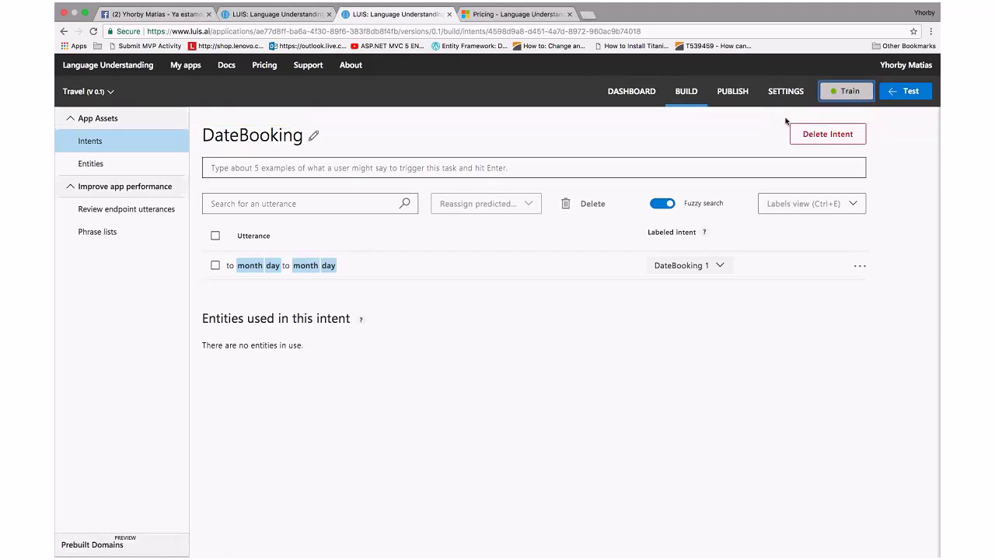
pyautogui.click(896, 100)
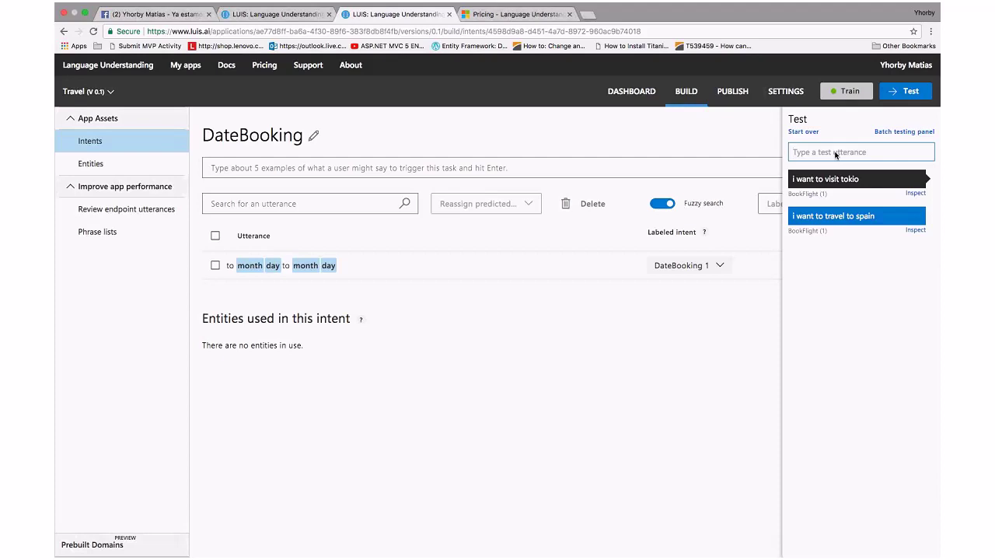
# Test 'to April 5 to April 10'; it predicts BookFlight at 0.82 instead of DateBooking
pyautogui.write('to april 5 to april 10')
pyautogui.press('Delete')
pyautogui.write('A')
pyautogui.press('Left')
pyautogui.press('Left')
pyautogui.press('Left')
pyautogui.press('Delete')
pyautogui.write('A')
pyautogui.press('Return')
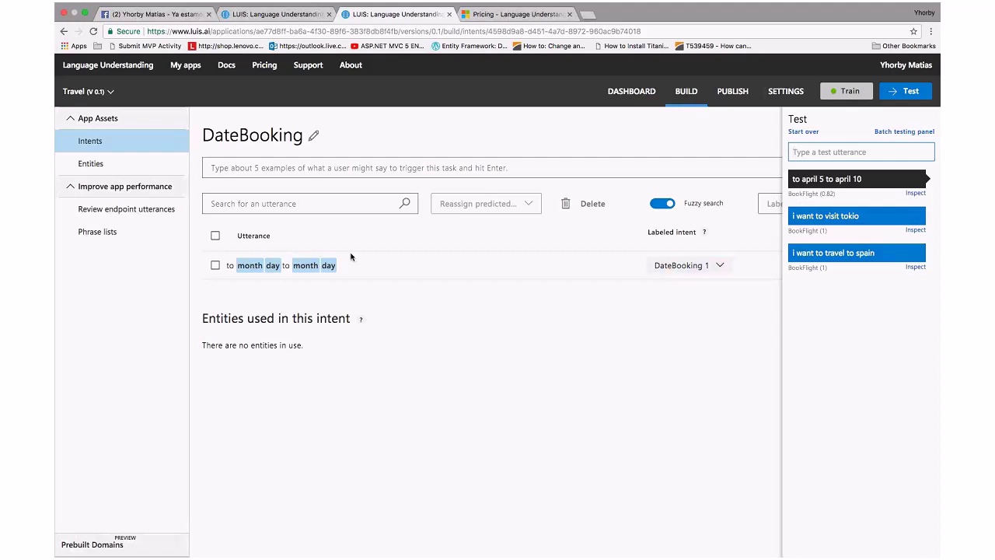
pyautogui.click(263, 172)
# Edit the pasted template into 'to april 5 to april 28' and submit it as a DateBooking example
pyautogui.moveTo(348, 264); pyautogui.dragTo(223, 266)
pyautogui.hotkey('ctrl', 'c')
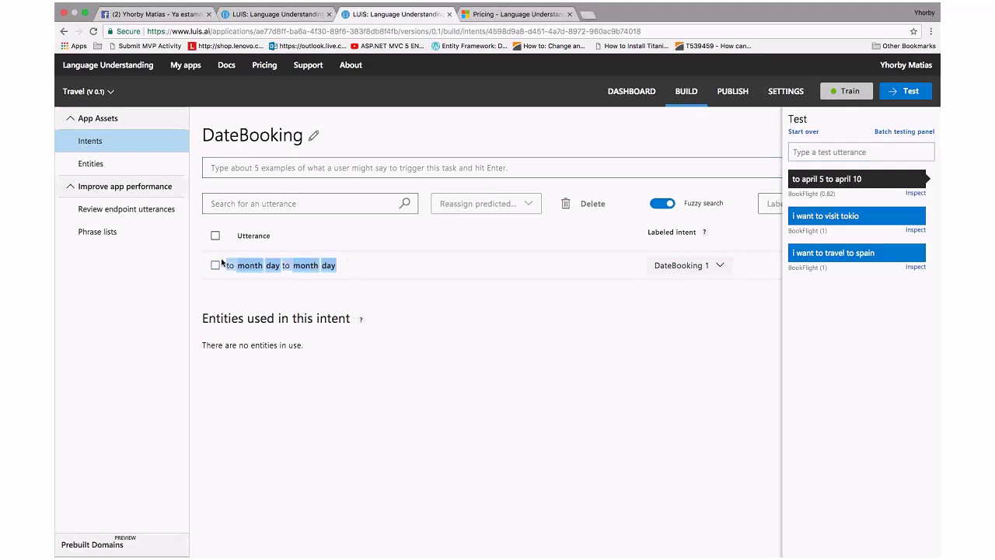
pyautogui.click(223, 174)
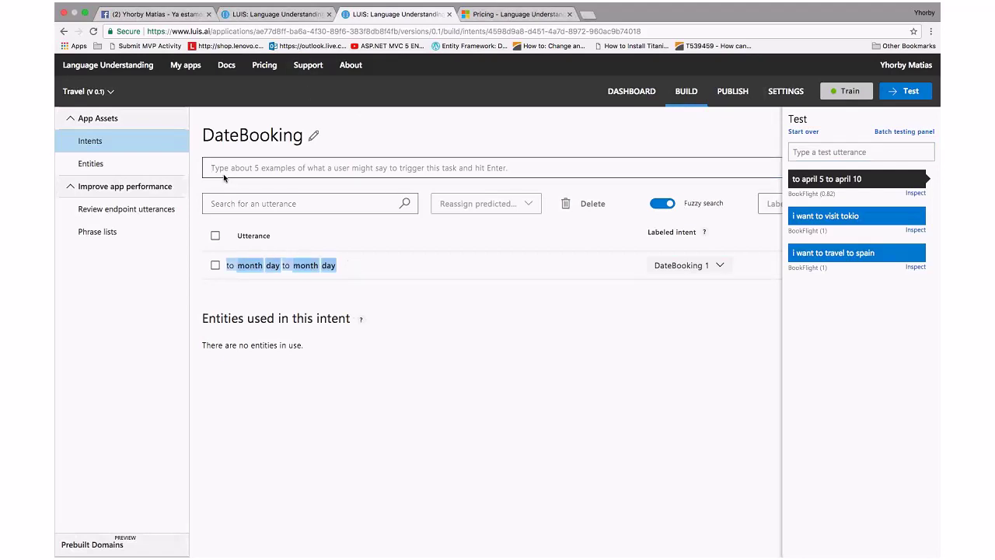
pyautogui.hotkey('ctrl', 'v')
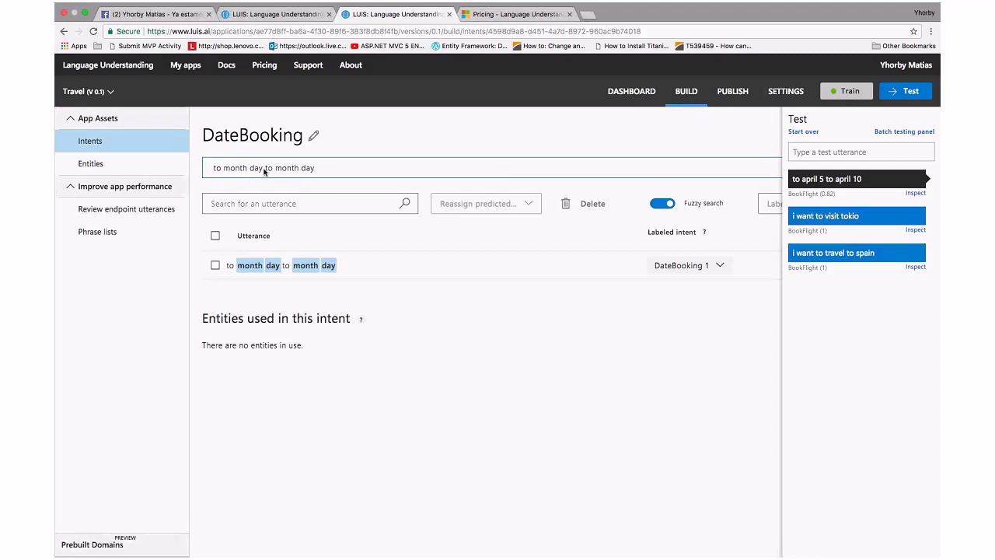
pyautogui.press('BackSpace')
pyautogui.press('BackSpace')
pyautogui.press('BackSpace')
pyautogui.press('BackSpace')
pyautogui.press('BackSpace')
pyautogui.press('BackSpace')
pyautogui.press('BackSpace')
pyautogui.press('BackSpace')
pyautogui.press('BackSpace')
pyautogui.write('apl')
pyautogui.press('BackSpace')
pyautogui.write('ril')
pyautogui.press('Delete')
pyautogui.press('Delete')
pyautogui.press('BackSpace')
pyautogui.press('BackSpace')
pyautogui.press('BackSpace')
pyautogui.write('april 28')
pyautogui.press('BackSpace')
pyautogui.press('BackSpace')
pyautogui.press('Return')
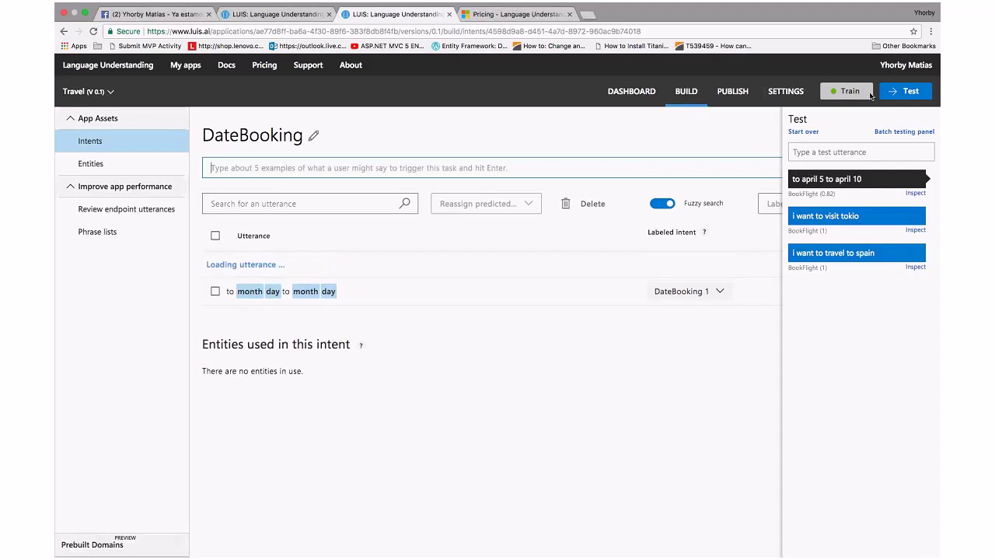
# Add 'to June 10 to June 30' to DateBooking and view its scores: DateBooking 0, BookFlight 0.82
pyautogui.click(892, 92)
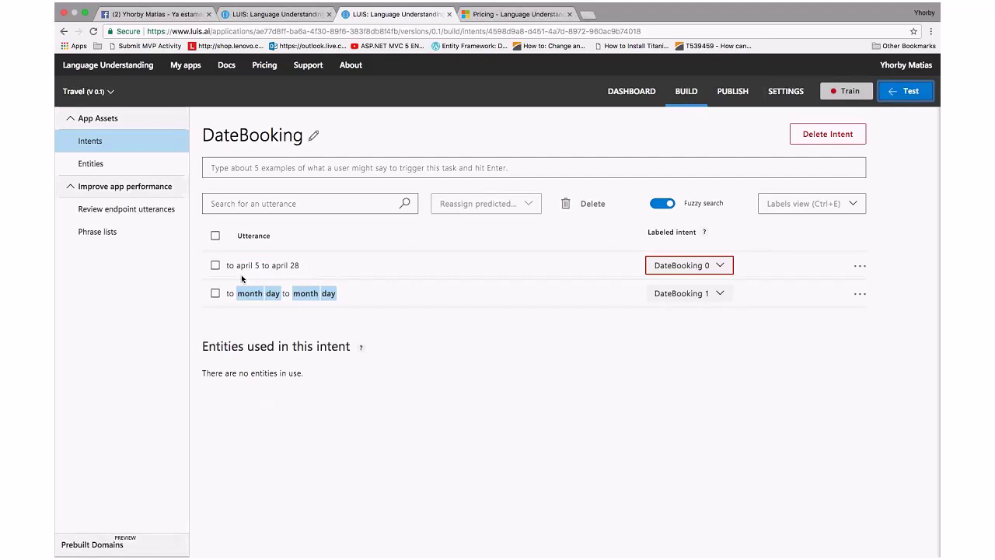
pyautogui.click(251, 174)
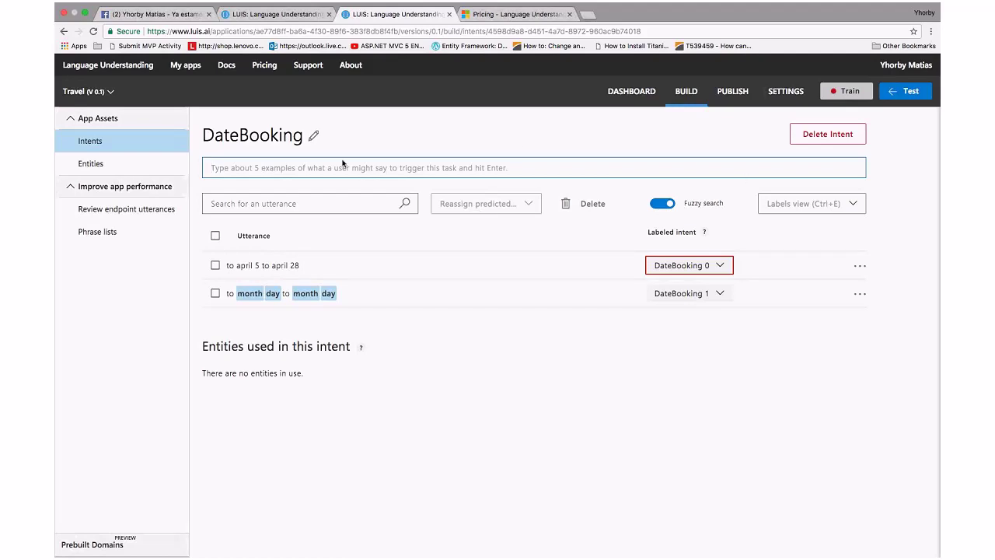
pyautogui.write('to ')
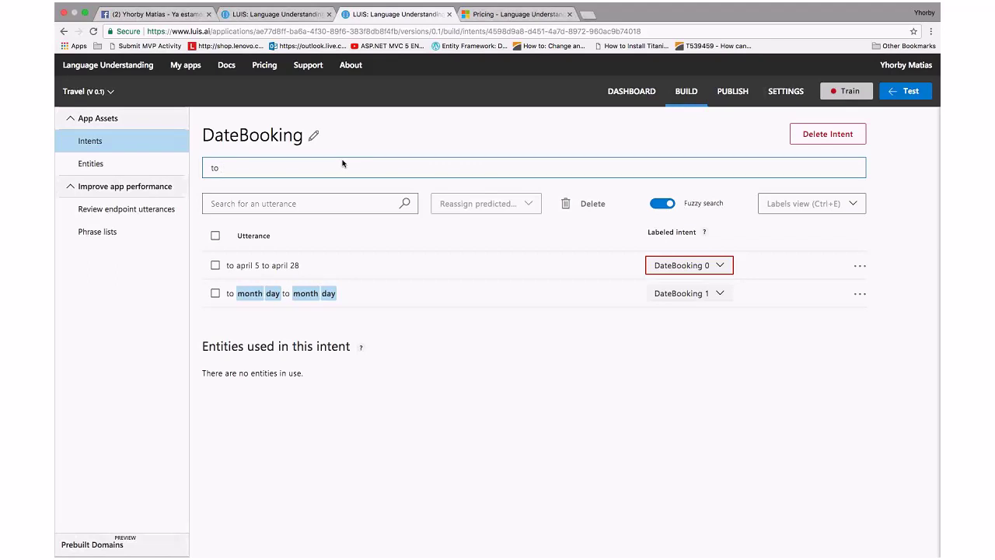
pyautogui.write('june')
pyautogui.press('BackSpace')
pyautogui.press('BackSpace')
pyautogui.press('BackSpace')
pyautogui.press('BackSpace')
pyautogui.write('June 10 to June 30')
pyautogui.press('Return')
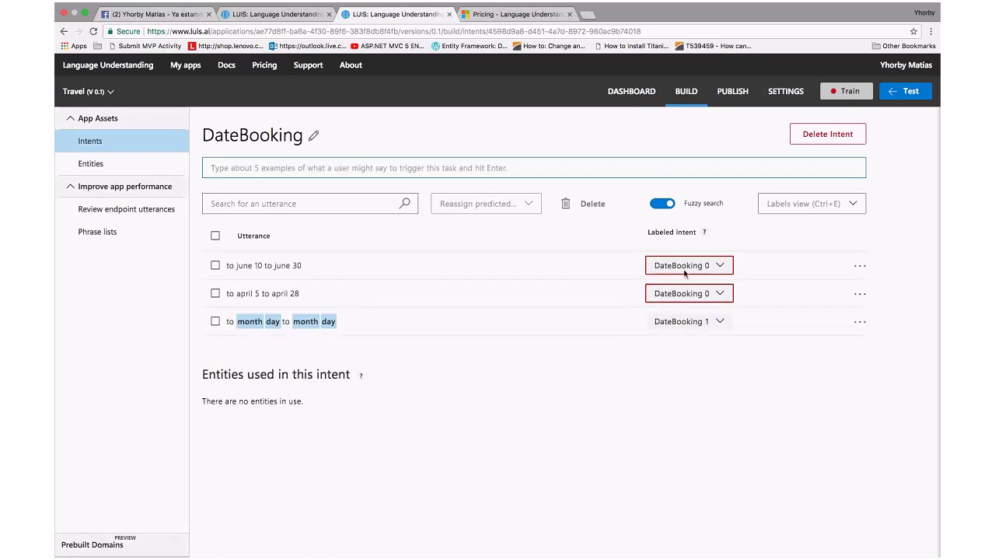
pyautogui.click(699, 266)
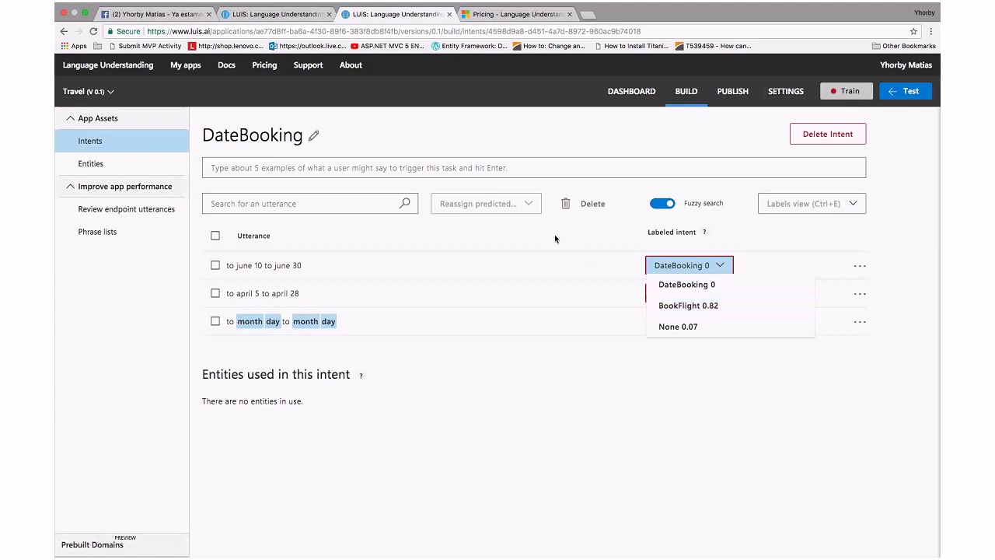
# Enter 'to July 10 to July 25' and 'to September 5 to September 10', bringing DateBooking to five examples
pyautogui.click(247, 210)
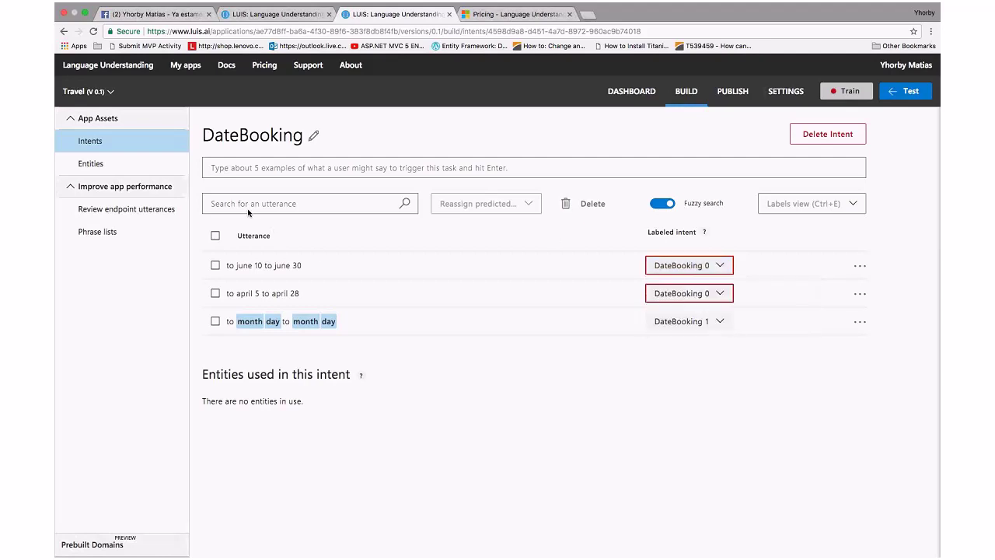
pyautogui.click(266, 169)
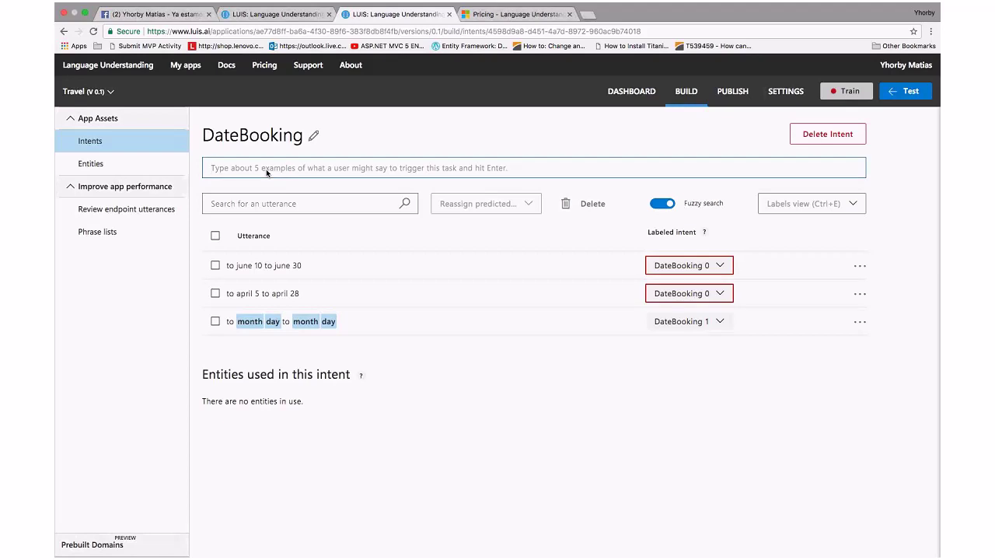
pyautogui.write('to ')
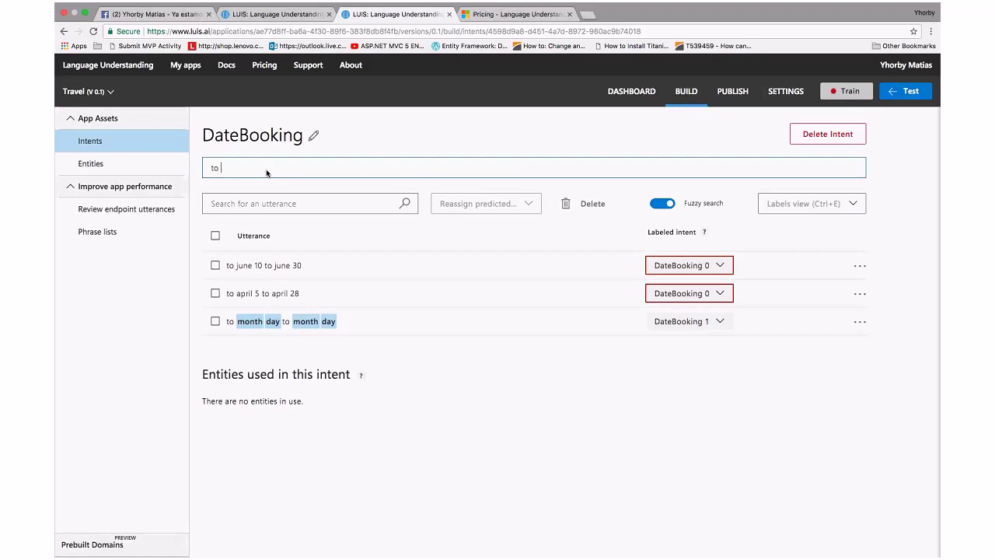
pyautogui.write('July 10 to July 25')
pyautogui.press('Return')
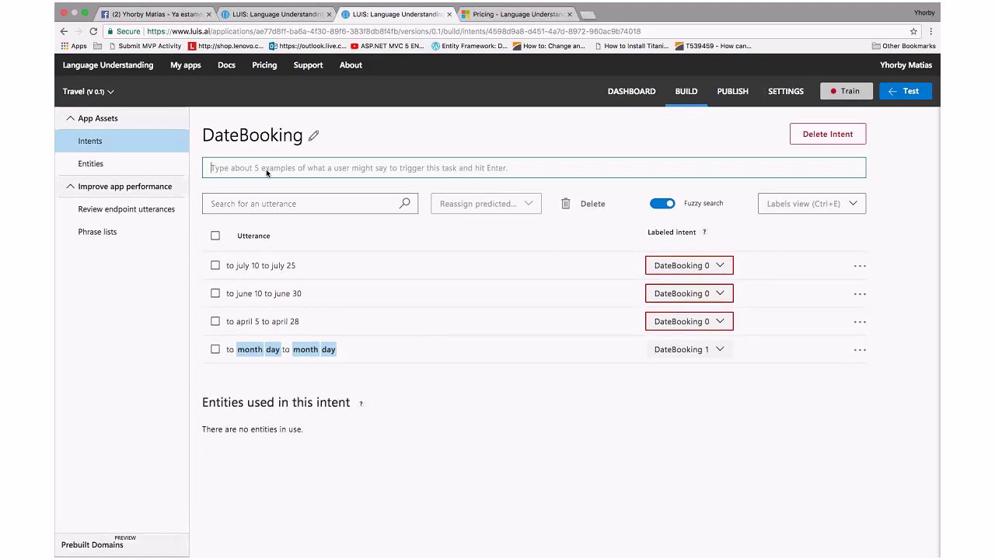
pyautogui.write('to ')
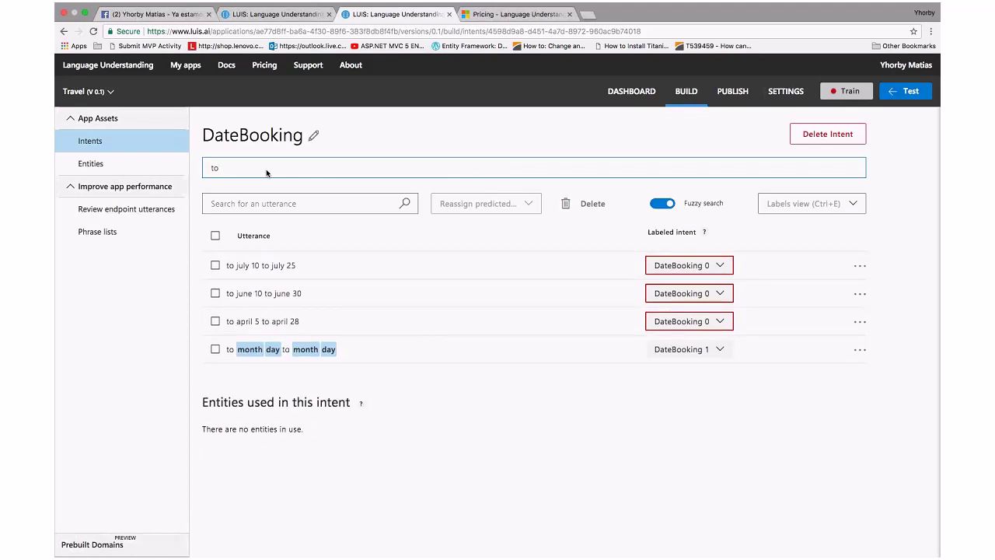
pyautogui.write('September 5 to September 10')
pyautogui.press('Return')
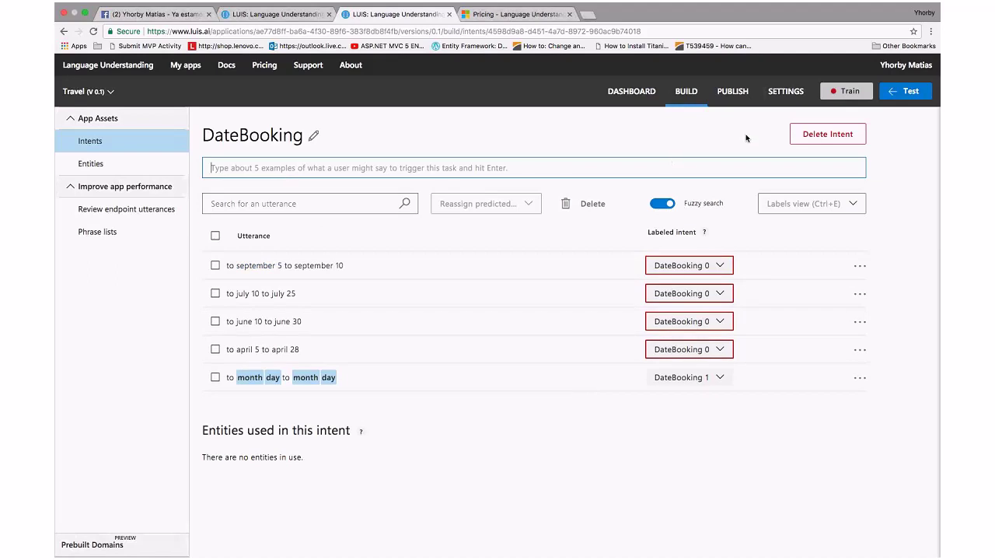
# Train the Travel app and confirm the examples score DateBooking 1, BookFlight only 0.04
pyautogui.click(842, 95)
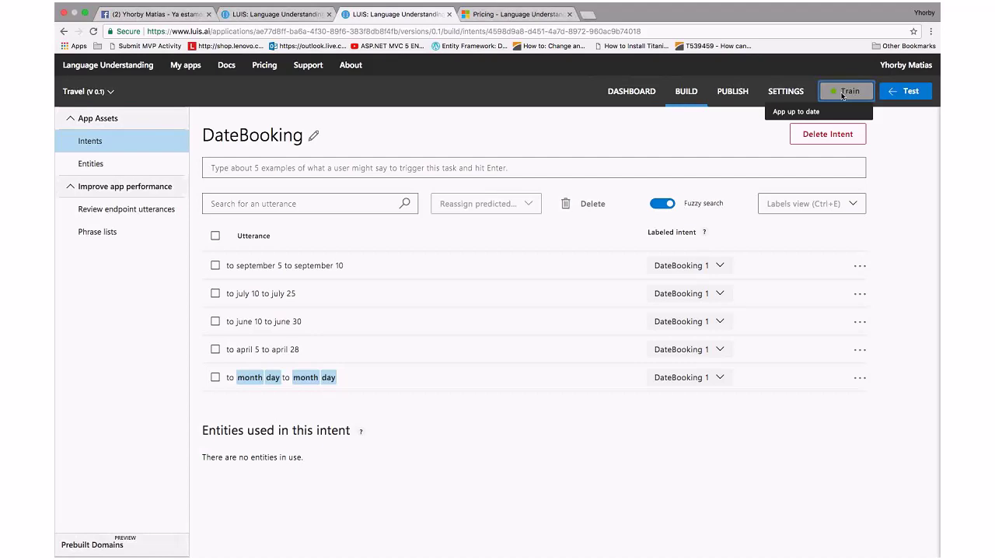
pyautogui.click(721, 265)
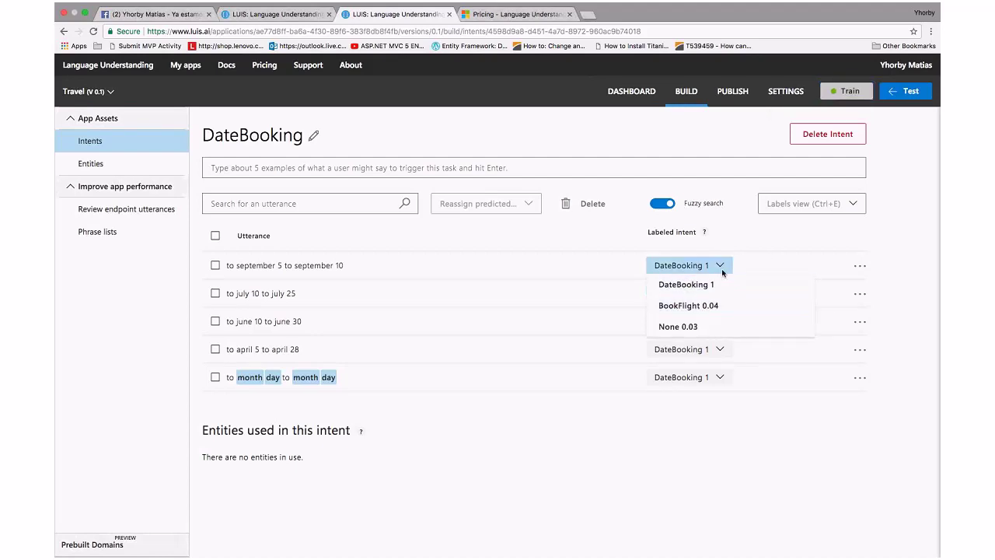
pyautogui.click(722, 269)
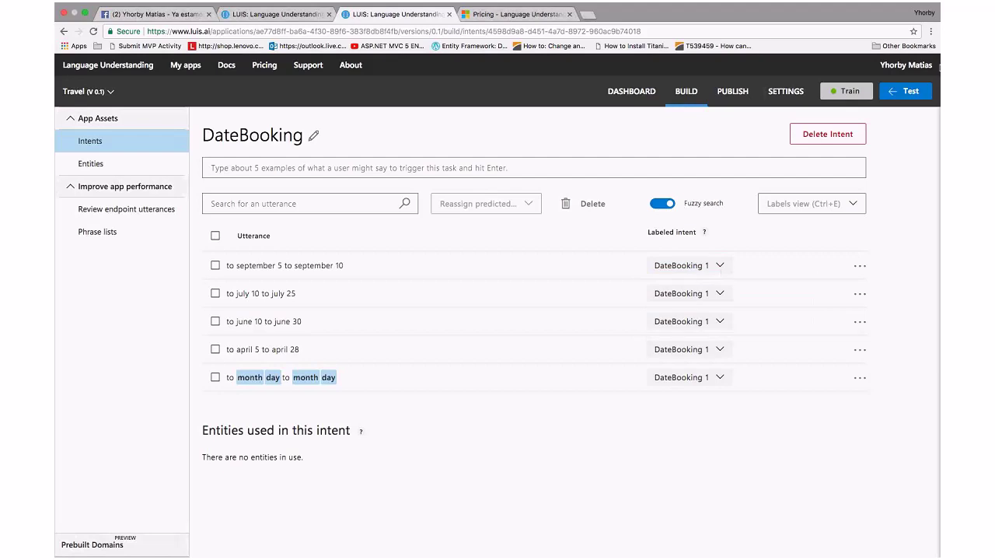
# Test 'to june 4 to june 20' and inspect it: top intent DateBooking with score 1, no entities
pyautogui.click(903, 95)
pyautogui.write('to ')
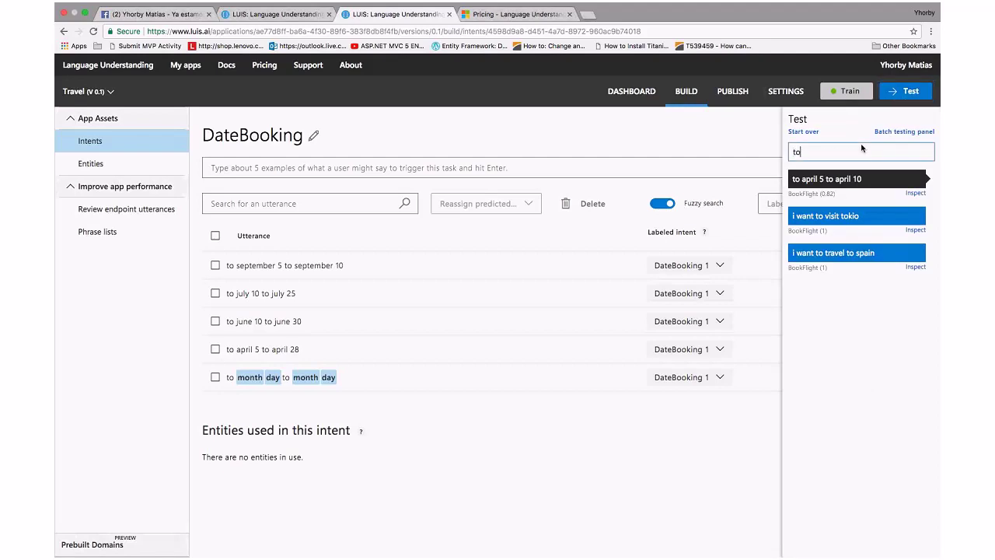
pyautogui.write('ap')
pyautogui.press('BackSpace')
pyautogui.press('BackSpace')
pyautogui.write('june 4 to june 20')
pyautogui.press('Return')
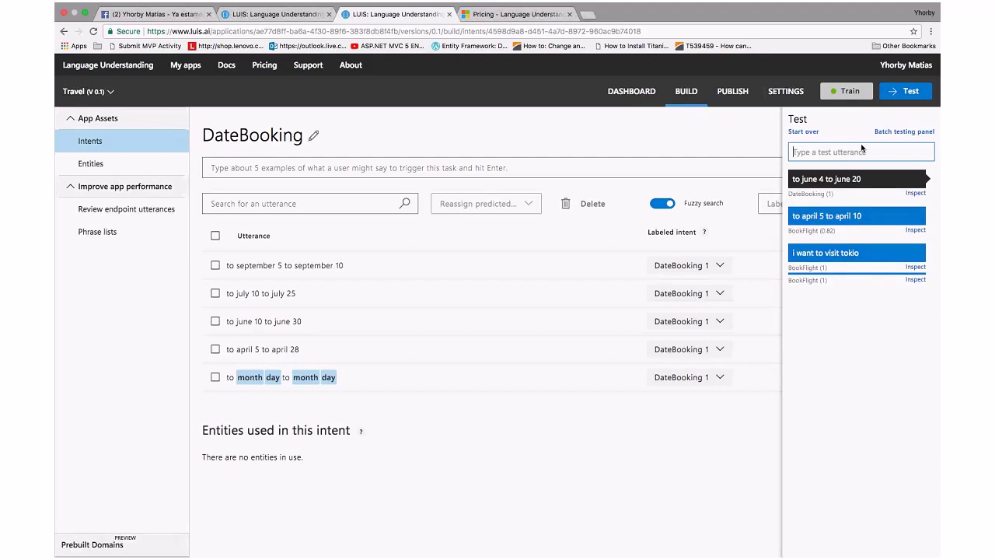
pyautogui.moveTo(791, 197); pyautogui.dragTo(842, 193)
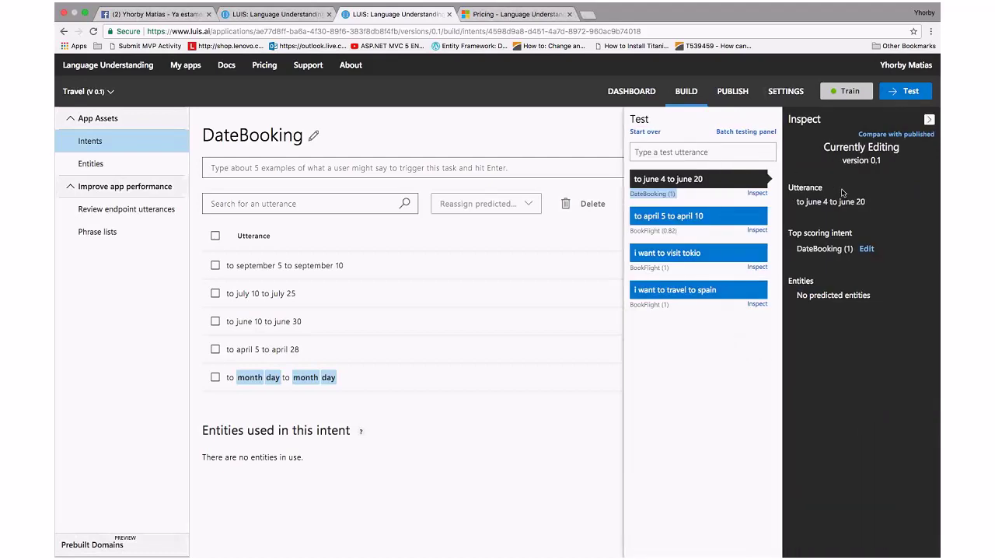
pyautogui.click(362, 170)
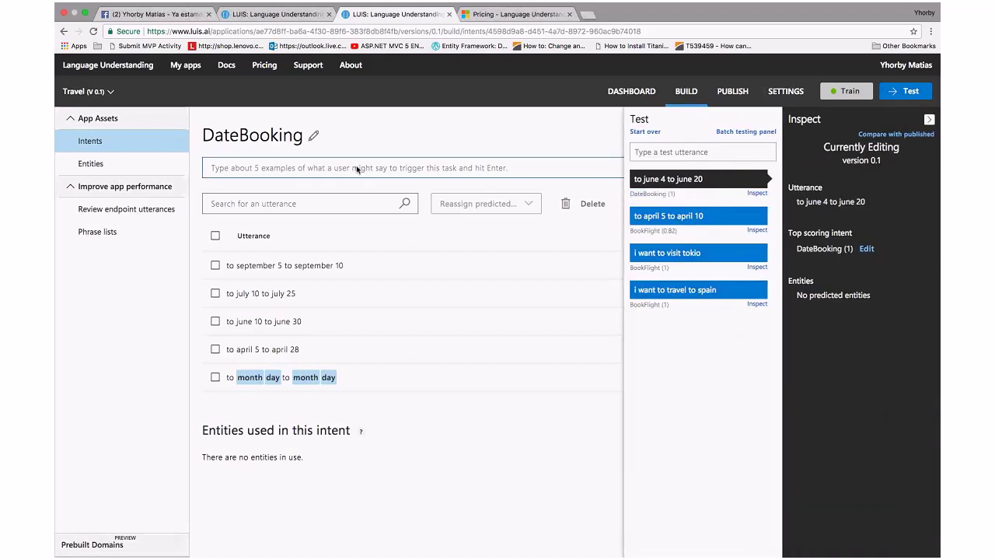
# Begin a new DateBooking example, typing 'to march' and erasing the month so only 'to' remains
pyautogui.write('t')
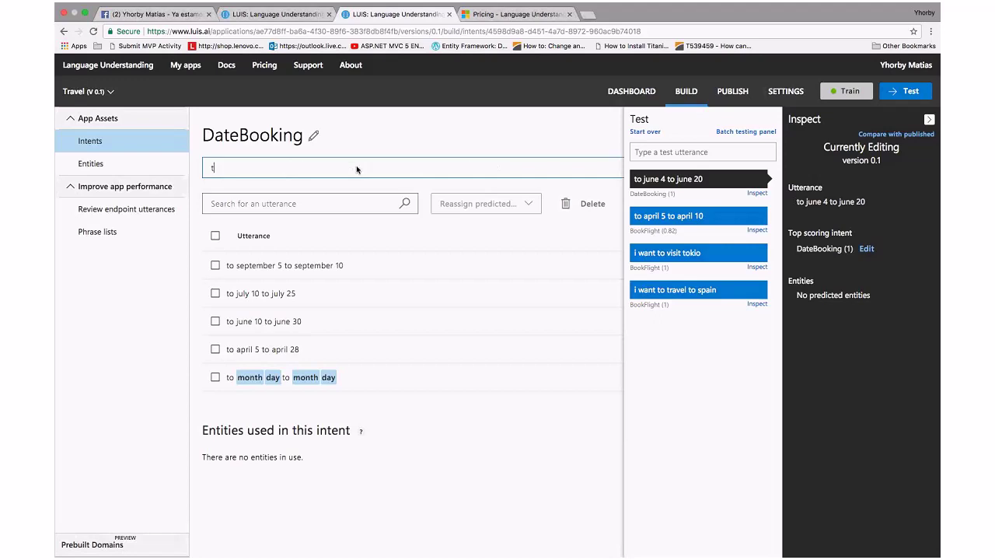
pyautogui.write('o march')
pyautogui.press('BackSpace')
pyautogui.press('BackSpace')
pyautogui.press('BackSpace')
pyautogui.press('BackSpace')
pyautogui.press('BackSpace')
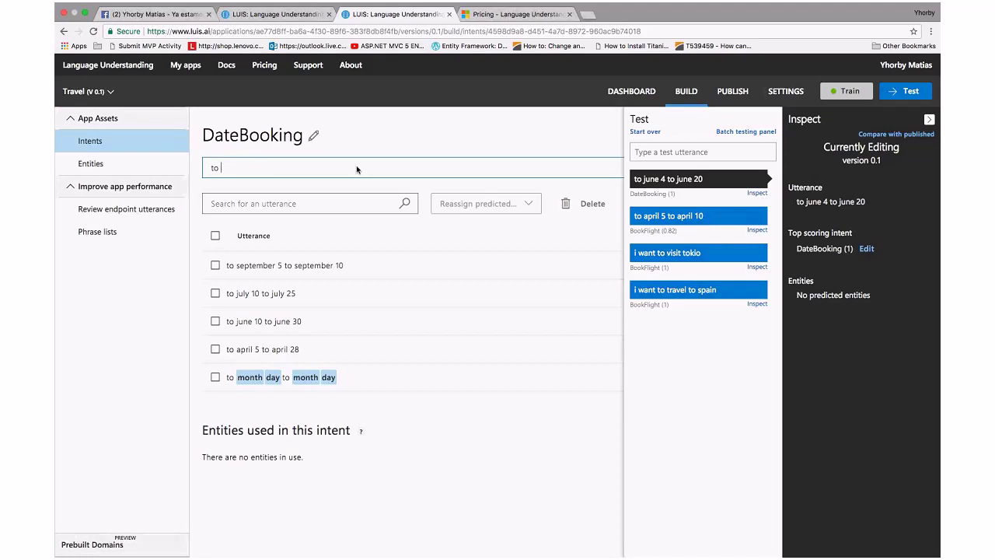
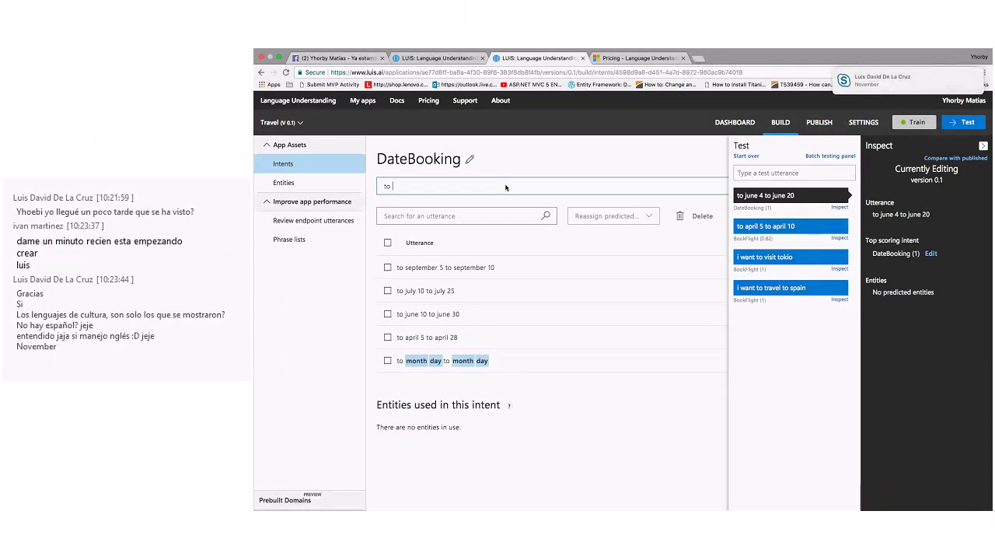
# Enter the DateBooking example 'to november 30 to november 31', correcting the misspelled month before submitting
pyautogui.write('November ')
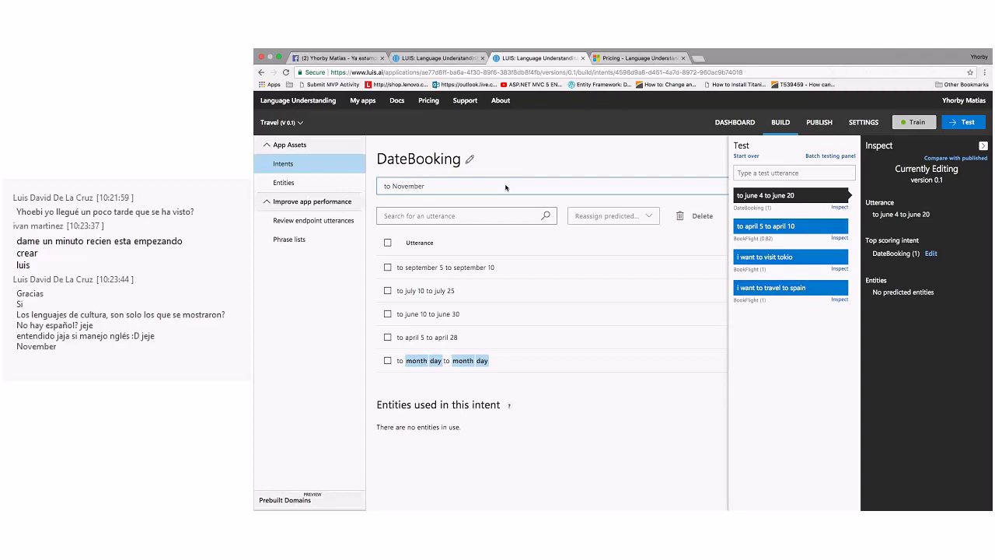
pyautogui.write('30 to 31 Novemmber')
pyautogui.press('Left')
pyautogui.press('Left')
pyautogui.press('Left')
pyautogui.press('Left')
pyautogui.press('BackSpace')
pyautogui.press('Return')
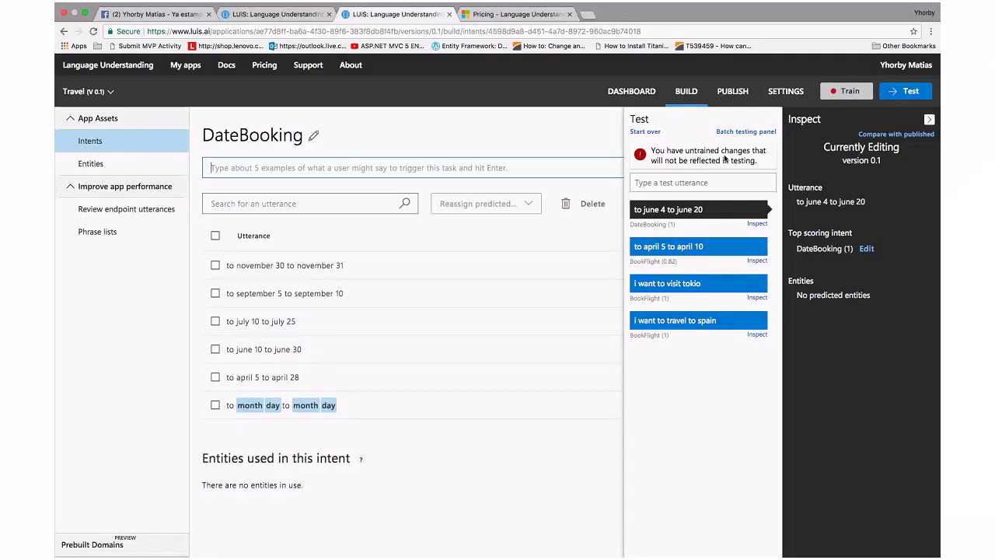
# Close the Inspect and Test panels and train the Travel app with the new utterance
pyautogui.click(929, 119)
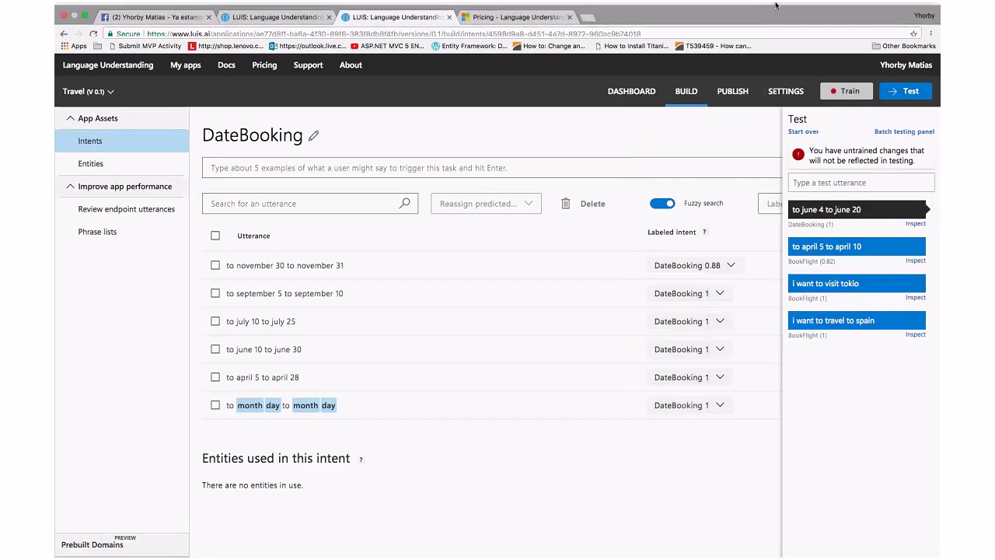
pyautogui.click(909, 92)
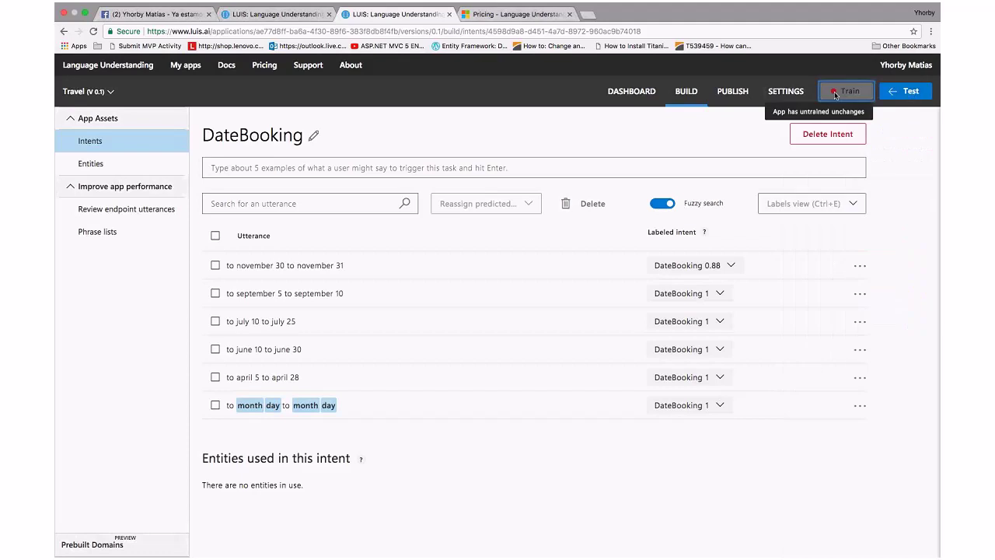
pyautogui.click(832, 91)
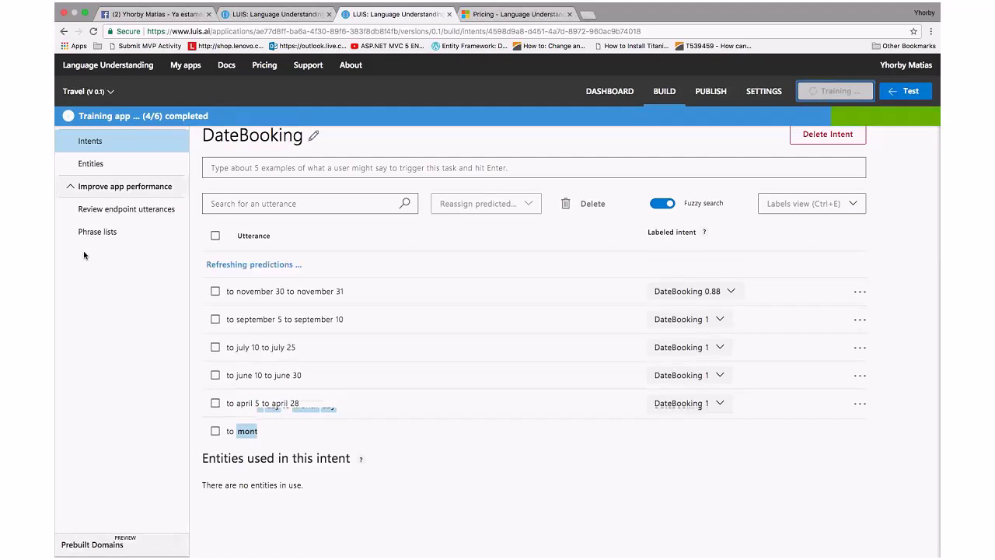
pyautogui.click(248, 405)
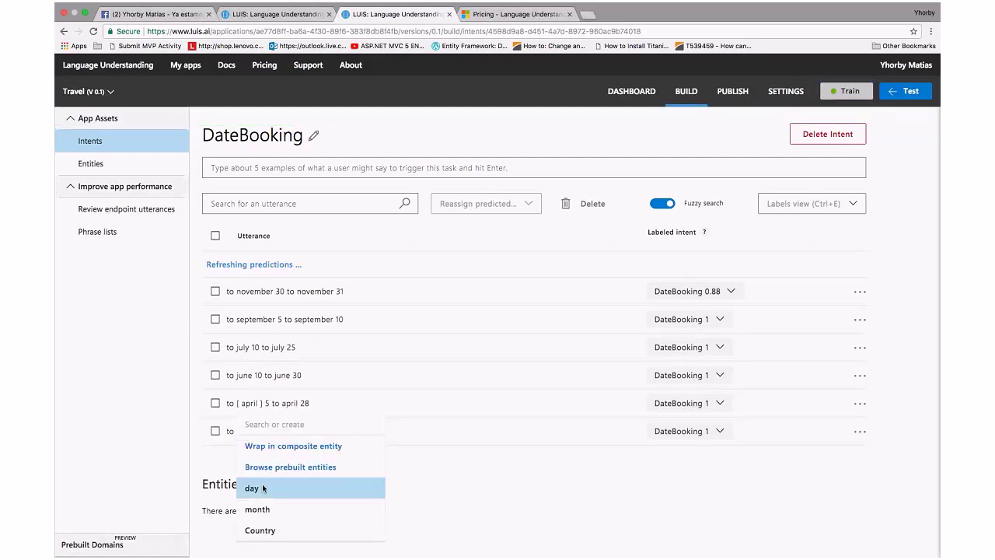
# Label the leading april, june and july in the DateBooking utterances as the month entity
pyautogui.click(257, 510)
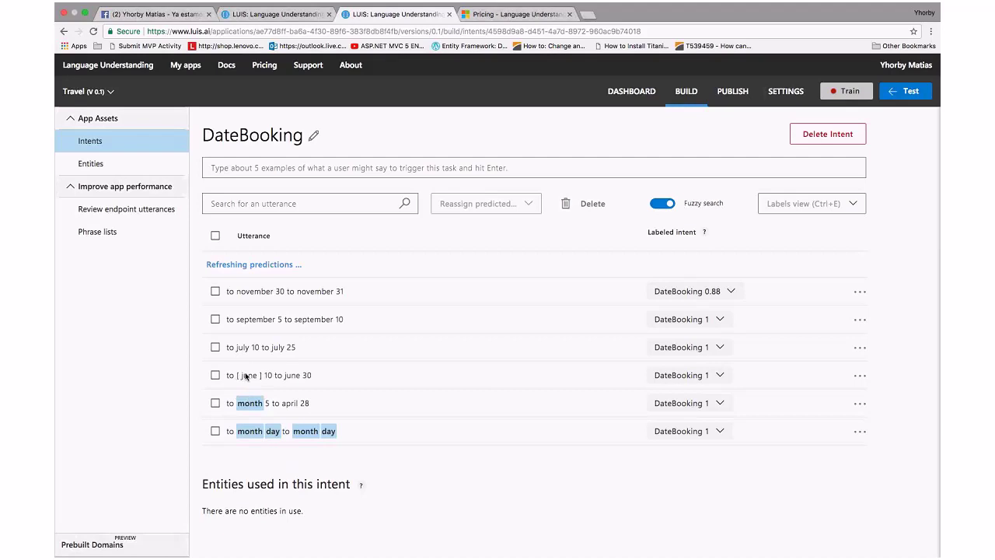
pyautogui.click(244, 375)
pyautogui.click(257, 481)
pyautogui.click(245, 376)
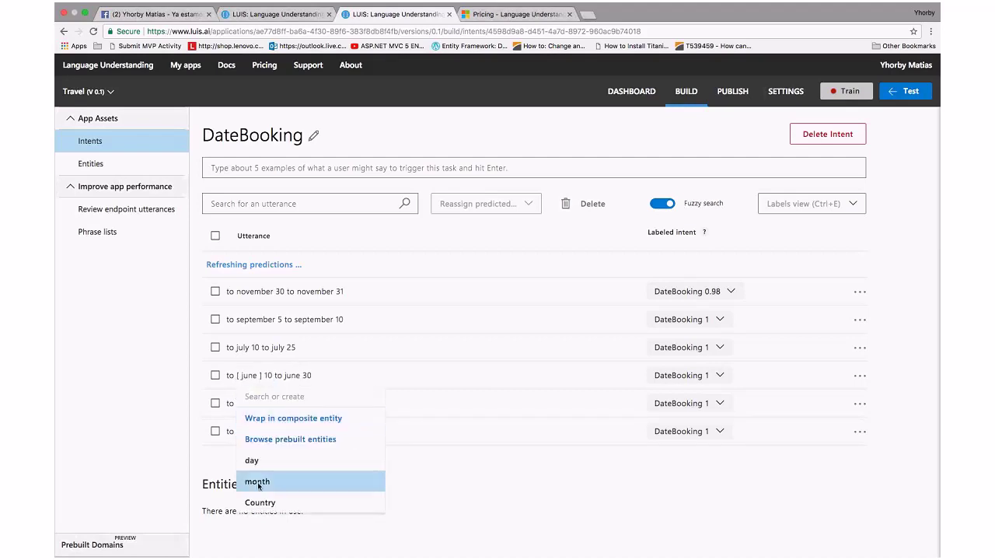
pyautogui.click(257, 481)
pyautogui.click(242, 347)
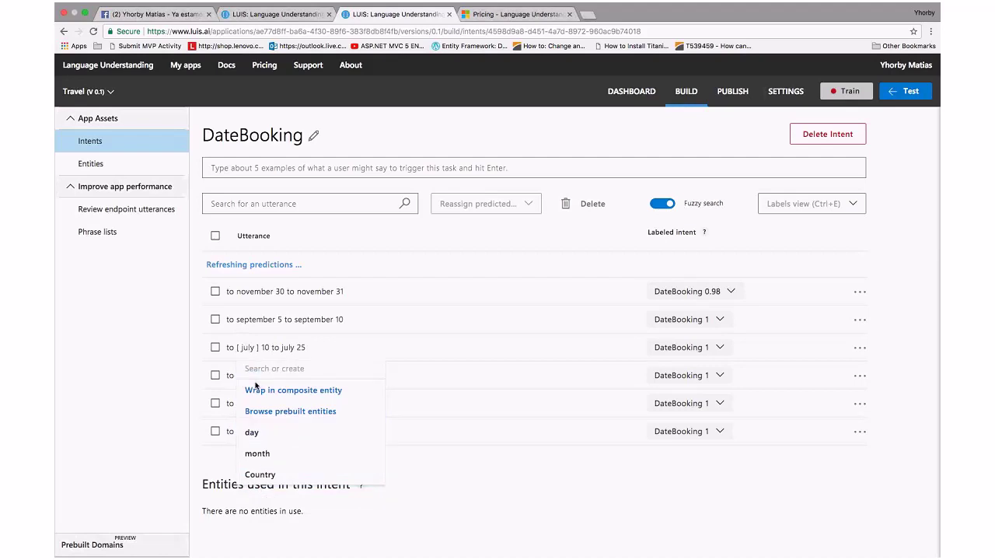
pyautogui.click(257, 453)
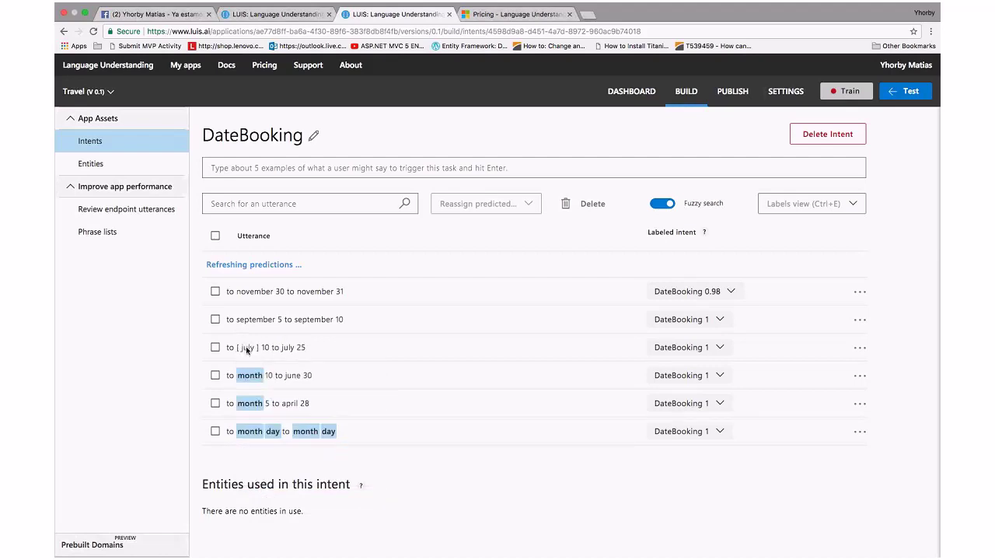
pyautogui.click(243, 347)
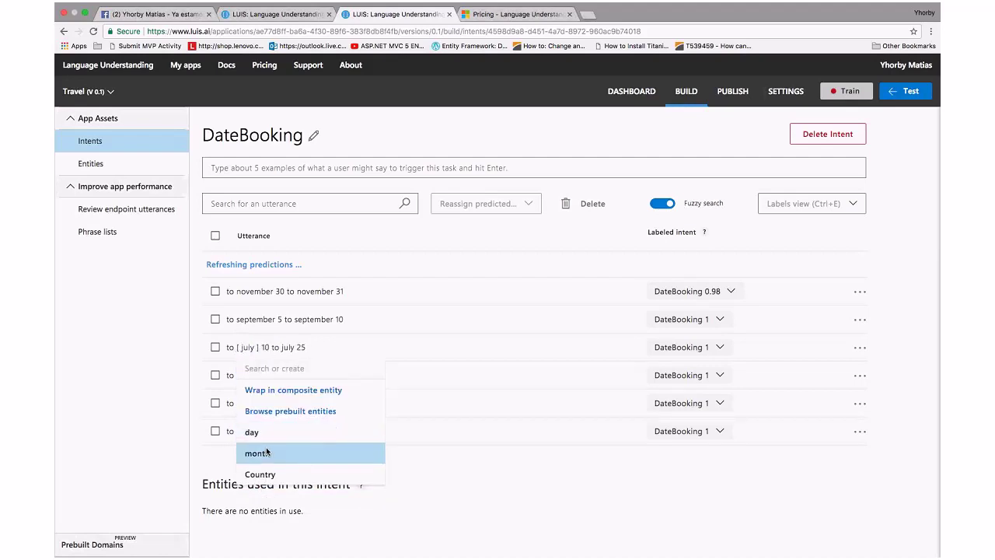
pyautogui.click(267, 452)
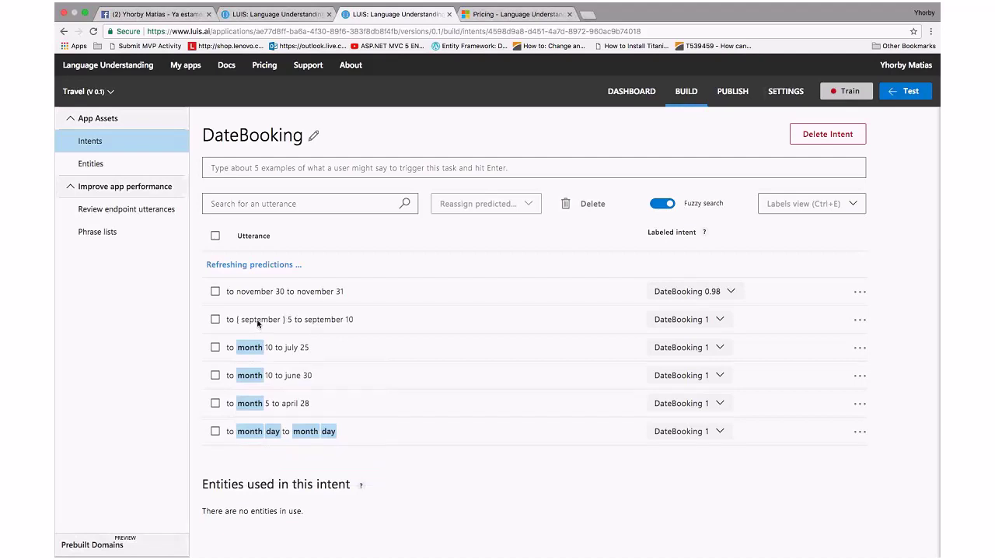
# Label the leading september and november as the month entity
pyautogui.click(258, 321)
pyautogui.click(259, 320)
pyautogui.click(265, 424)
pyautogui.click(250, 319)
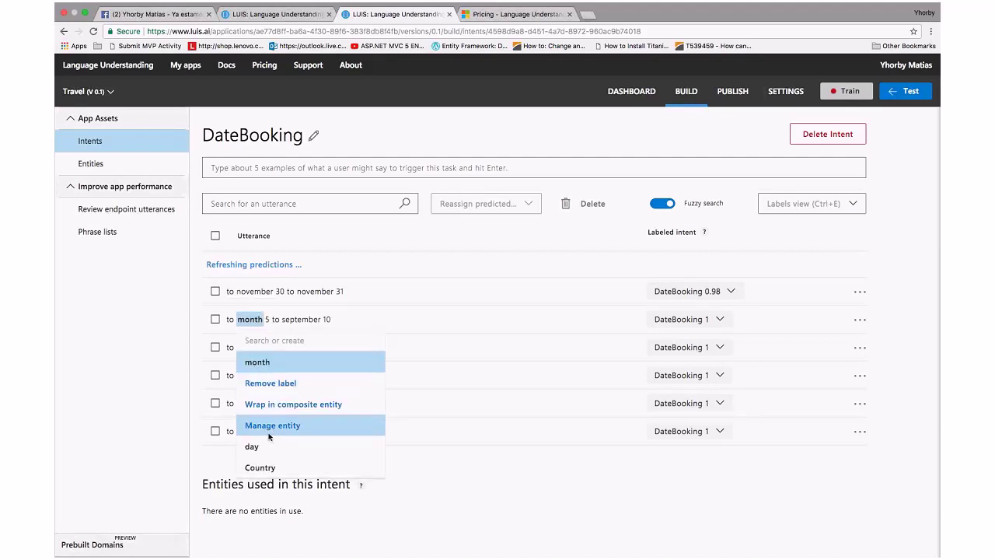
pyautogui.click(274, 360)
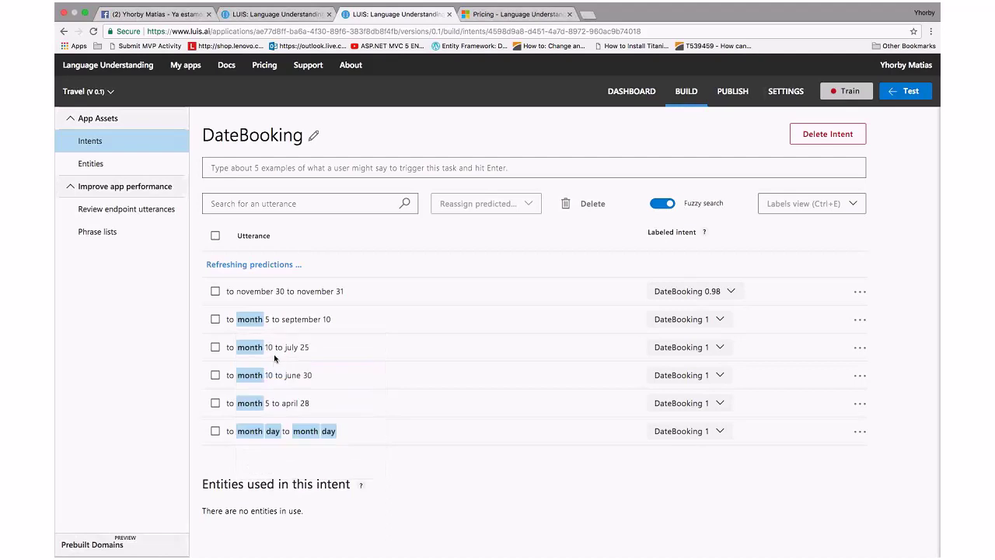
pyautogui.click(261, 294)
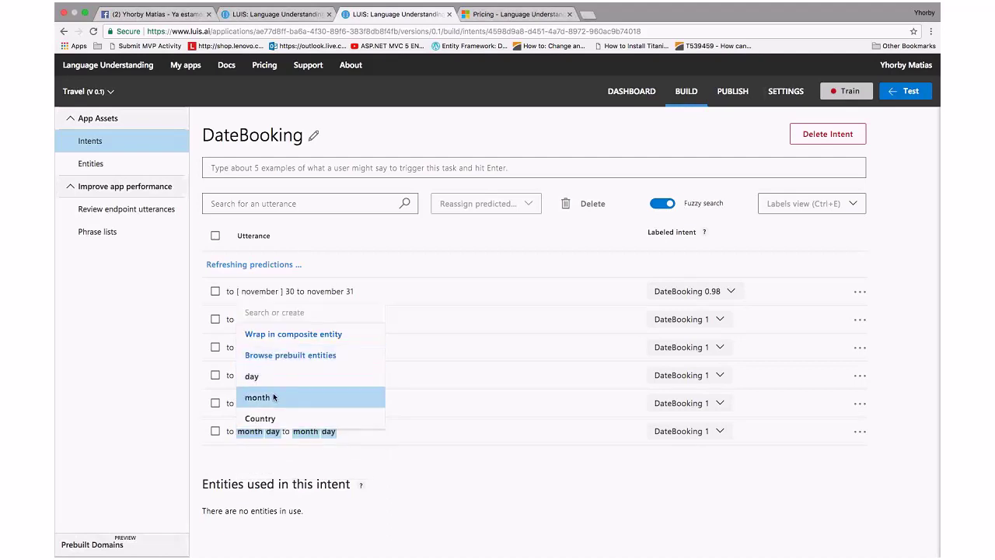
pyautogui.click(273, 393)
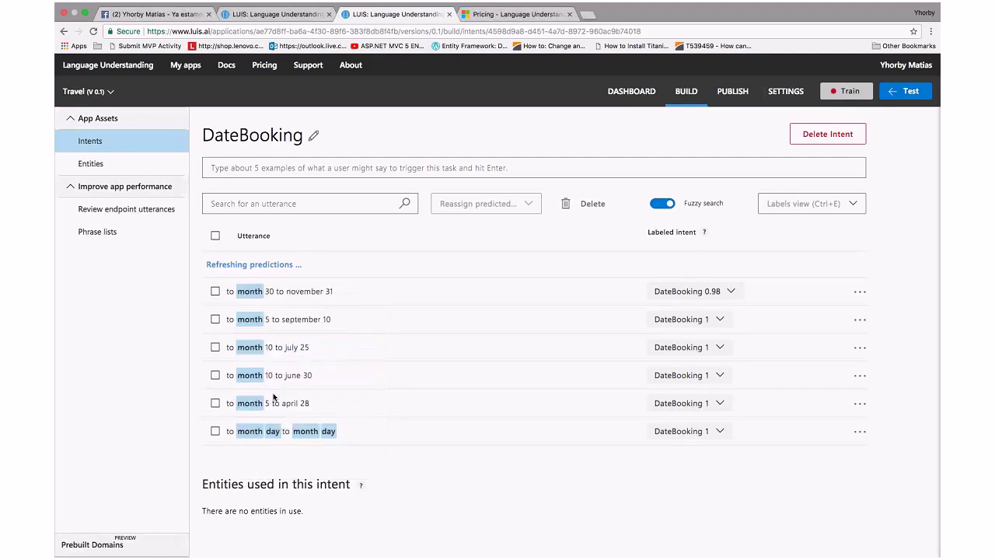
# Tag 30 in the november utterance, 5 in september and 10 in july as the day entity
pyautogui.click(270, 292)
pyautogui.press('Escape')
pyautogui.click(272, 292)
pyautogui.press('Escape')
pyautogui.click(272, 292)
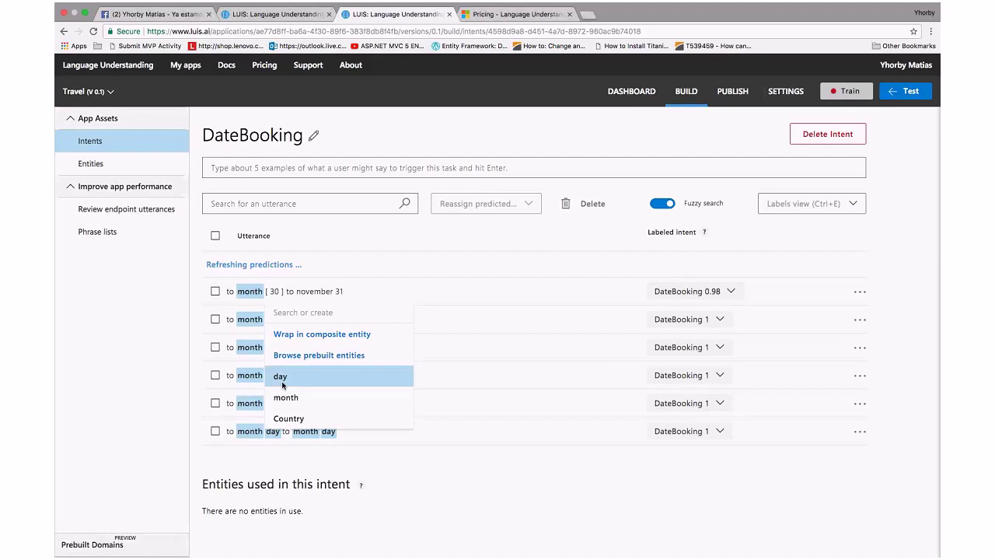
pyautogui.click(280, 376)
pyautogui.click(270, 320)
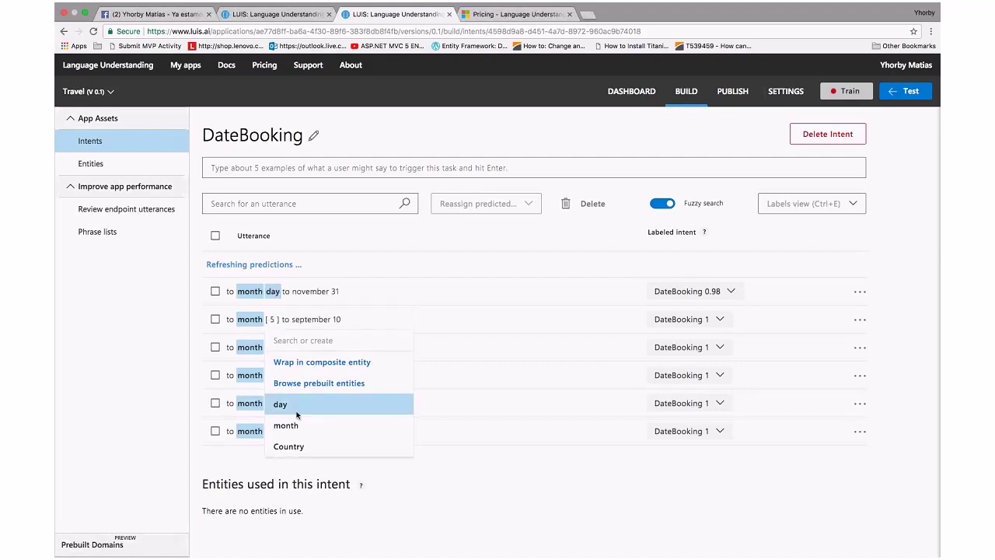
pyautogui.click(280, 405)
pyautogui.click(273, 348)
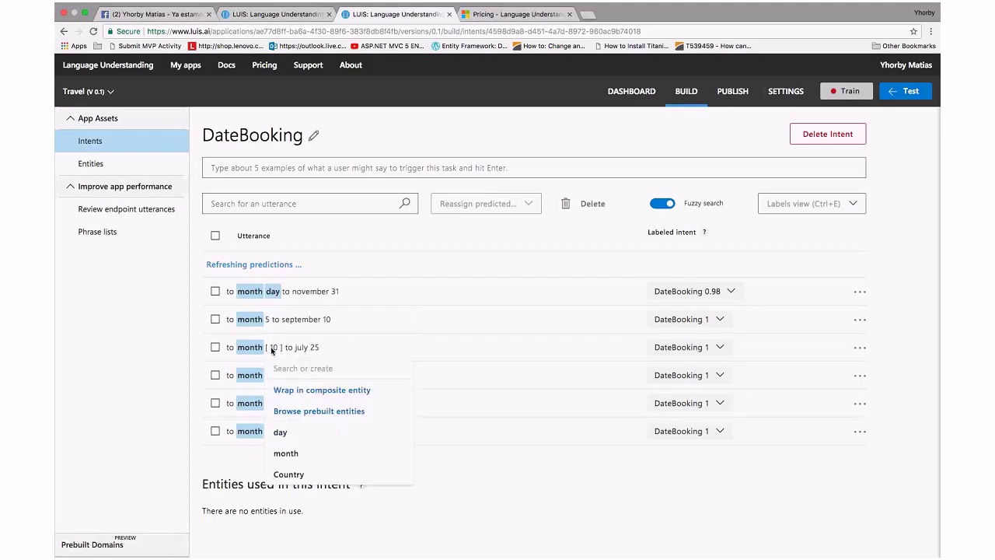
pyautogui.click(300, 439)
# Confirm september's 5 as day, then tag 10 in june and 5 in april as day
pyautogui.click(268, 320)
pyautogui.click(290, 415)
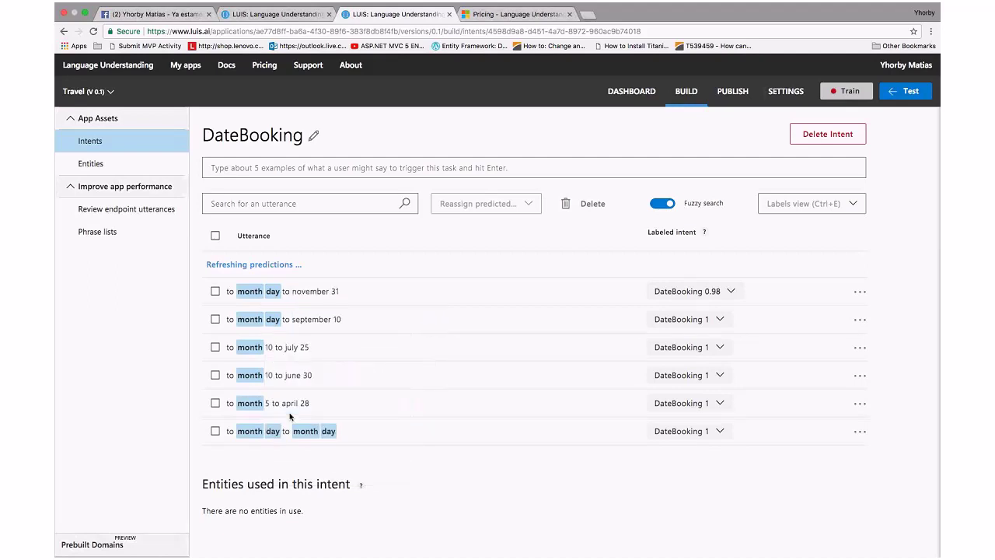
pyautogui.click(271, 320)
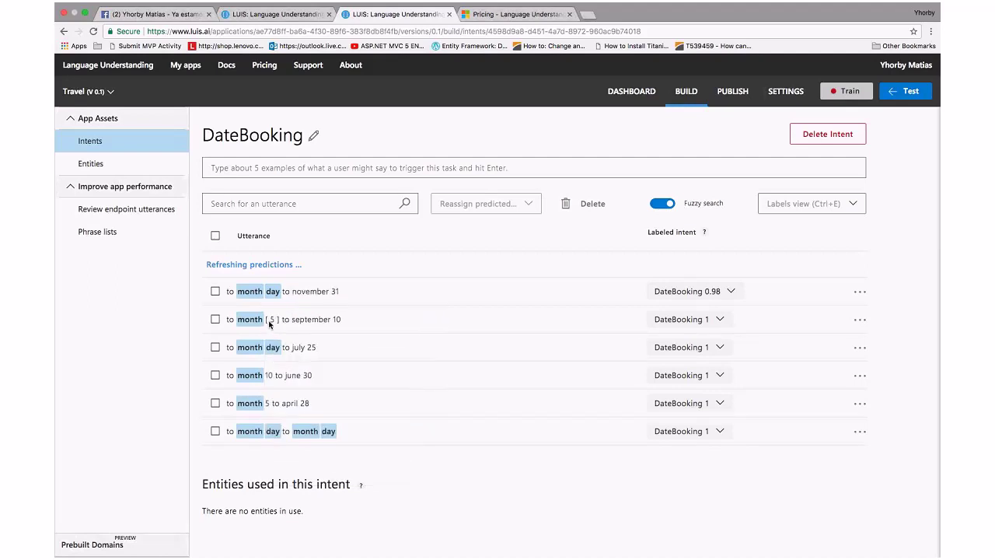
pyautogui.click(273, 376)
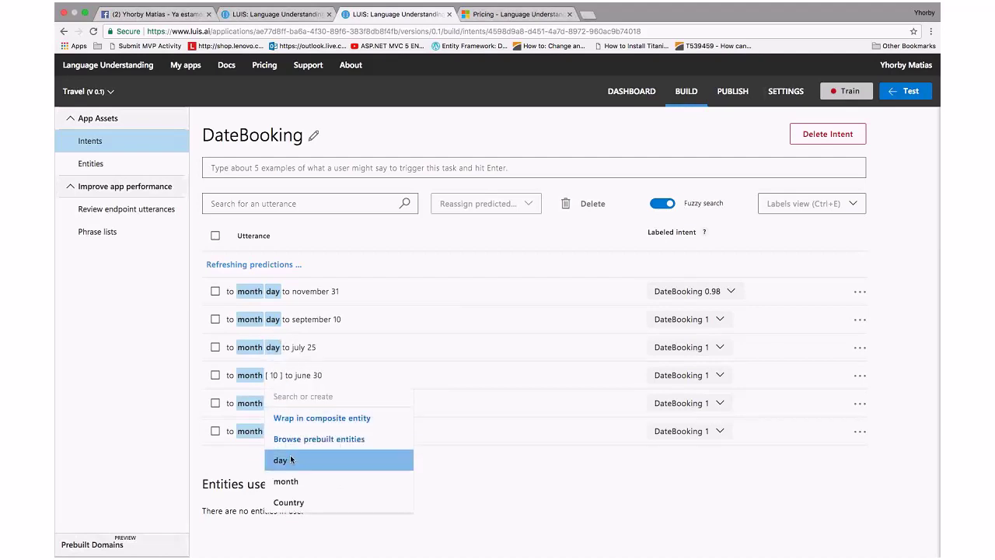
pyautogui.press('Return')
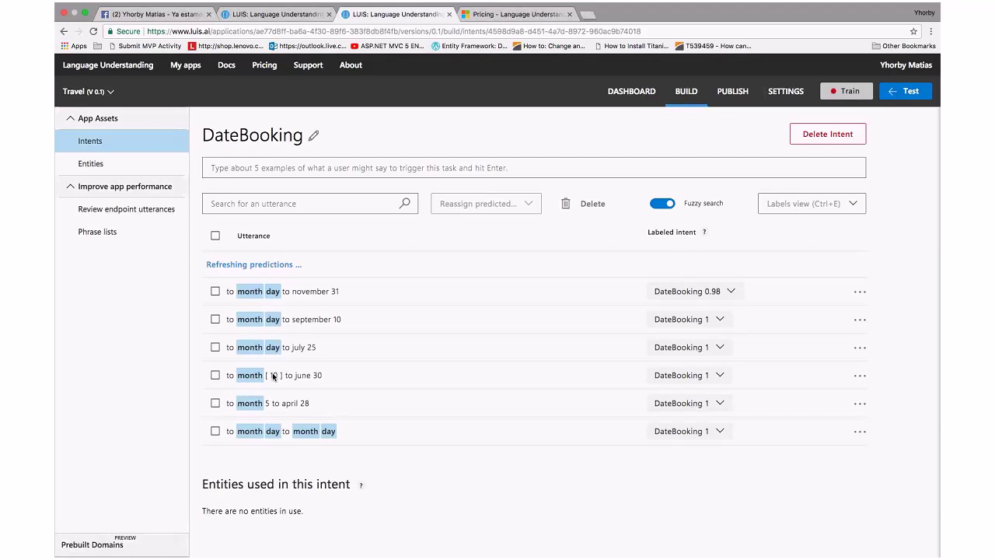
pyautogui.click(274, 376)
pyautogui.click(286, 463)
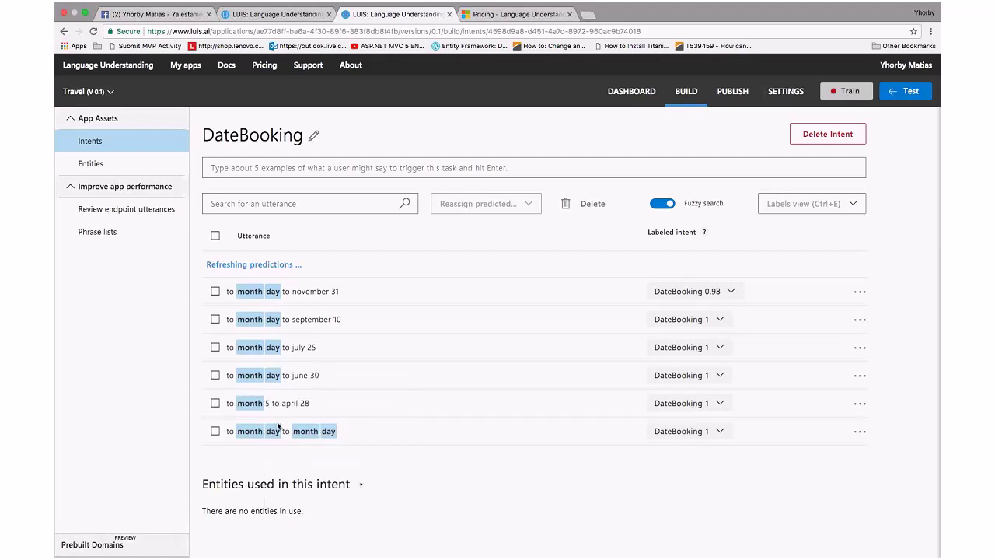
pyautogui.click(278, 425)
pyautogui.click(278, 485)
pyautogui.click(269, 405)
pyautogui.click(280, 488)
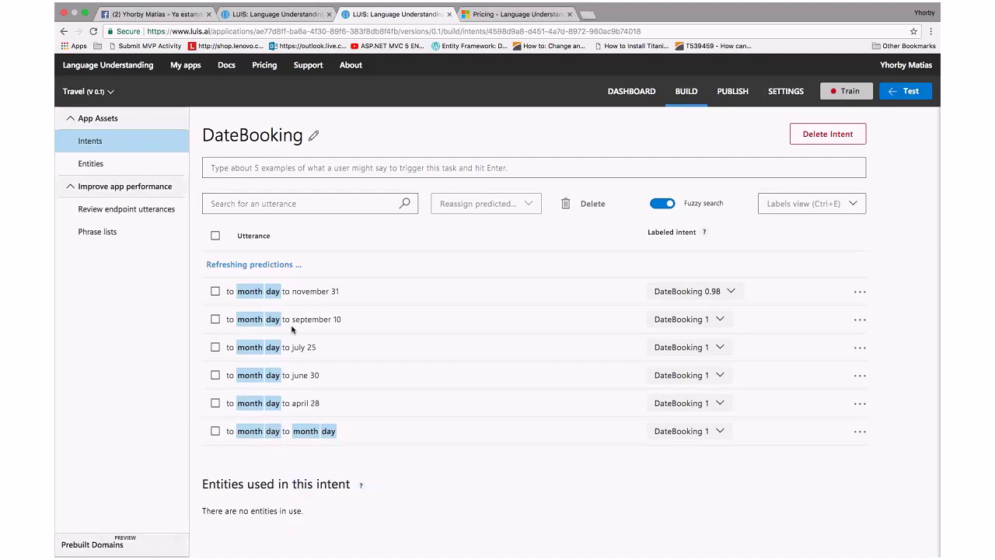
# Tag the second november, september and july in rows 1–3 as the month entity
pyautogui.click(305, 291)
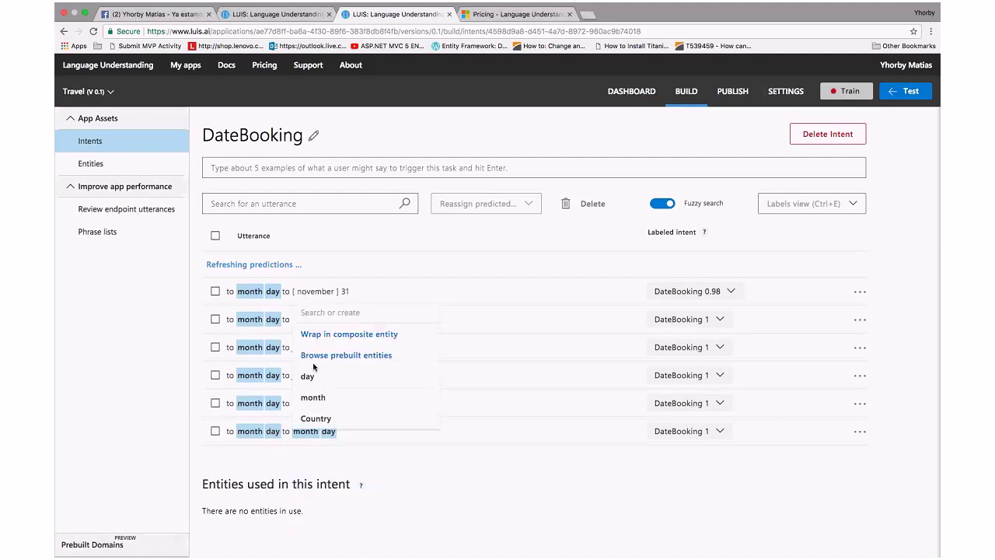
pyautogui.click(320, 397)
pyautogui.click(307, 318)
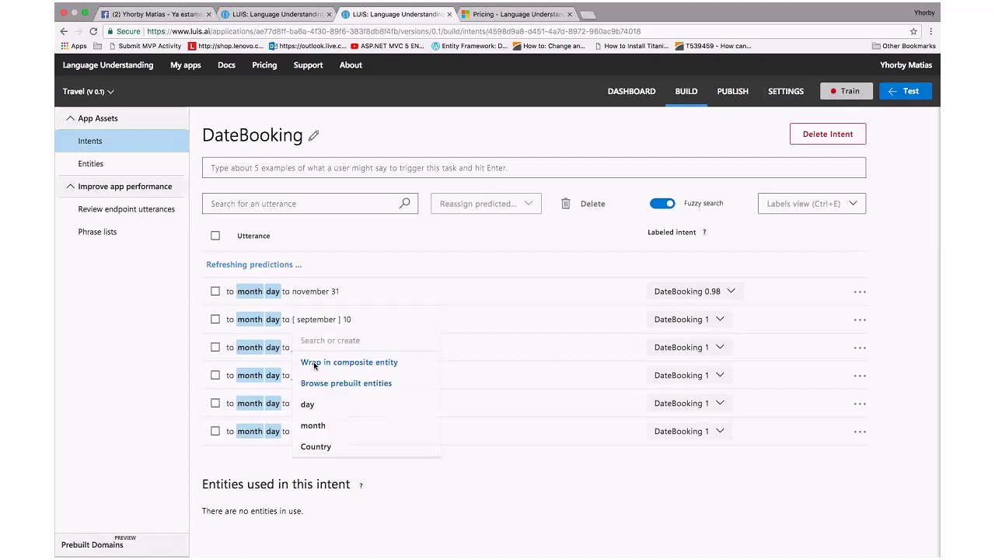
pyautogui.click(325, 423)
pyautogui.click(311, 292)
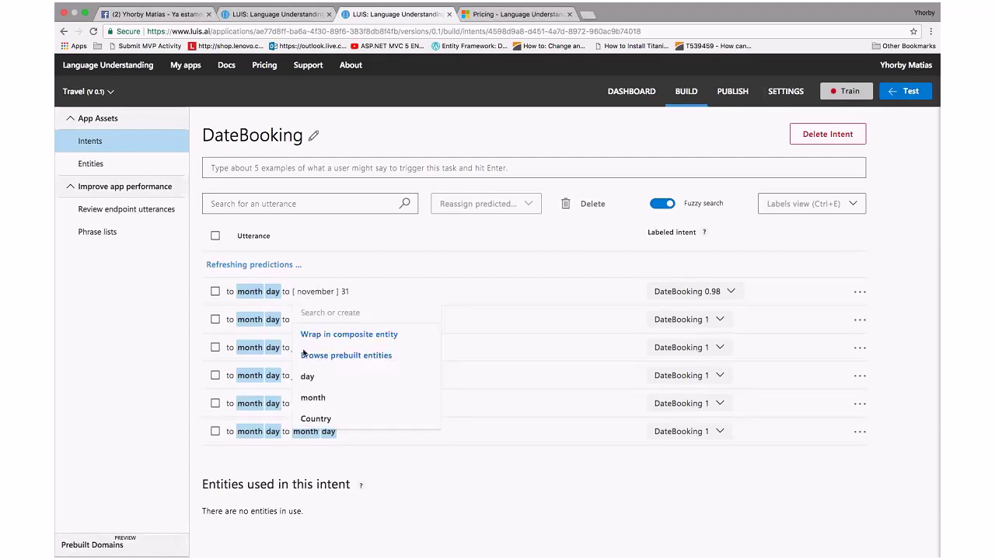
pyautogui.click(315, 400)
pyautogui.click(311, 319)
pyautogui.click(323, 424)
pyautogui.click(303, 348)
pyautogui.click(323, 431)
# Tag the second june and april in rows 4 and 5 as month
pyautogui.click(309, 376)
pyautogui.click(314, 478)
pyautogui.click(306, 348)
pyautogui.click(313, 453)
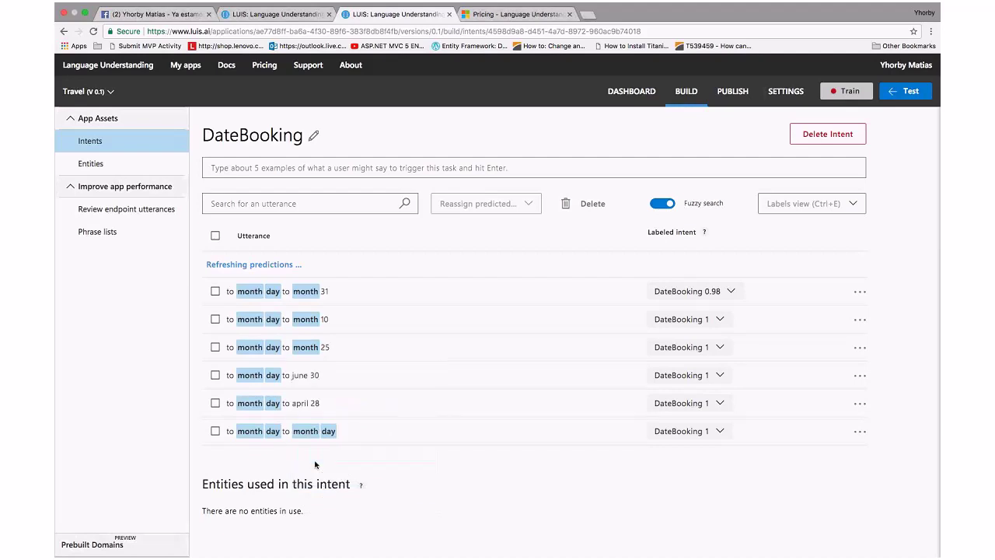
pyautogui.click(308, 404)
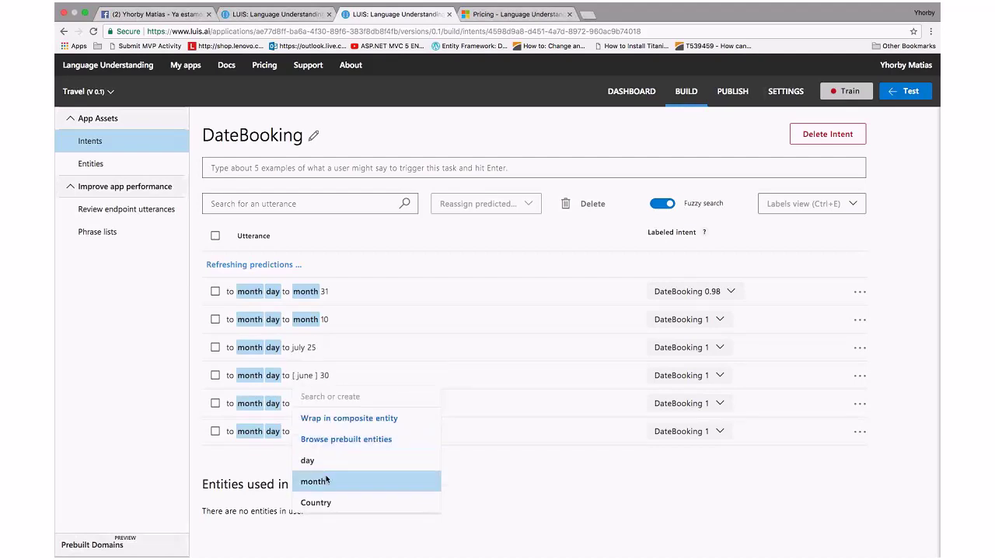
pyautogui.tripleClick(311, 477)
pyautogui.click(303, 375)
pyautogui.click(308, 404)
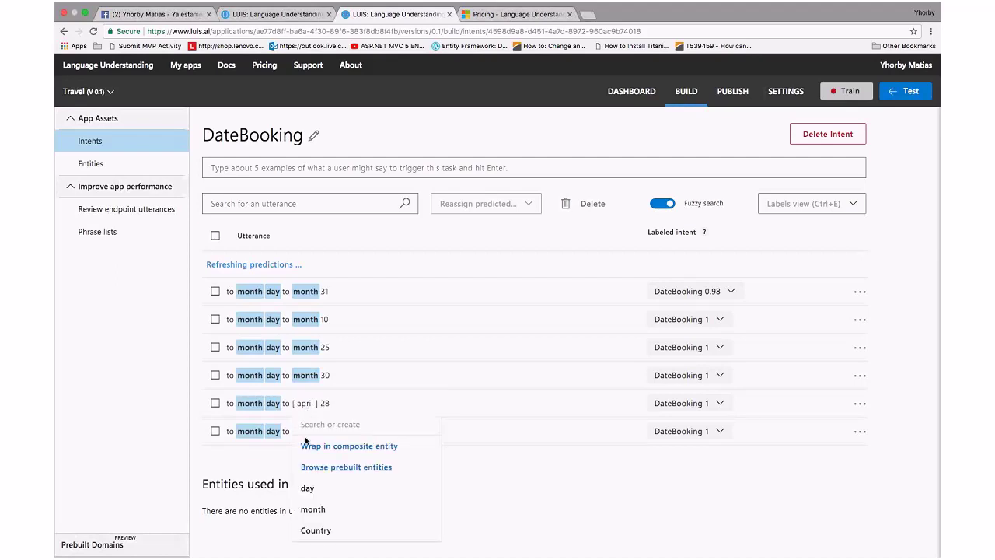
pyautogui.click(304, 404)
pyautogui.click(325, 509)
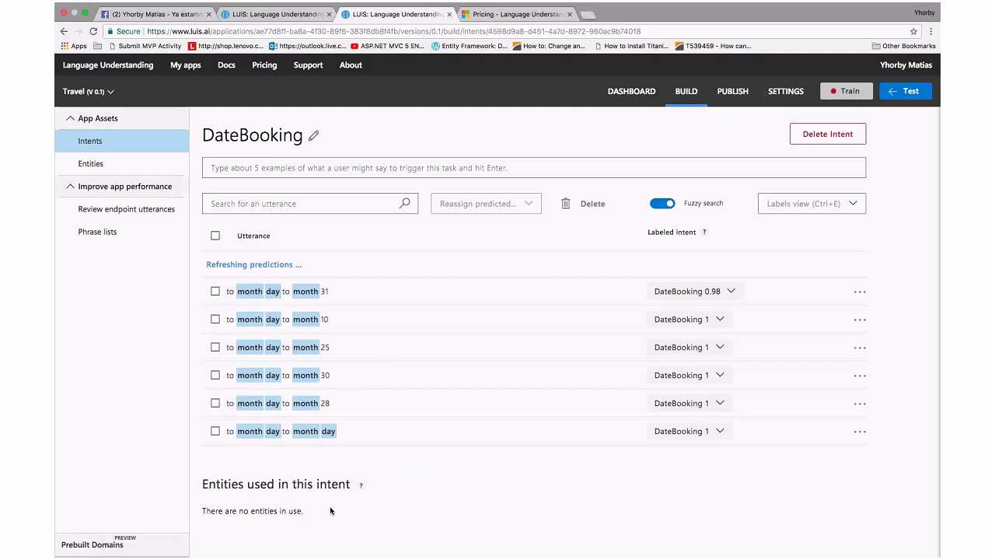
# Tag the trailing 31, 10 and 25 in rows 1–3 as the day entity
pyautogui.click(324, 291)
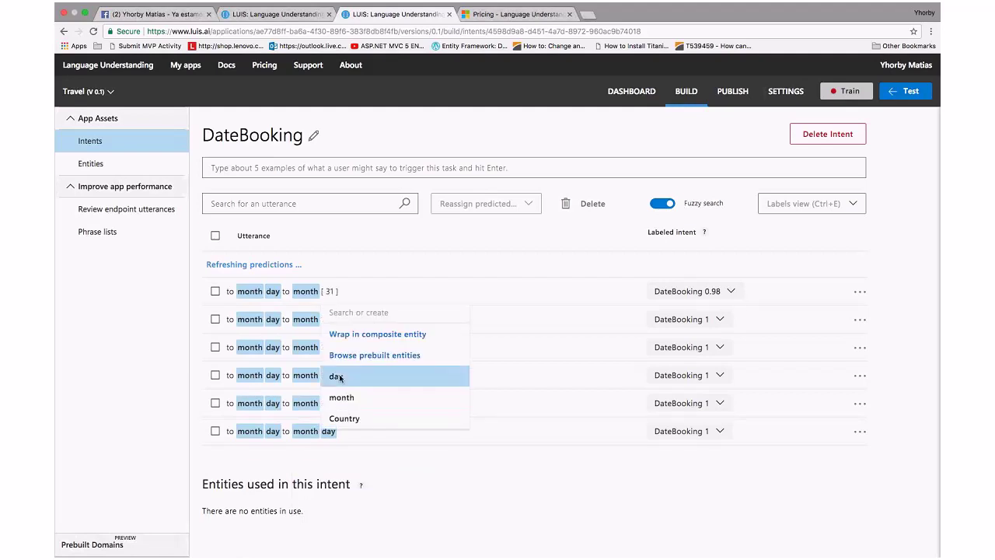
pyautogui.click(326, 291)
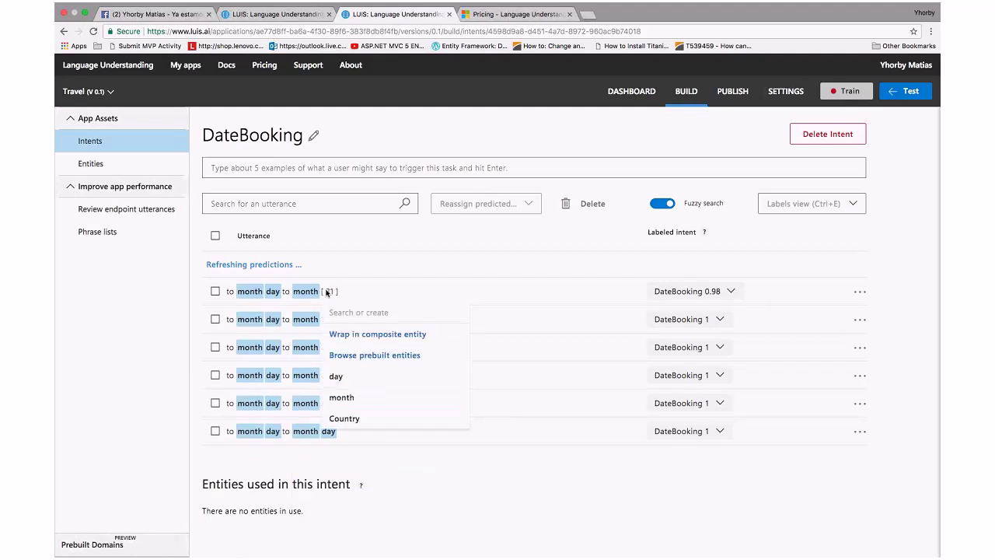
pyautogui.click(327, 291)
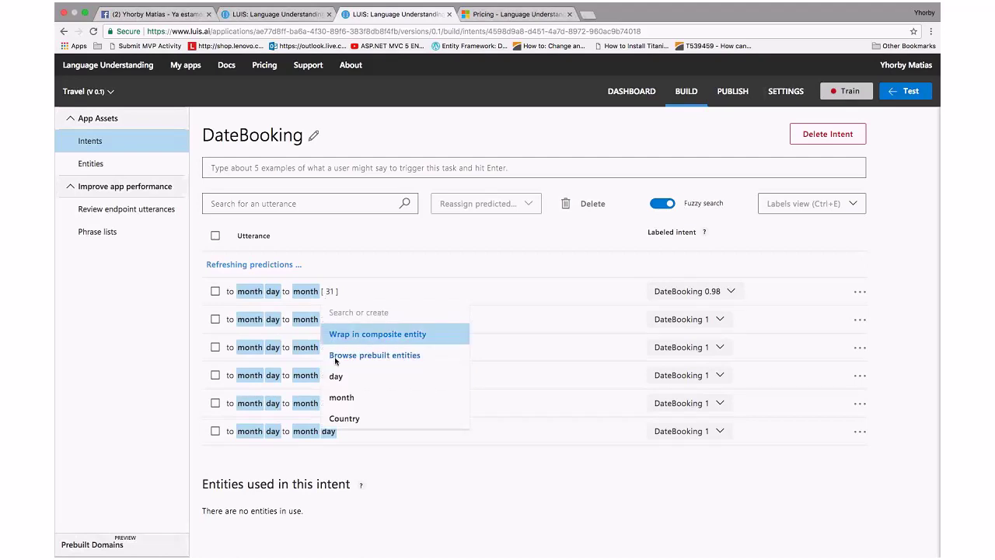
pyautogui.click(329, 290)
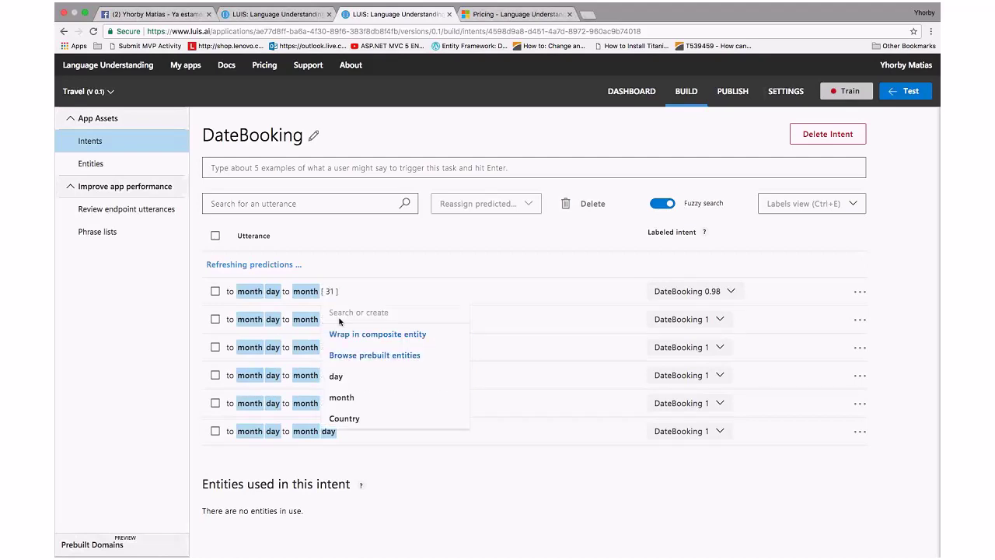
pyautogui.click(335, 375)
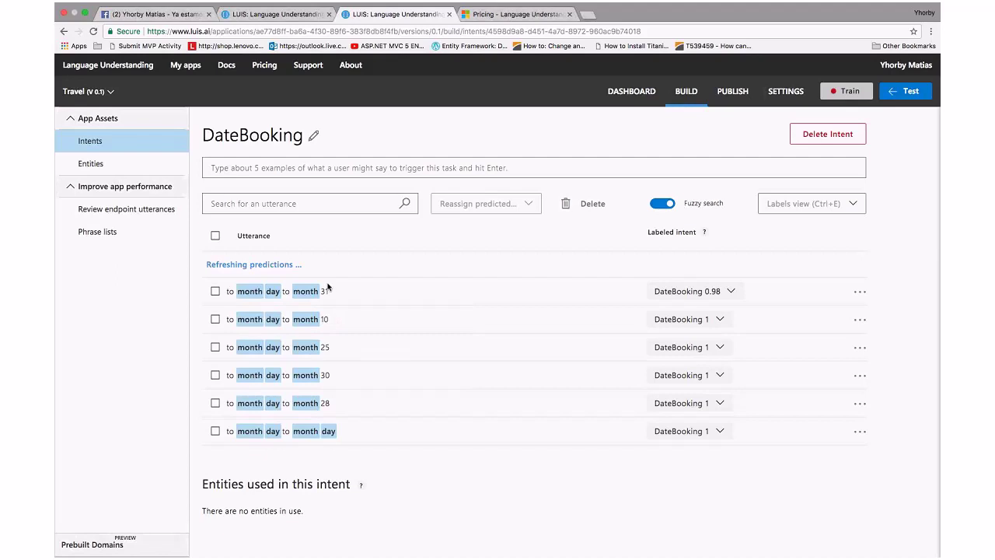
pyautogui.click(329, 291)
pyautogui.click(343, 339)
pyautogui.click(328, 320)
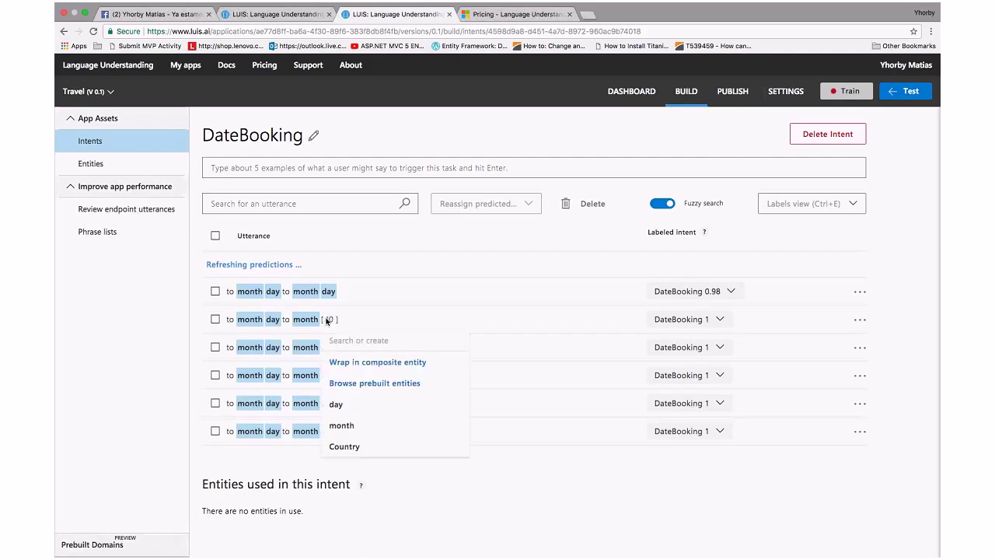
pyautogui.click(343, 401)
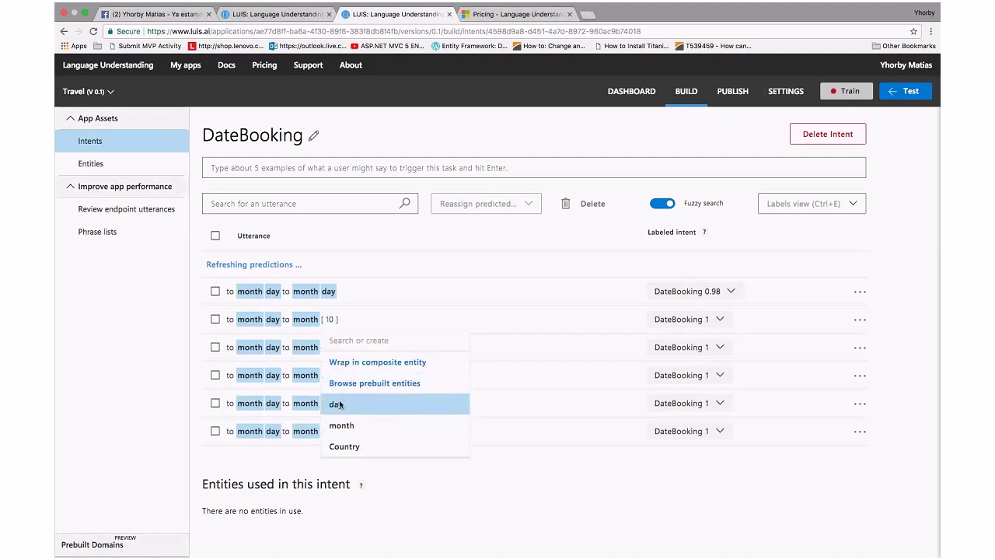
pyautogui.click(340, 402)
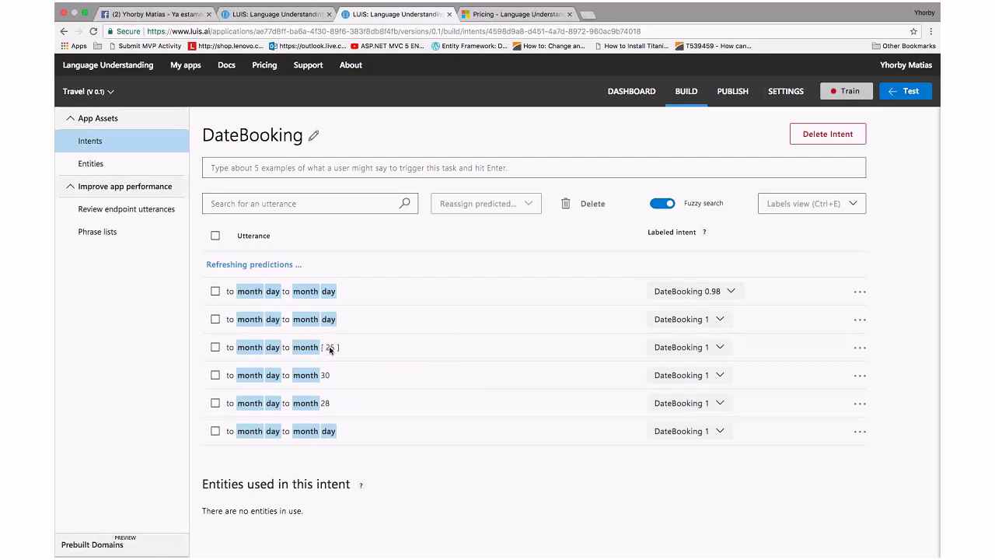
pyautogui.click(326, 347)
pyautogui.click(343, 432)
# Tag the trailing 30 and 28 in rows 4 and 5 as day, then train the app
pyautogui.click(327, 375)
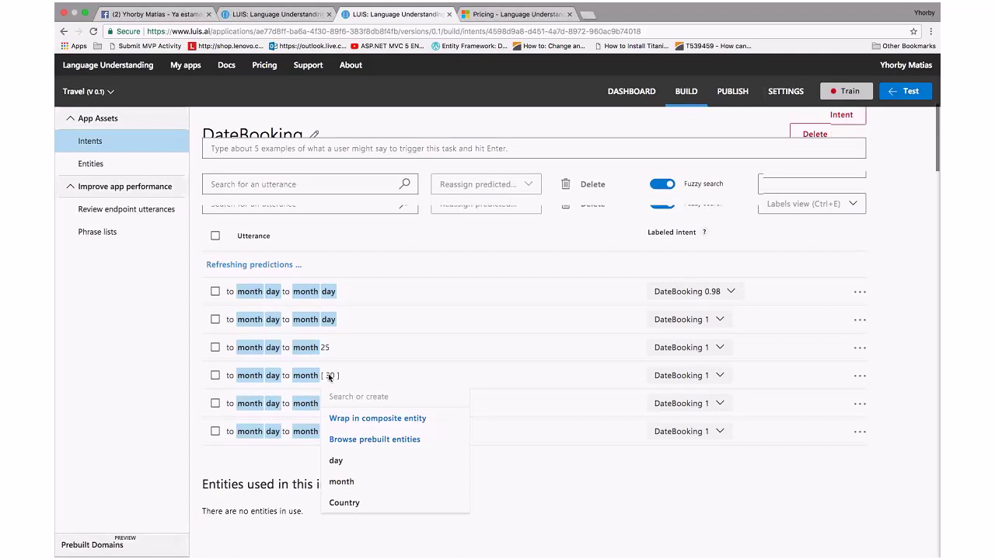
pyautogui.click(328, 384)
pyautogui.doubleClick(337, 465)
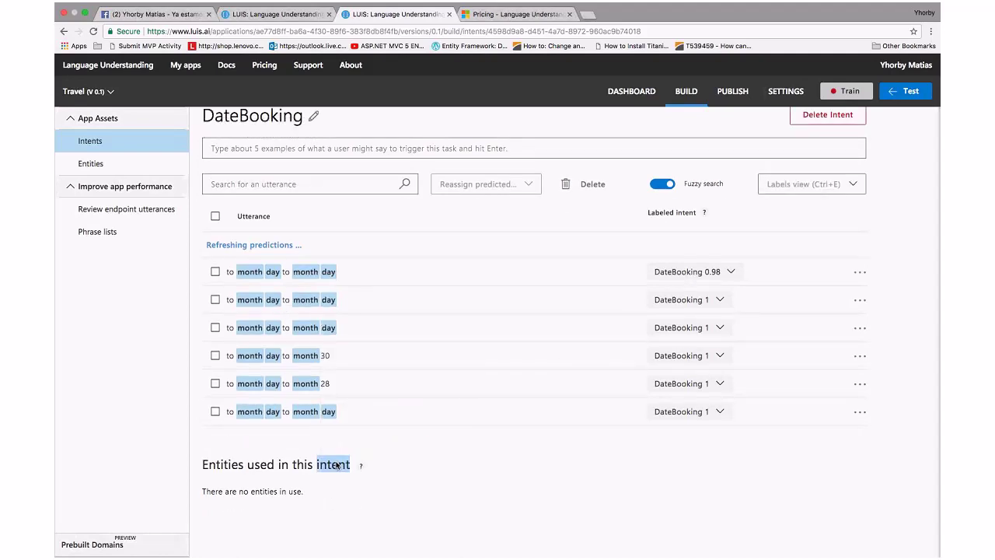
pyautogui.click(326, 386)
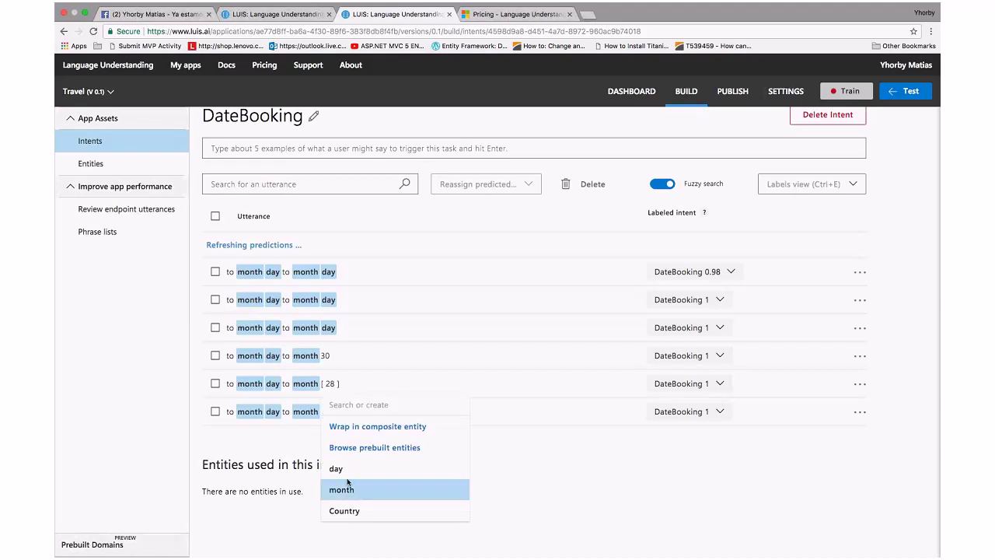
pyautogui.click(344, 470)
pyautogui.click(329, 357)
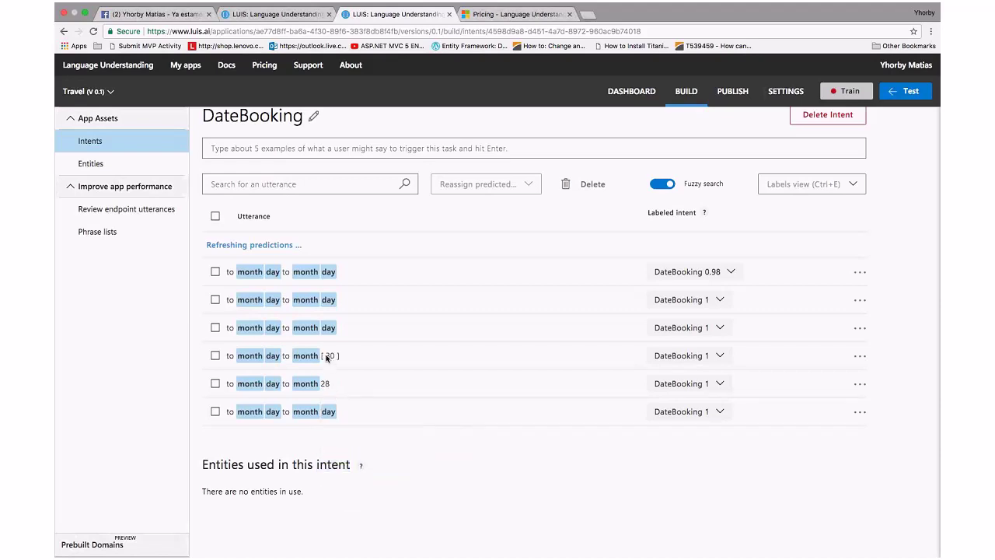
pyautogui.click(330, 384)
pyautogui.click(331, 384)
pyautogui.click(353, 465)
pyautogui.click(325, 355)
pyautogui.click(339, 441)
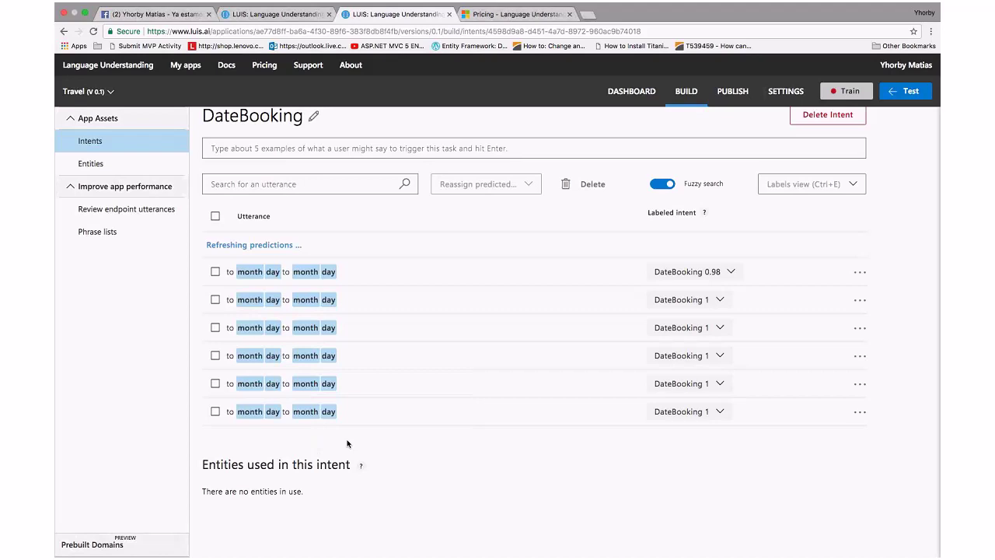
pyautogui.click(330, 357)
pyautogui.click(347, 399)
pyautogui.click(844, 93)
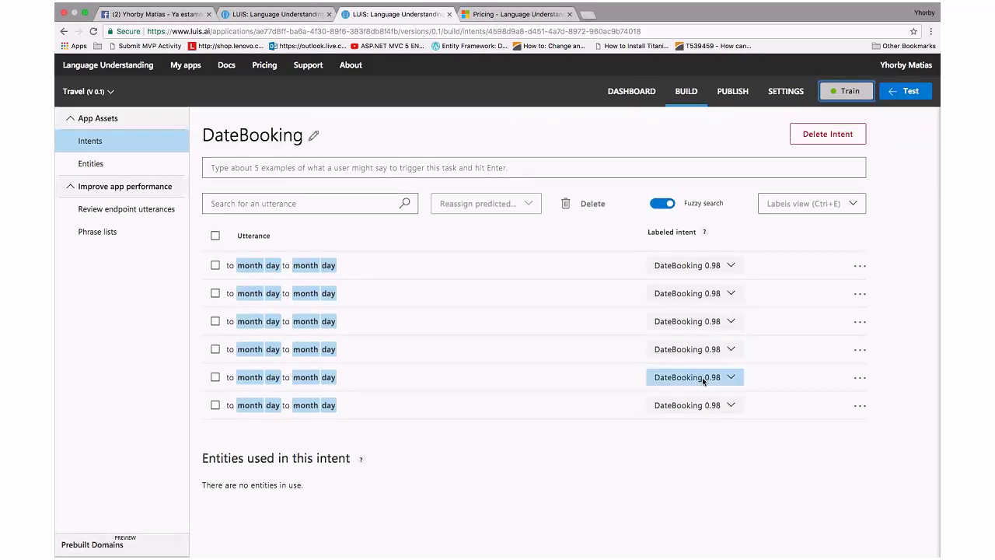
# Add 'to december 10 to december 10' to DateBooking, where it gets auto-labelled with month and day
pyautogui.click(296, 173)
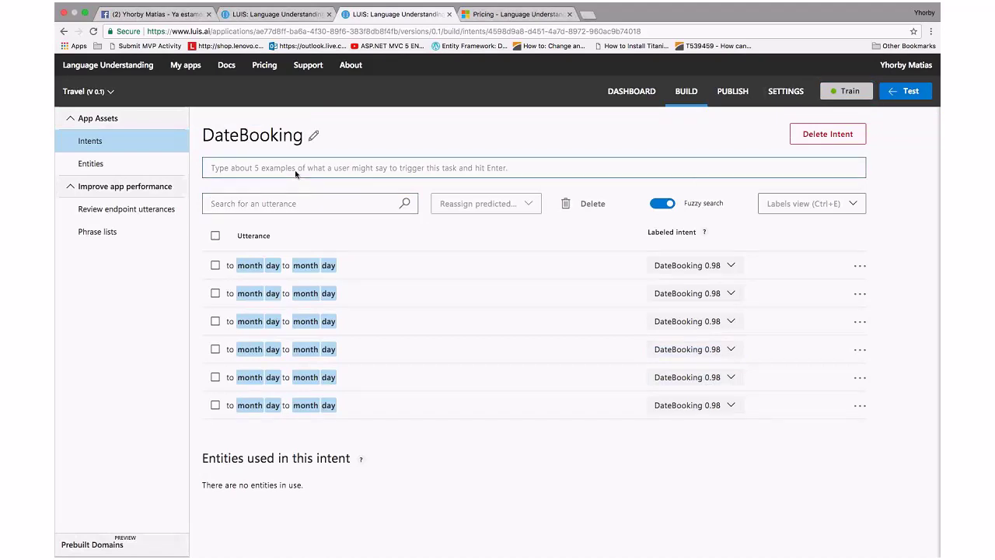
pyautogui.write('to de')
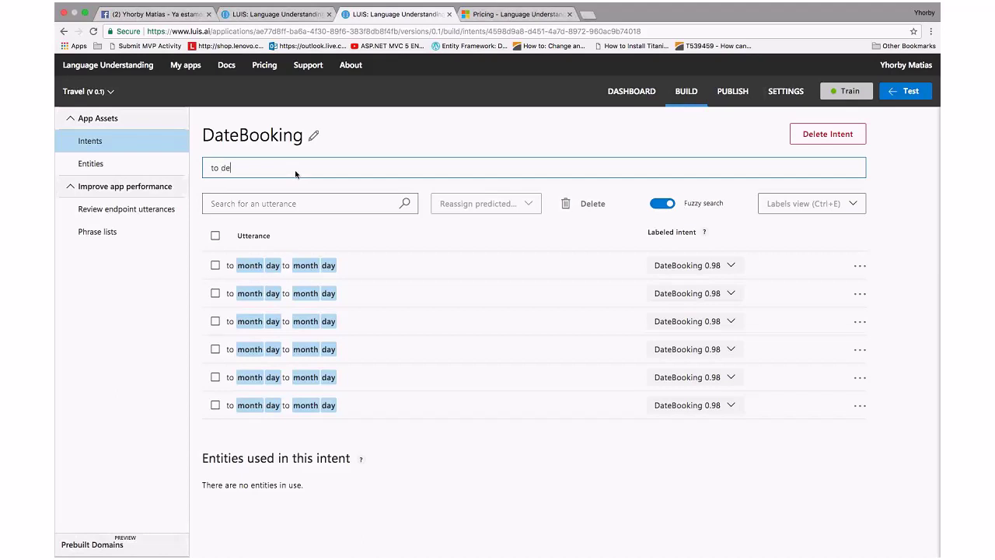
pyautogui.write('cember 10 t')
pyautogui.write('o december ')
pyautogui.write('10')
pyautogui.press('Return')
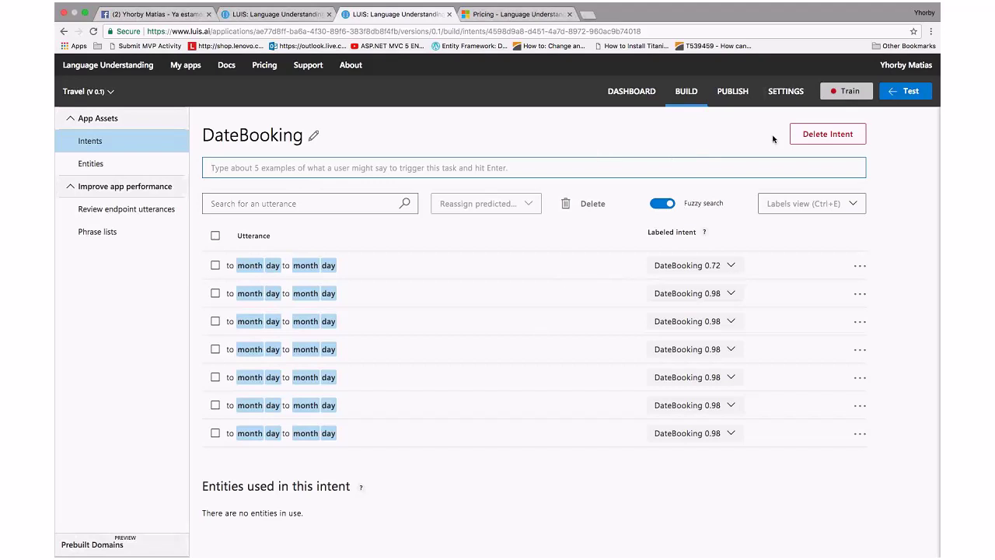
# In the Test panel, test 'book me a flight to cairo' and 'book me flight to carmandu'
pyautogui.click(894, 93)
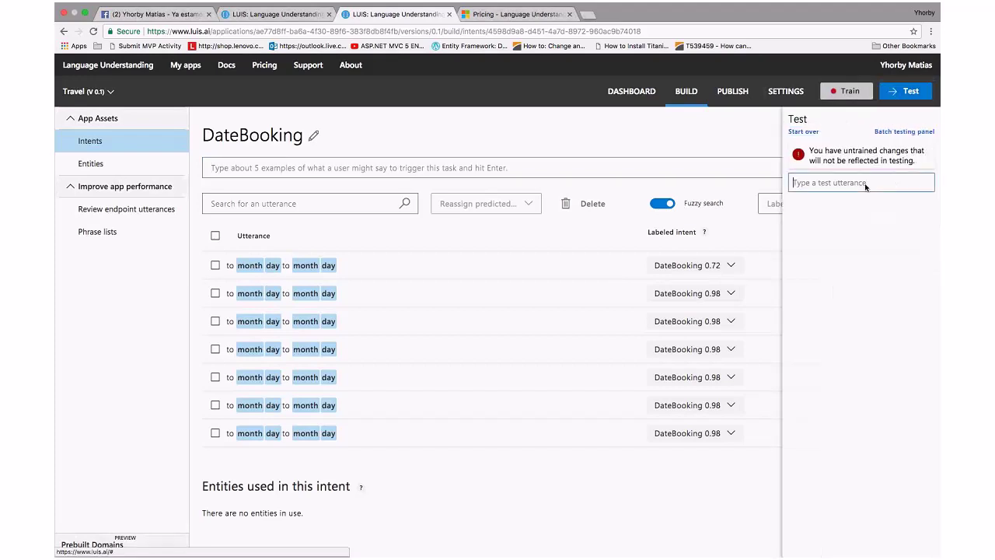
pyautogui.write('book')
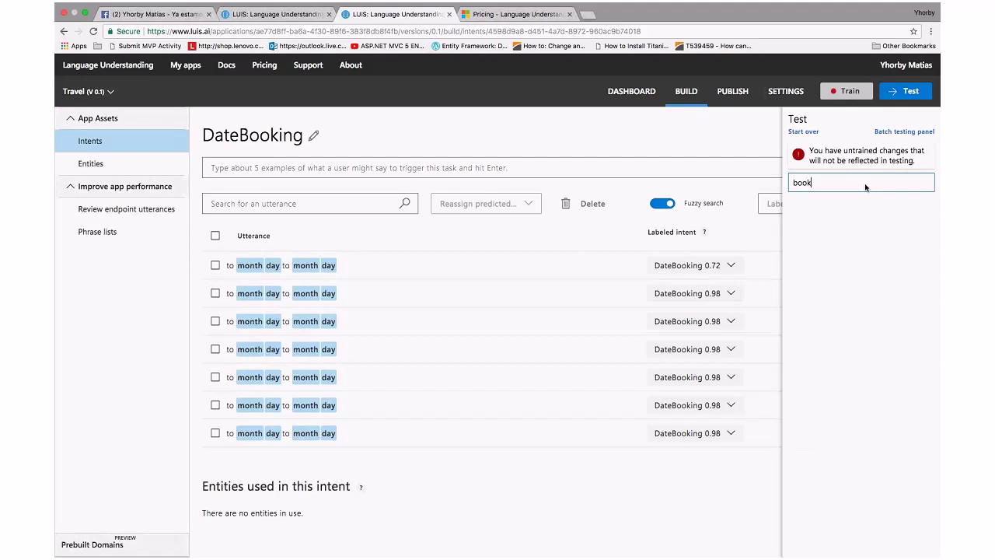
pyautogui.write(' me a flight to cairo')
pyautogui.press('Return')
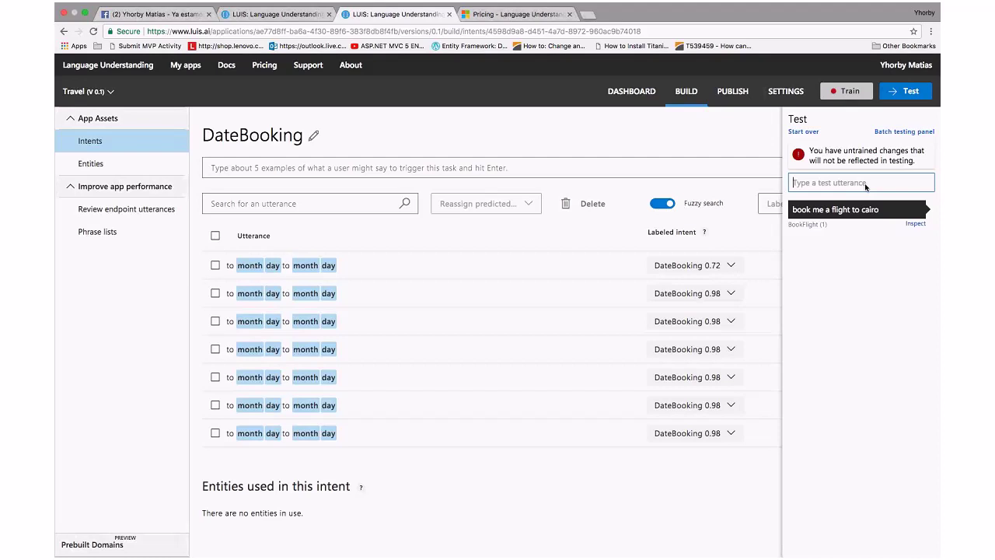
pyautogui.write('book me flight to carmandu')
pyautogui.press('Return')
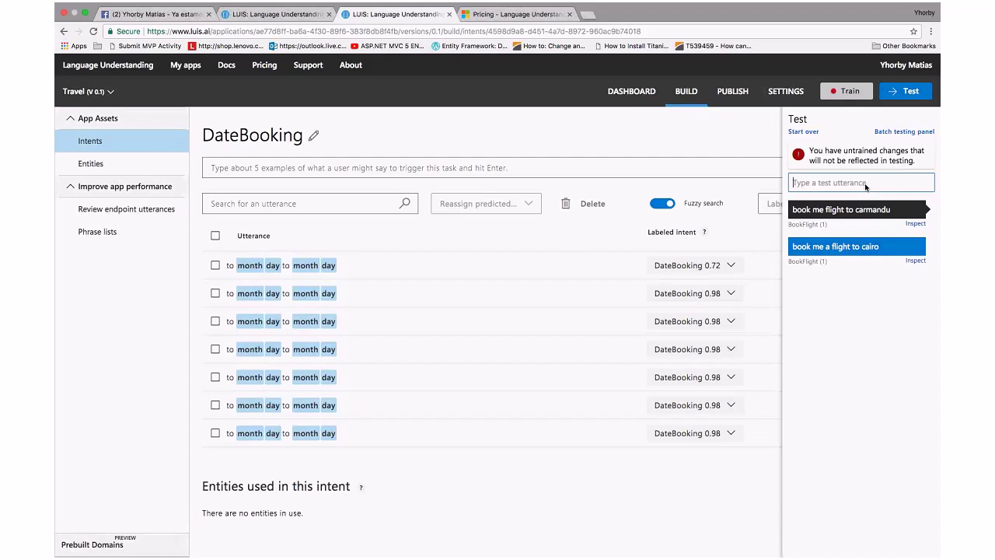
# Test a december date-range utterance, then 'i love you', which predicts BookFlight at 0.76
pyautogui.write('to december 10 to decmeber')
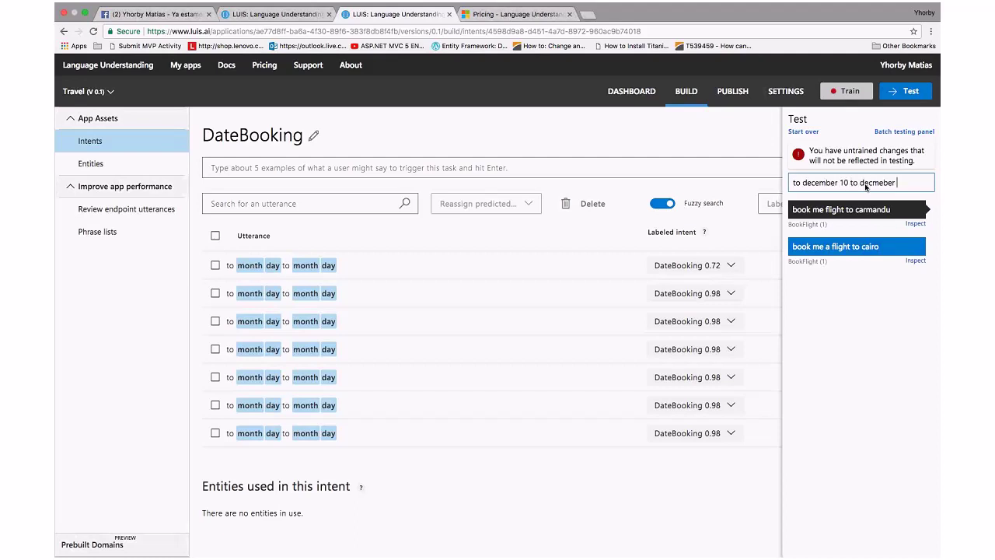
pyautogui.press('BackSpace')
pyautogui.press('BackSpace')
pyautogui.press('BackSpace')
pyautogui.press('BackSpace')
pyautogui.press('BackSpace')
pyautogui.press('BackSpace')
pyautogui.press('BackSpace')
pyautogui.write('cember 124')
pyautogui.press('Return')
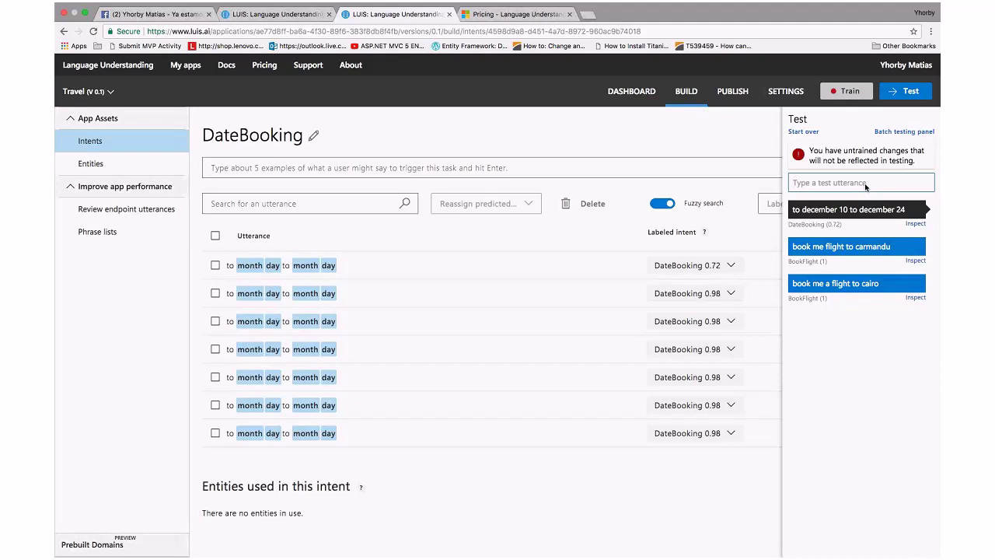
pyautogui.write('i love you')
pyautogui.press('Return')
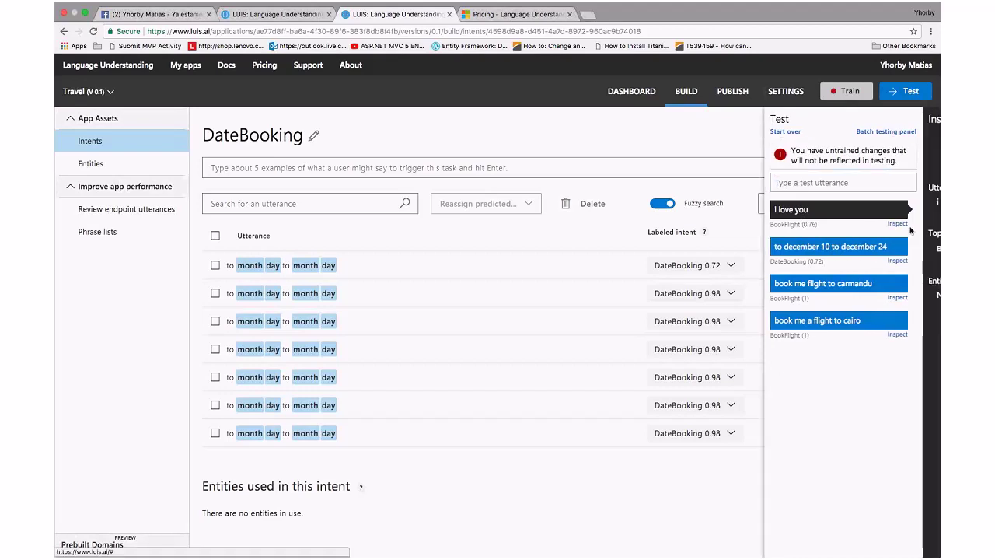
# Reassign the 'i love you' test utterance to the None intent and test it again
pyautogui.click(912, 225)
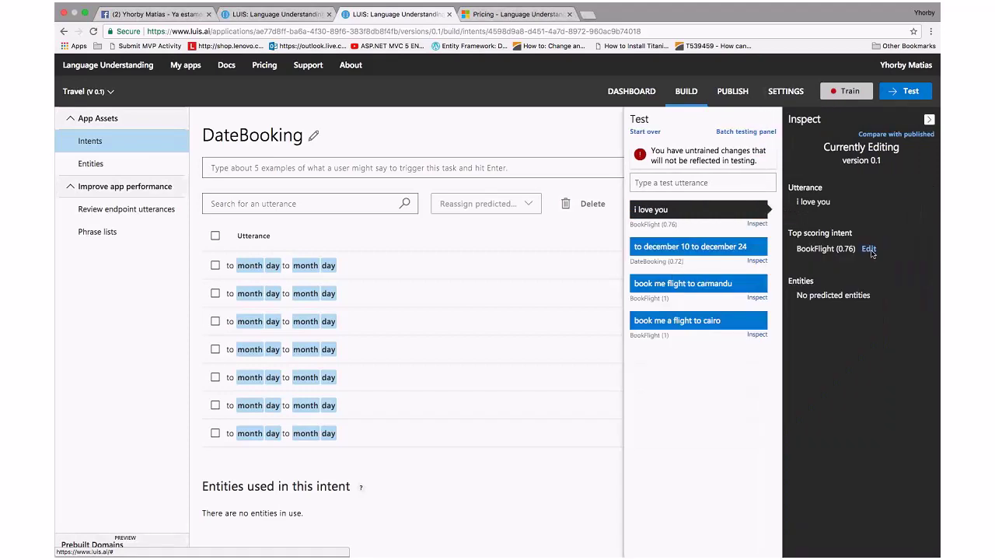
pyautogui.click(860, 282)
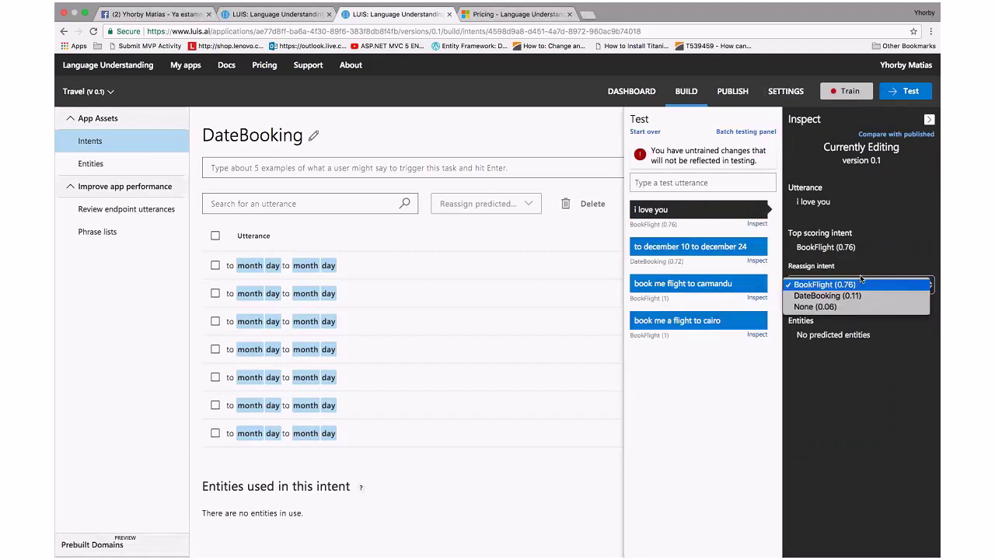
pyautogui.click(832, 307)
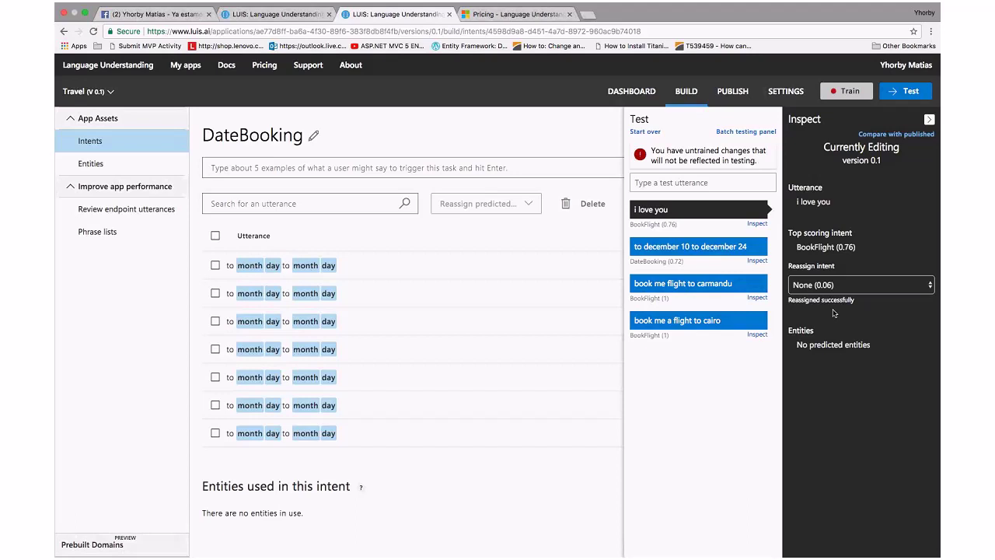
pyautogui.click(683, 189)
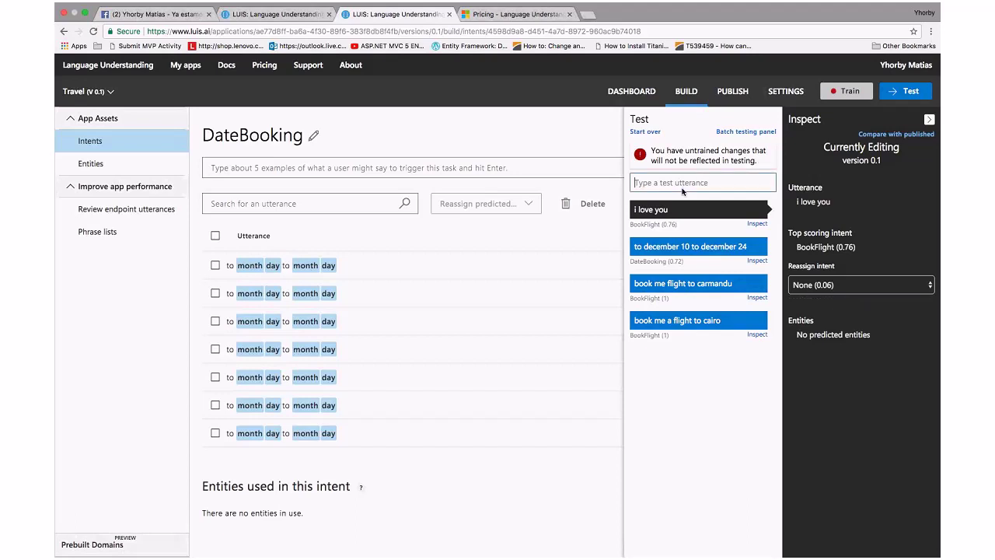
pyautogui.write('i love you')
pyautogui.press('Return')
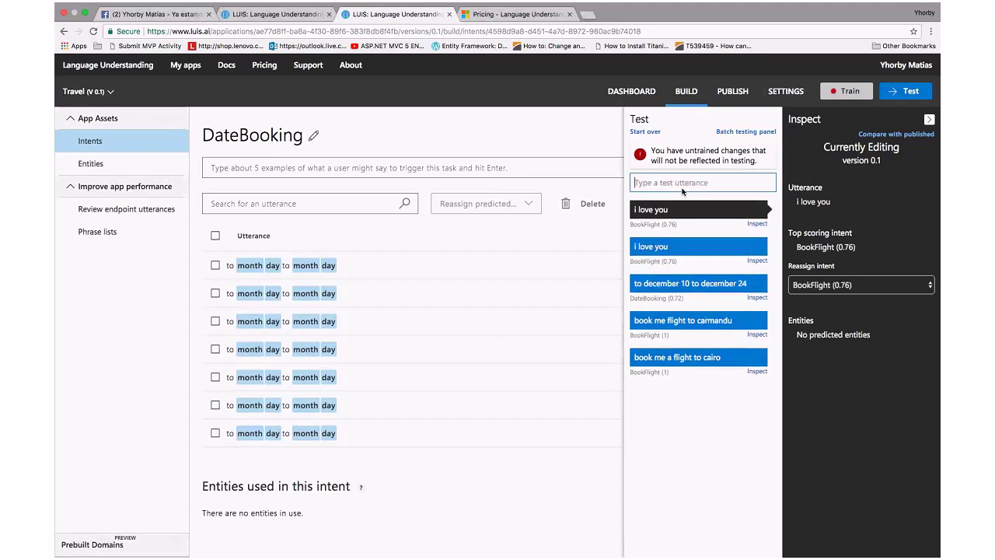
pyautogui.click(360, 240)
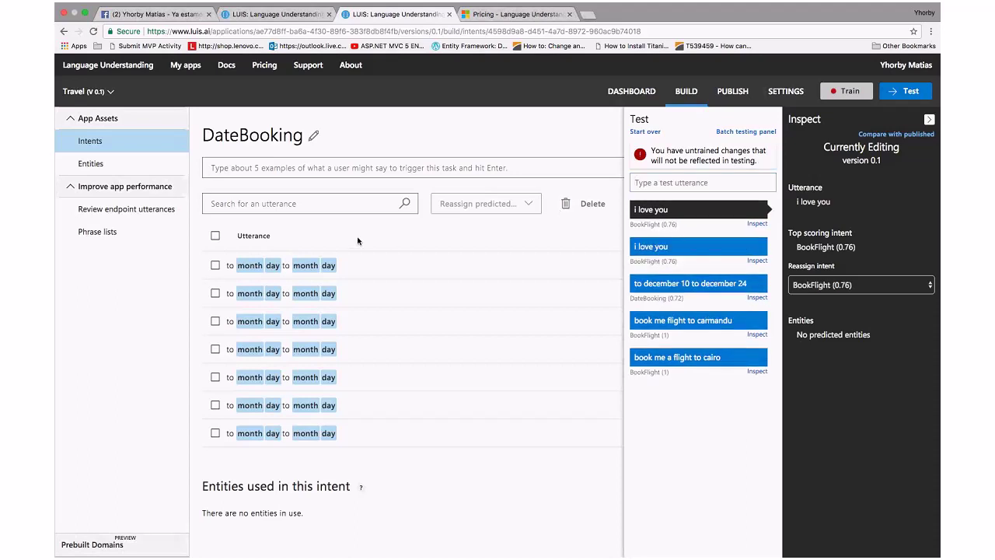
# Confirm 'i love you' is labelled None in the None intent and retrain the app
pyautogui.click(88, 142)
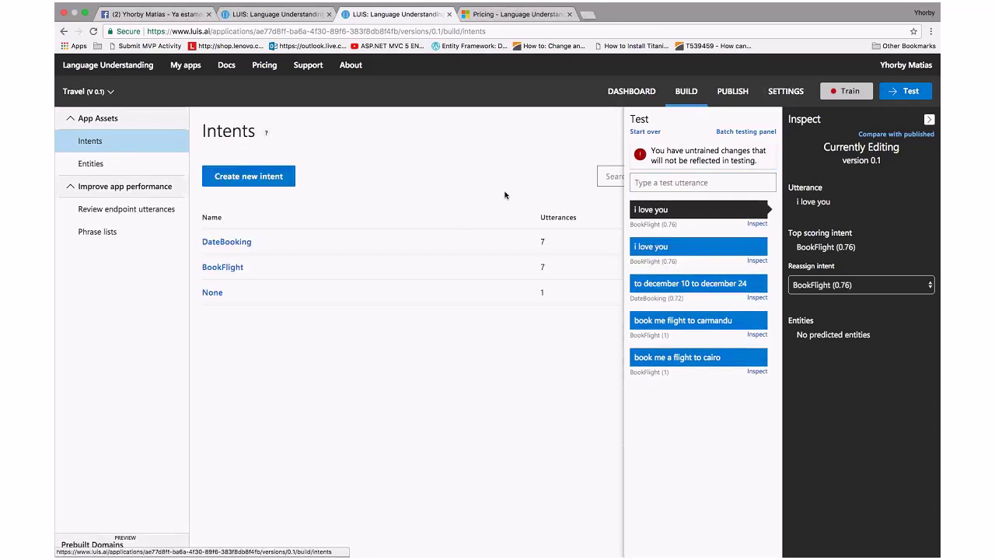
pyautogui.click(929, 120)
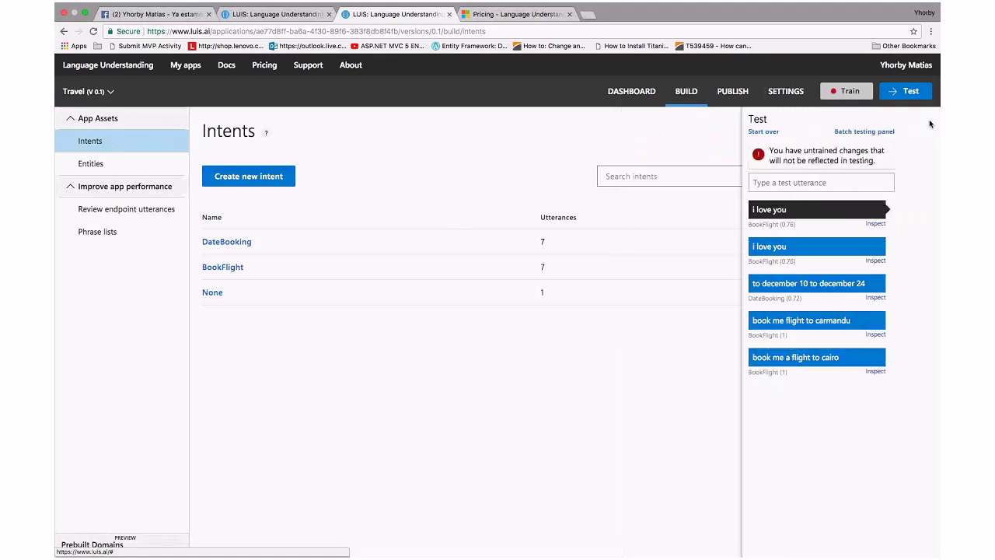
pyautogui.click(210, 294)
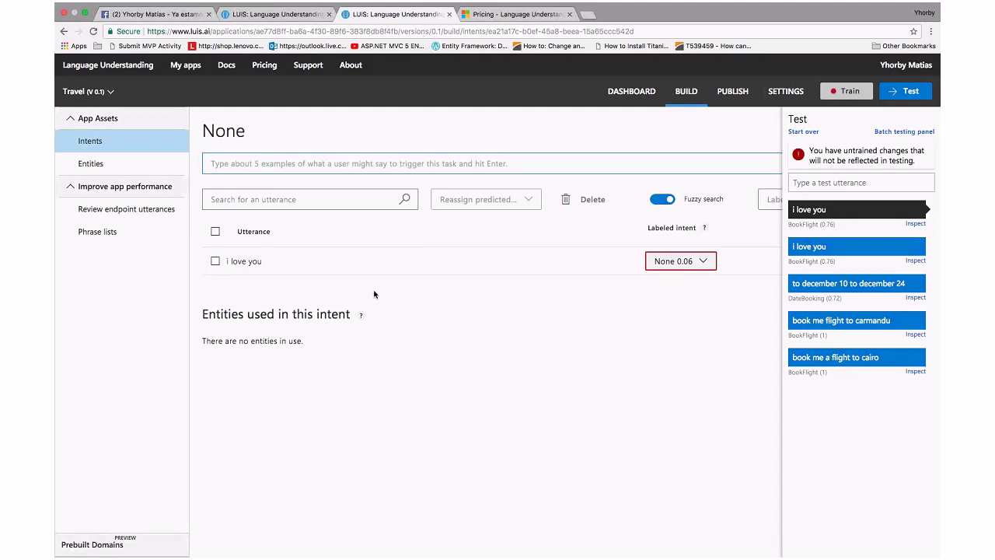
pyautogui.click(677, 265)
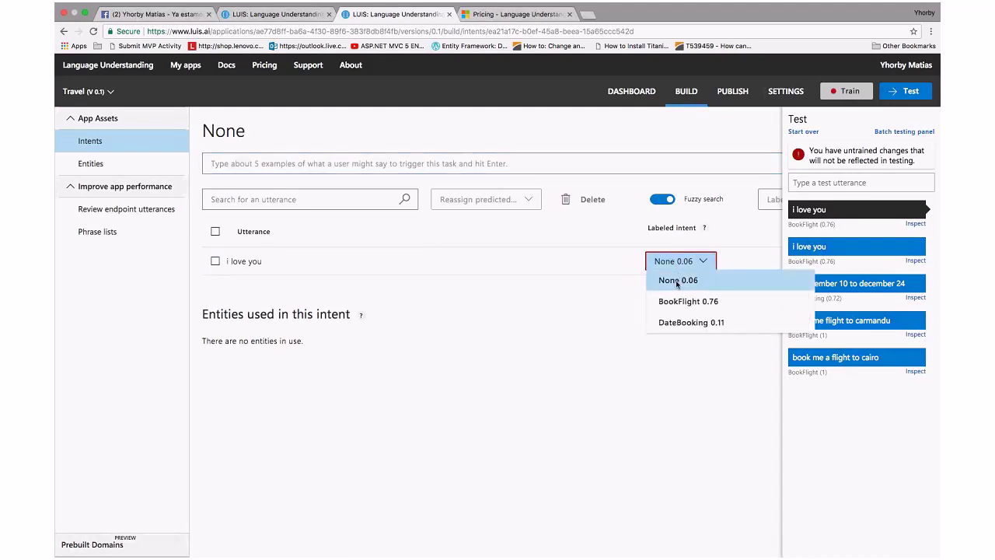
pyautogui.click(678, 281)
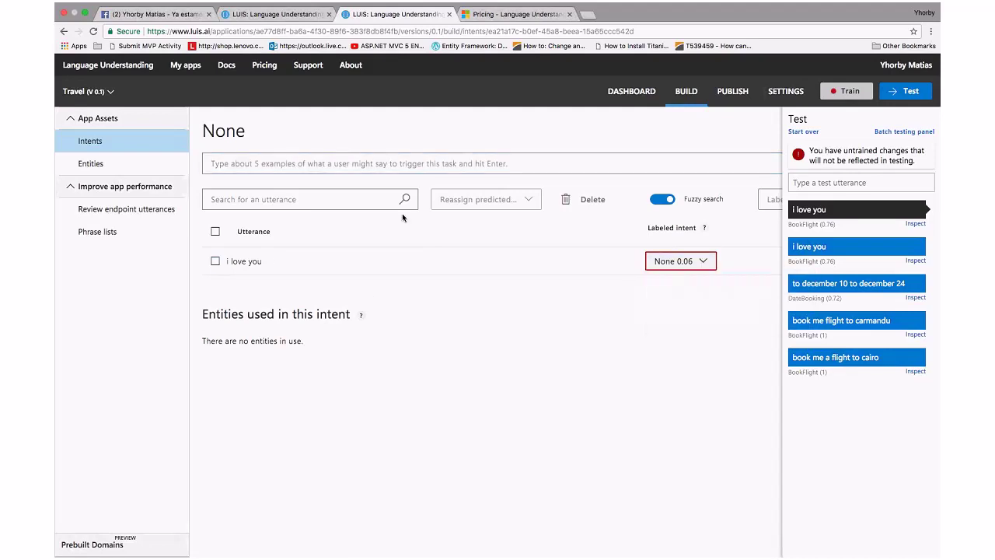
pyautogui.click(840, 92)
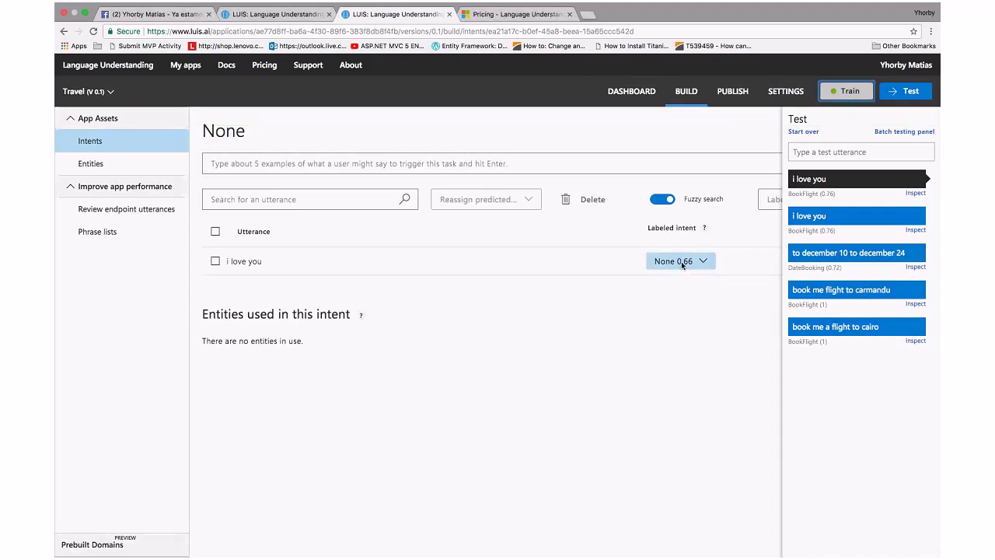
# Retest 'i lovre yoou', now predicted None at 0.66, then go to the Travel app's settings
pyautogui.click(822, 156)
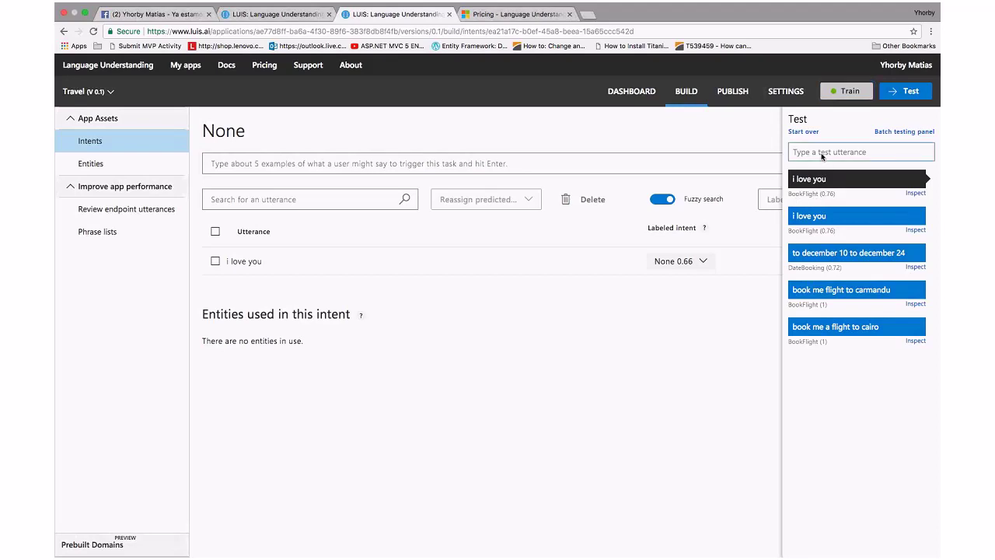
pyautogui.write('i lovr')
pyautogui.write('e yo')
pyautogui.write('ou')
pyautogui.press('Return')
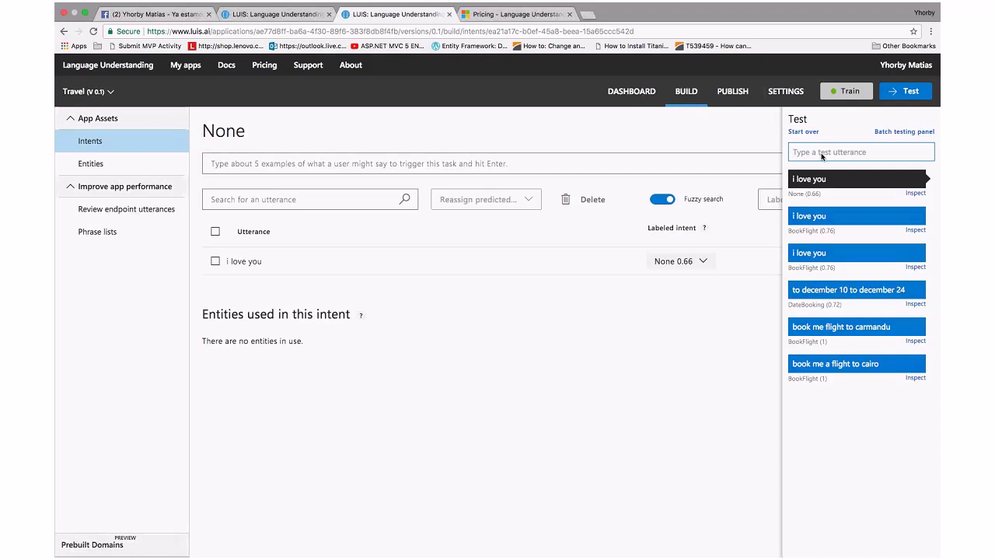
pyautogui.click(786, 93)
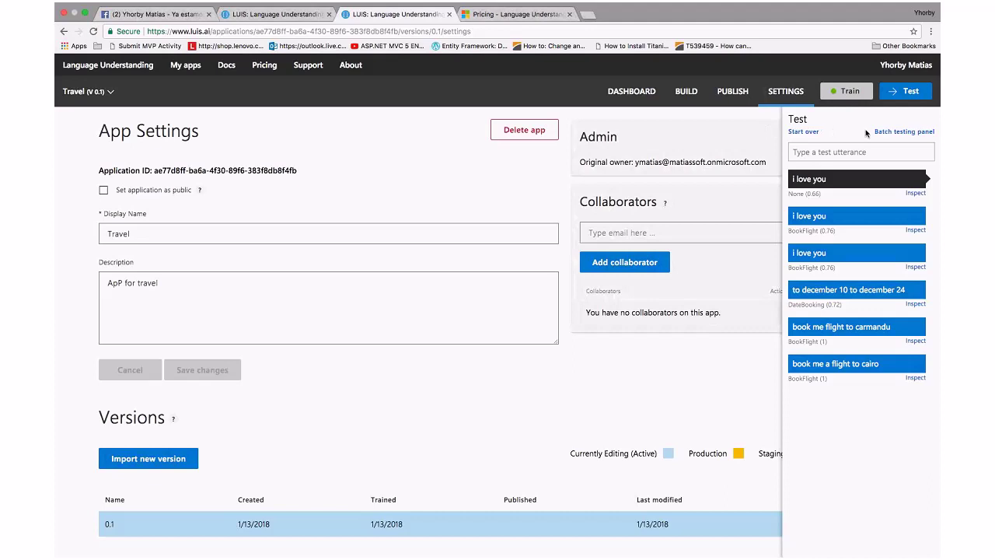
# Hide the test panel and show the Travel app's Publish page with its westus Starter_Key endpoint
pyautogui.click(911, 92)
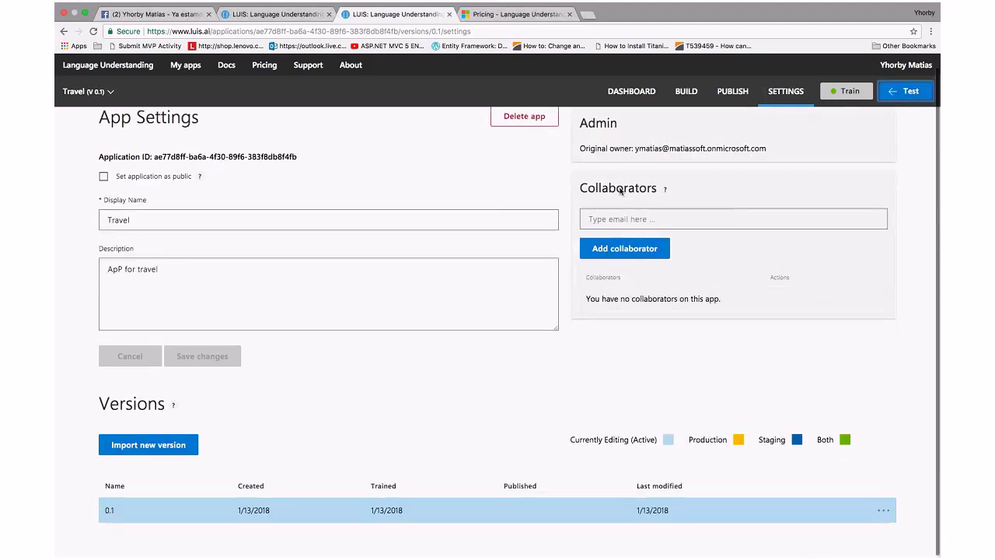
pyautogui.click(722, 93)
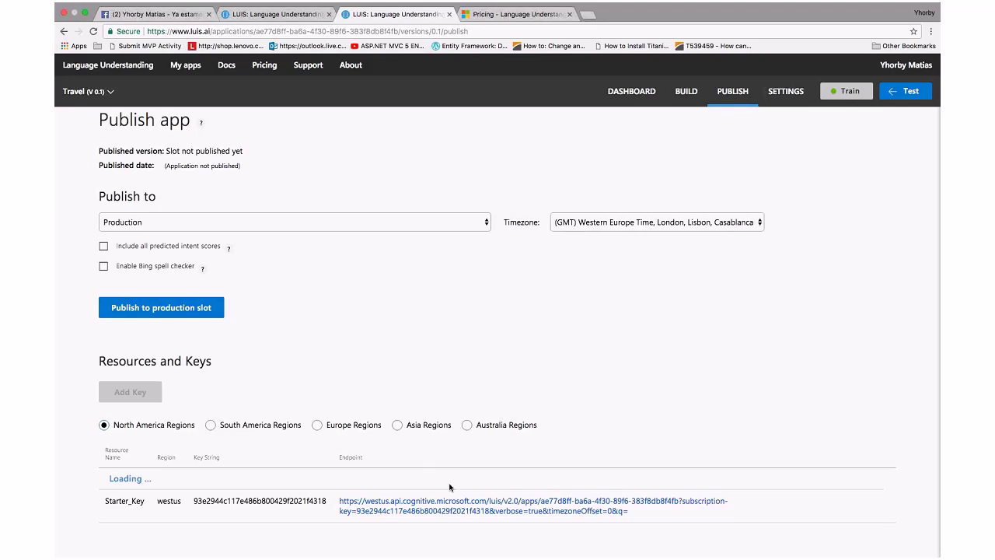
# Open the westus Starter_Key endpoint URL from Resources and Keys in a new tab
pyautogui.click(484, 503)
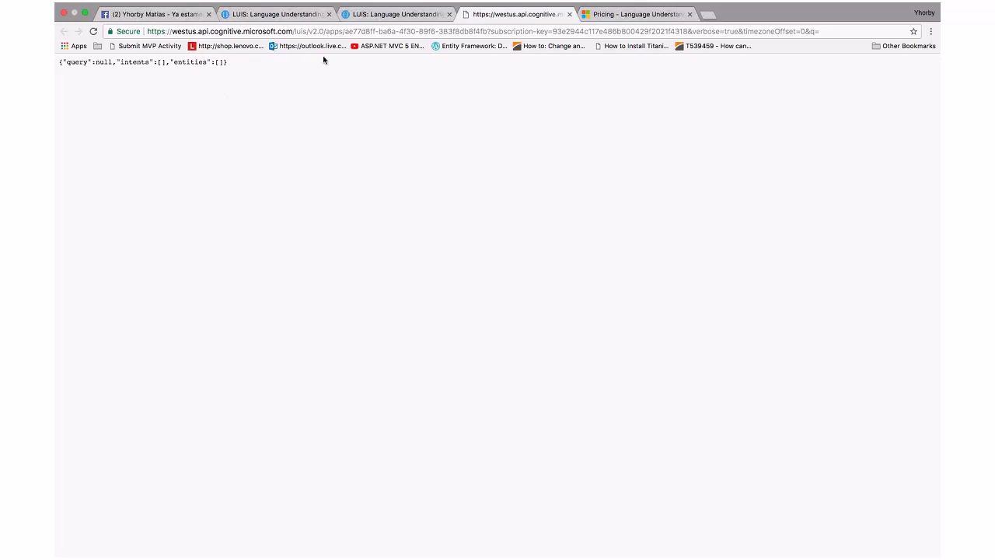
# Cycle through the Pricing, endpoint JSON and Publish tabs, ending on the LUIS home page tab
pyautogui.click(602, 17)
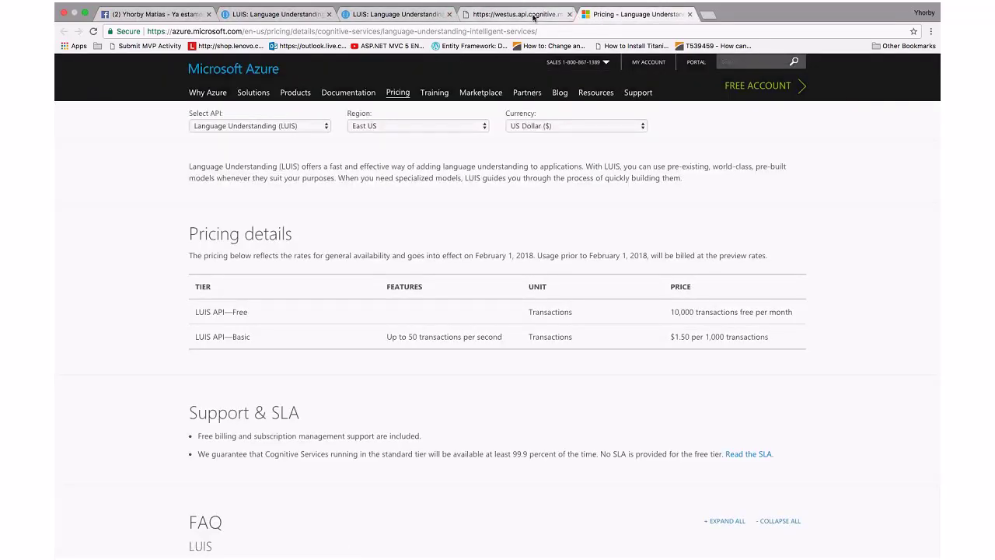
pyautogui.click(505, 15)
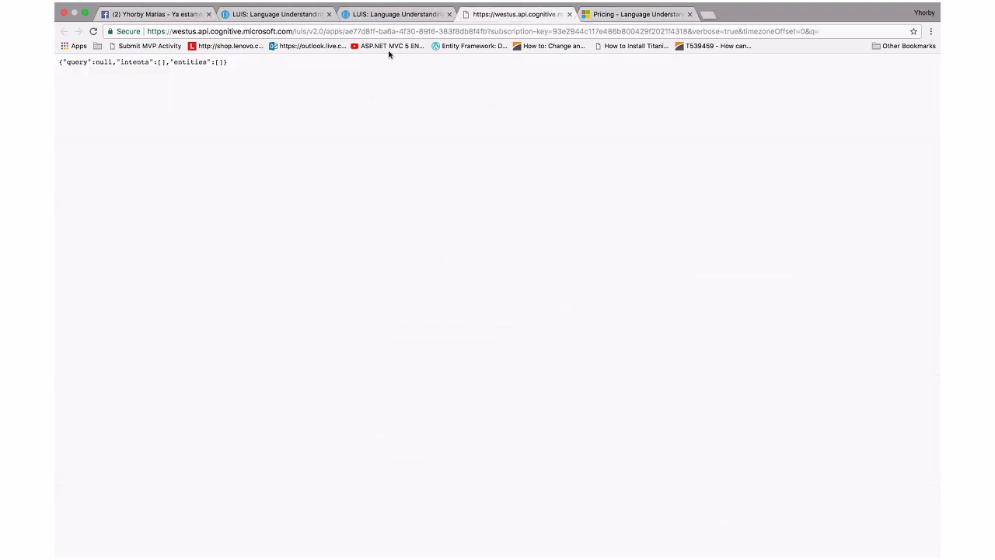
pyautogui.click(376, 12)
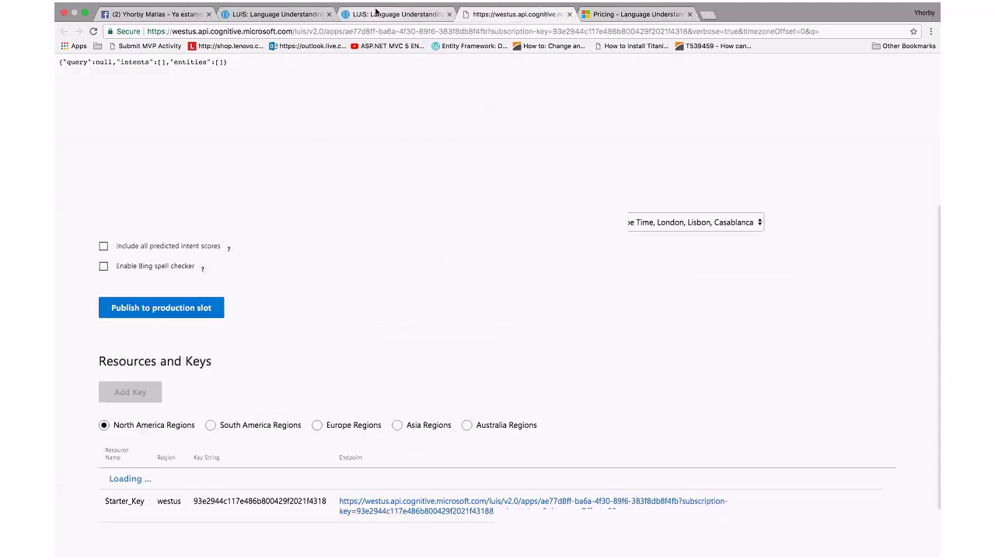
pyautogui.click(299, 14)
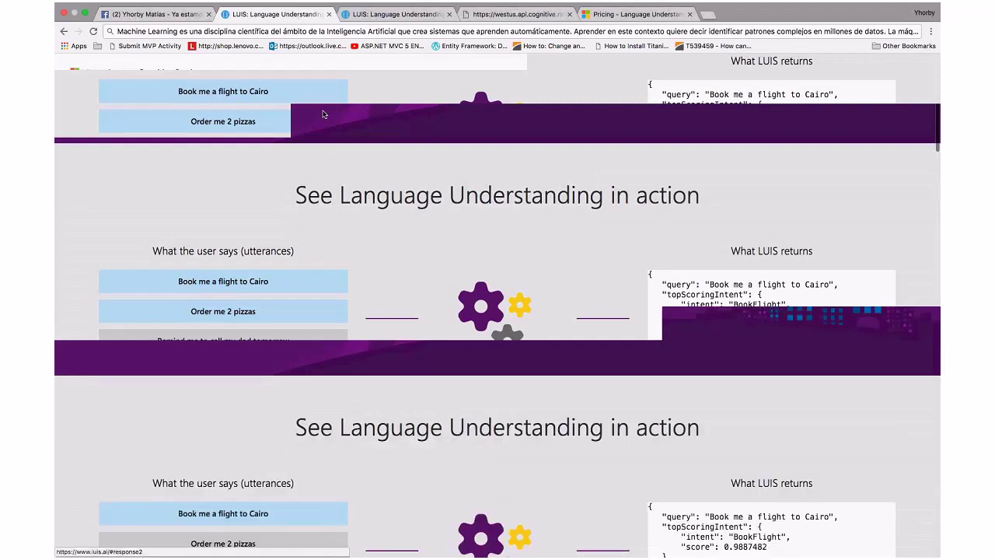
# Open the API link in a new tab and load the 'apps - Add application' testing console
pyautogui.rightClick(348, 108)
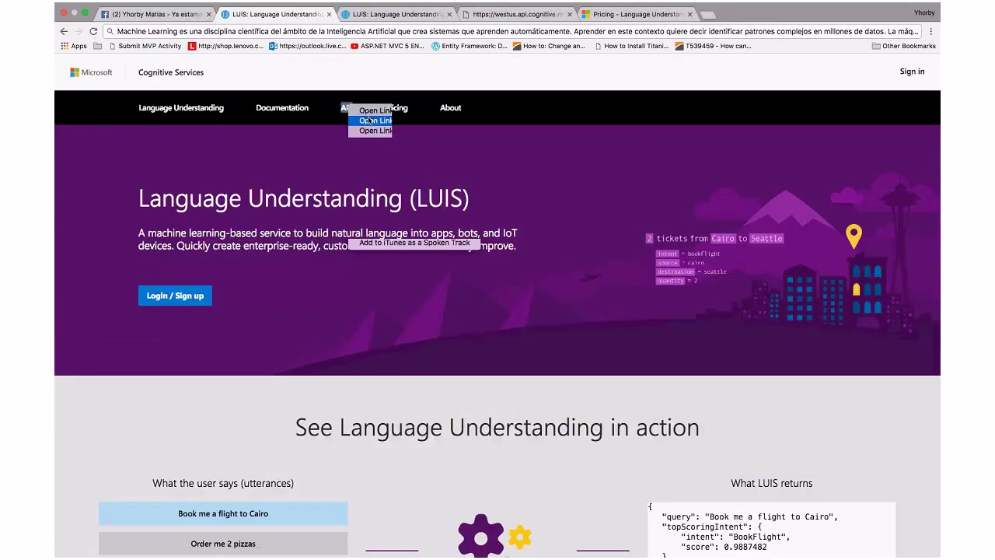
pyautogui.click(364, 118)
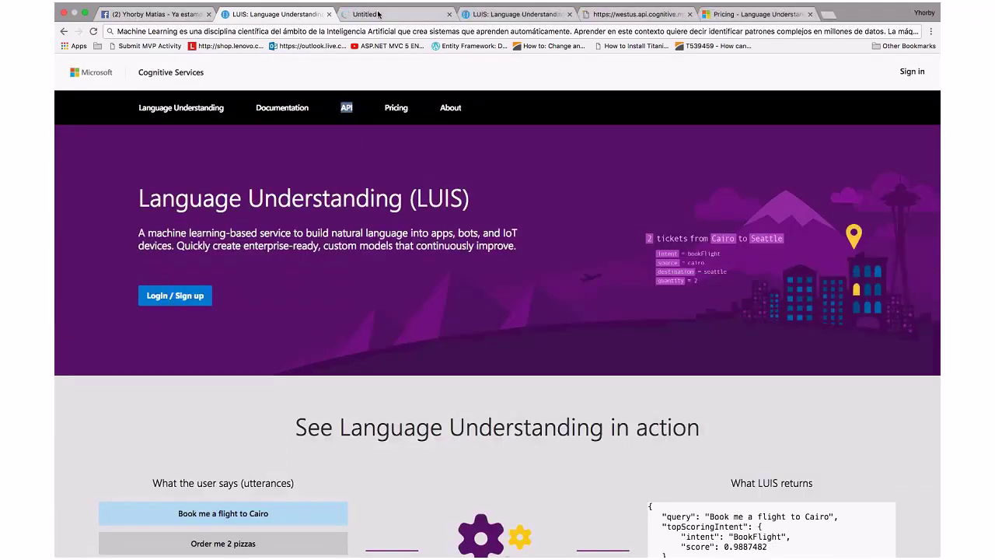
pyautogui.click(377, 14)
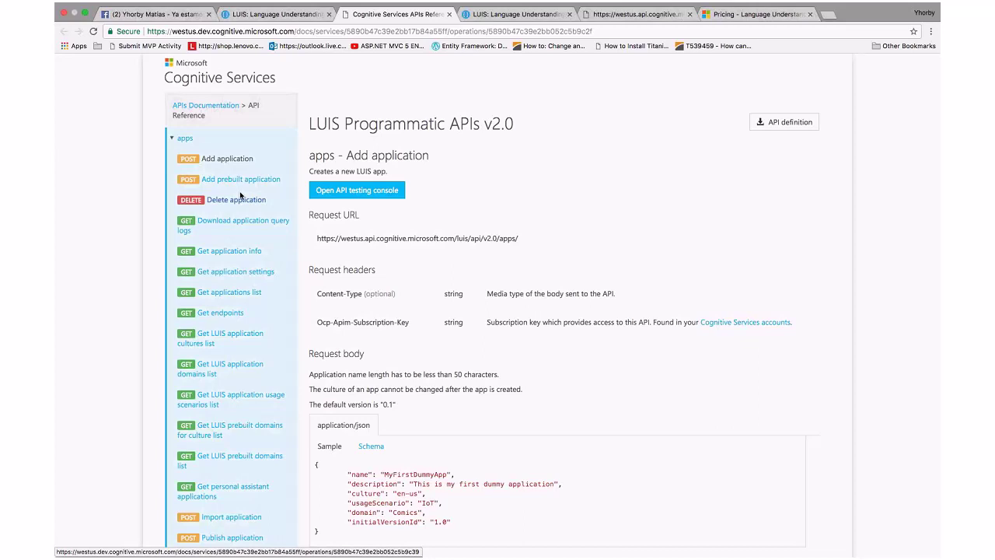
pyautogui.click(356, 196)
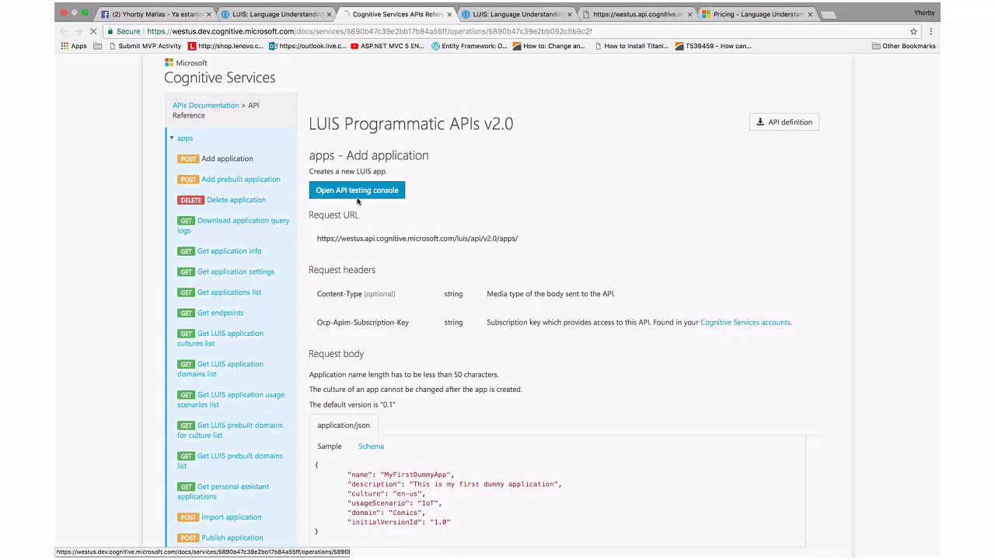
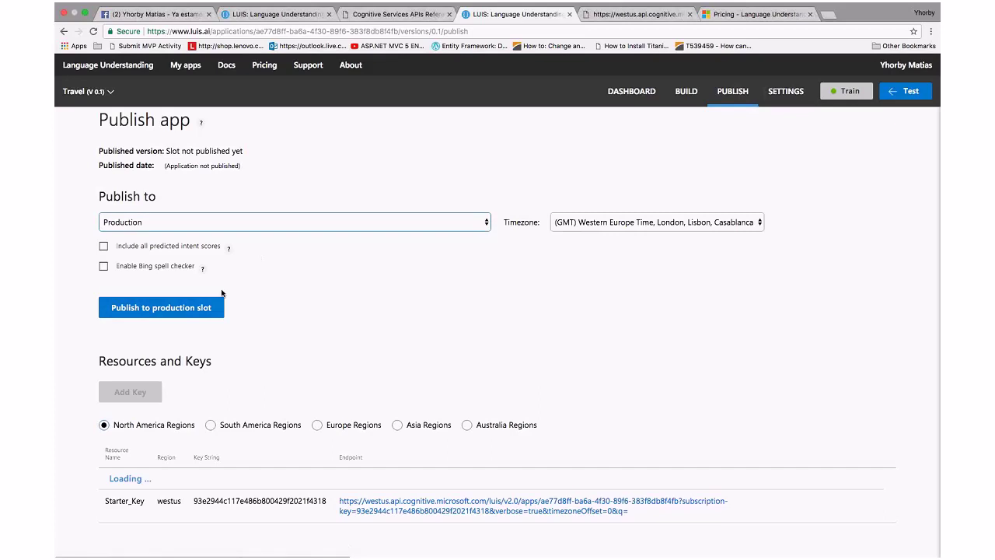
# Publish version 0.1 of the Travel app to the production slot, then return to the endpoint results
pyautogui.click(164, 311)
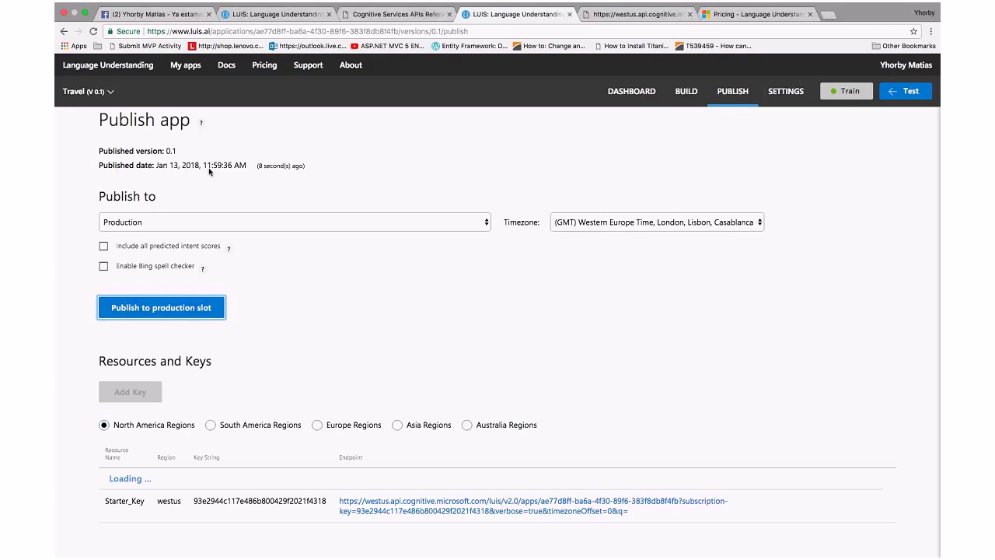
pyautogui.click(651, 19)
# Rerun the 'book me a flight to carmandu' endpoint query and highlight the query and BookFlight intent
pyautogui.click(93, 31)
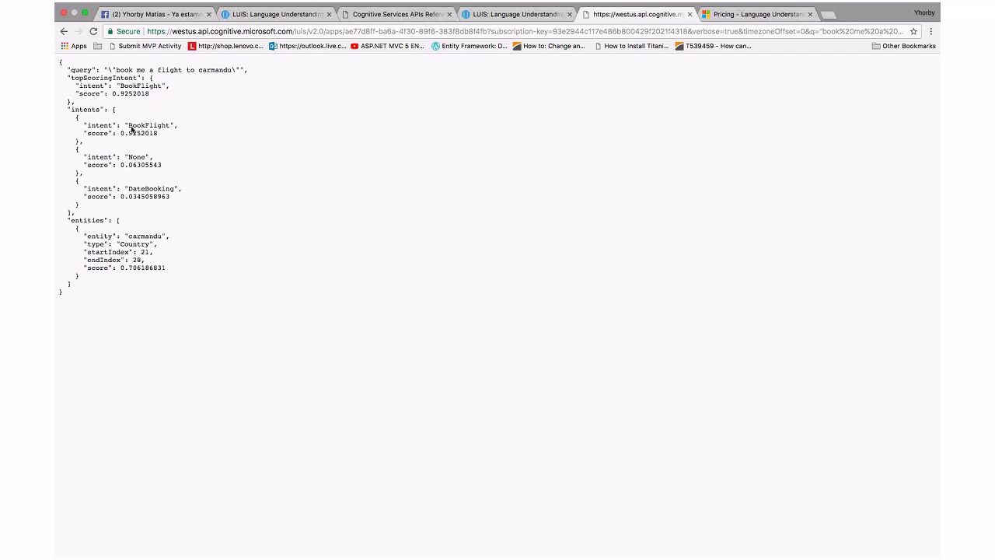
pyautogui.moveTo(131, 129); pyautogui.dragTo(185, 127)
pyautogui.moveTo(116, 70); pyautogui.dragTo(234, 69)
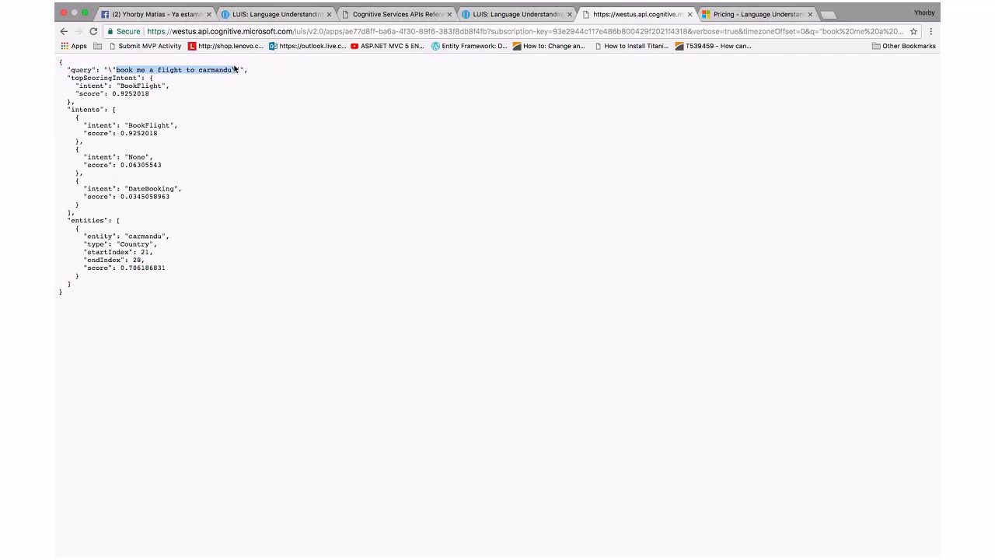
pyautogui.click(931, 31)
# Zoom Chrome in three levels so the endpoint JSON response is easier to read
pyautogui.click(905, 116)
pyautogui.click(906, 116)
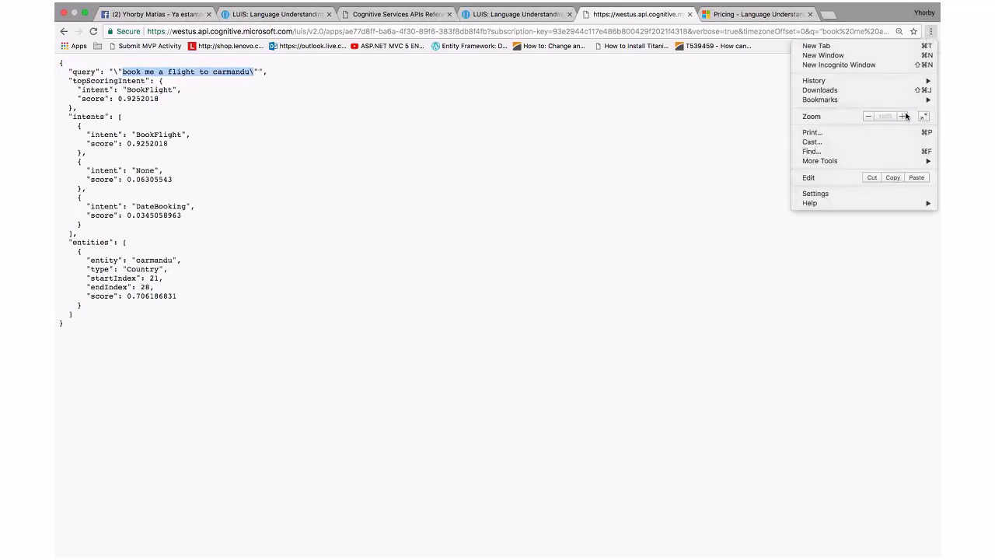
pyautogui.click(905, 116)
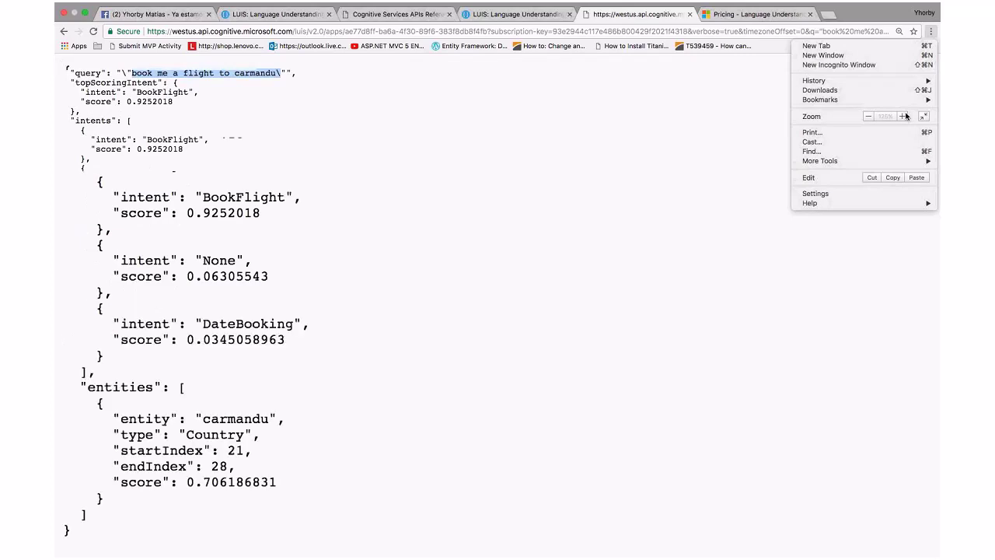
pyautogui.click(487, 198)
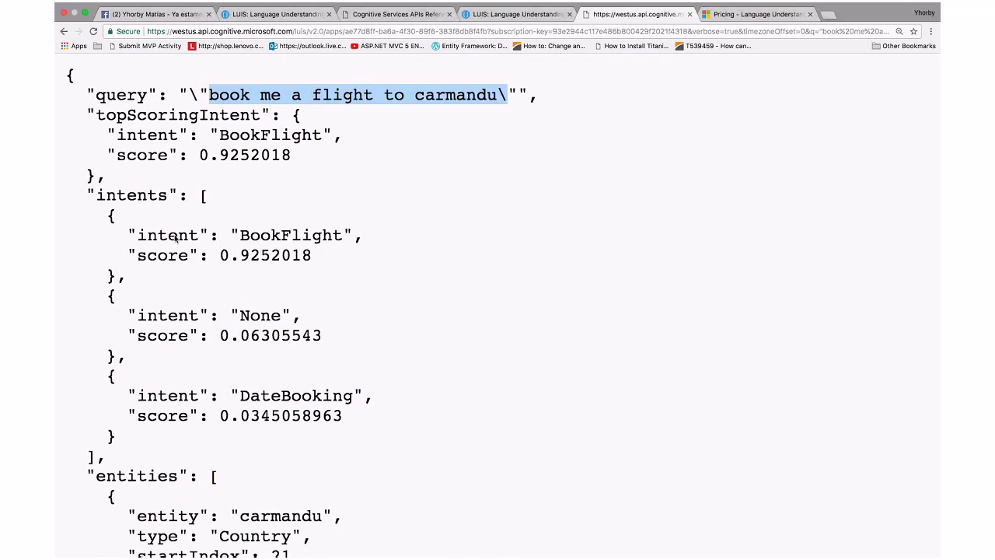
# Highlight the intent scores: BookFlight 0.9252018, None 0.06305543 and DateBooking 0.0345058963
pyautogui.moveTo(128, 238); pyautogui.dragTo(370, 237)
pyautogui.click(262, 268)
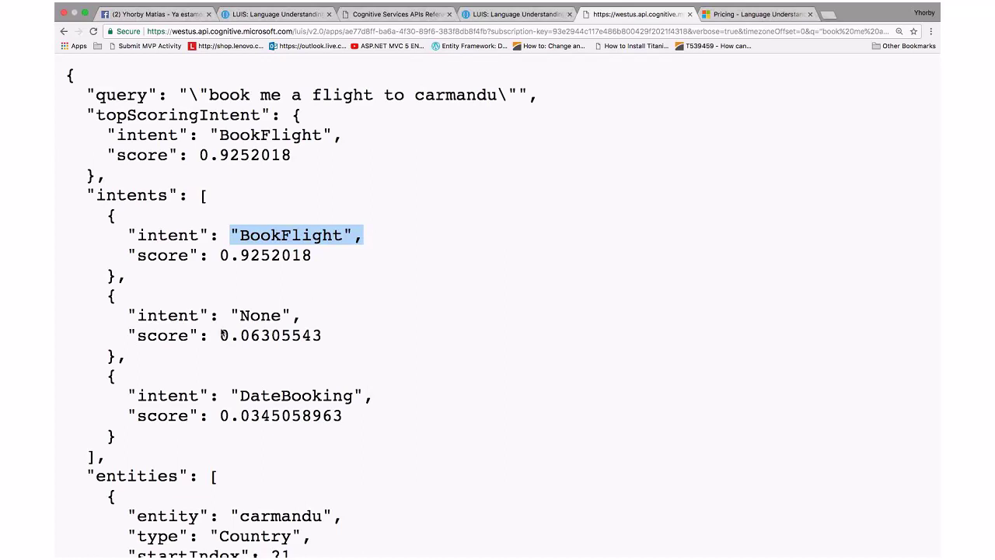
pyautogui.click(187, 323)
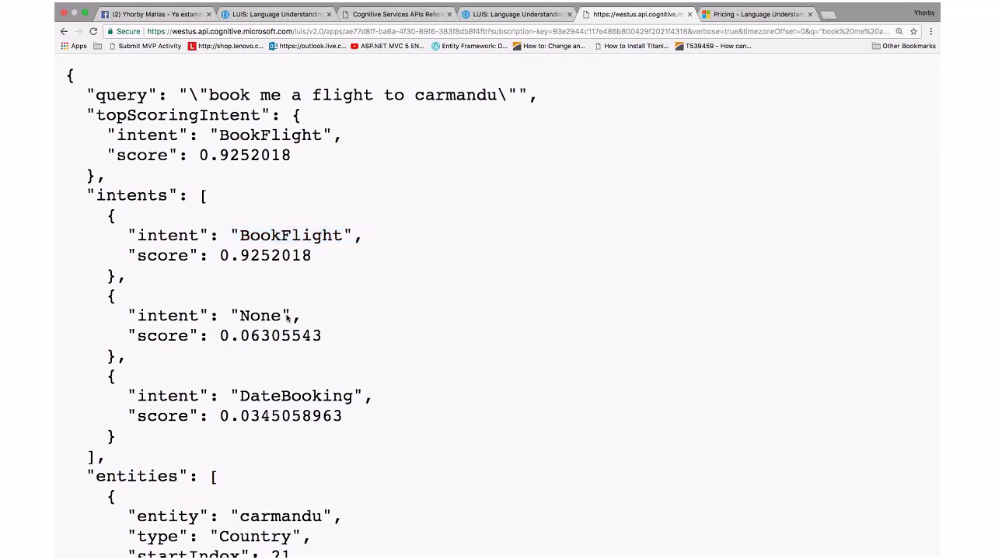
pyautogui.moveTo(256, 343); pyautogui.dragTo(210, 332)
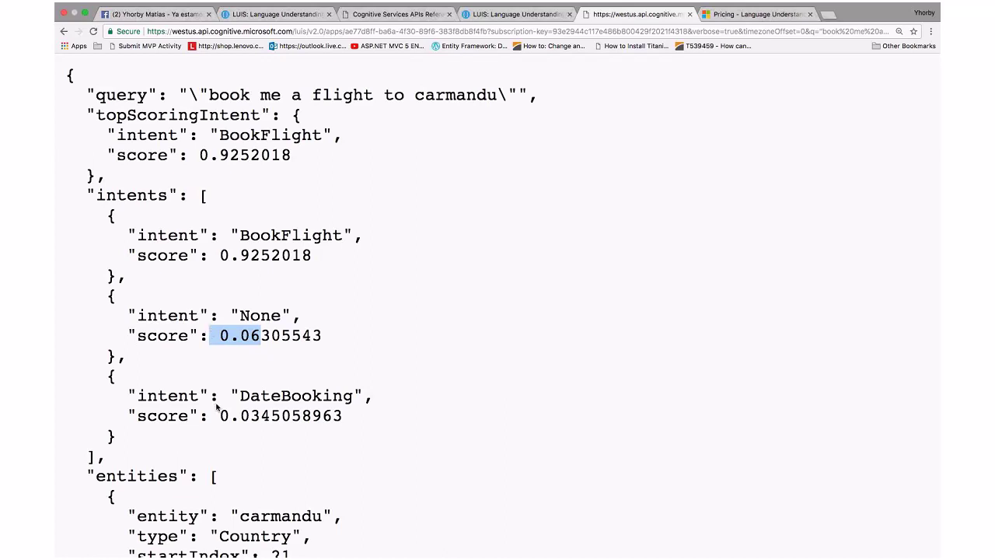
pyautogui.moveTo(219, 416); pyautogui.dragTo(272, 414)
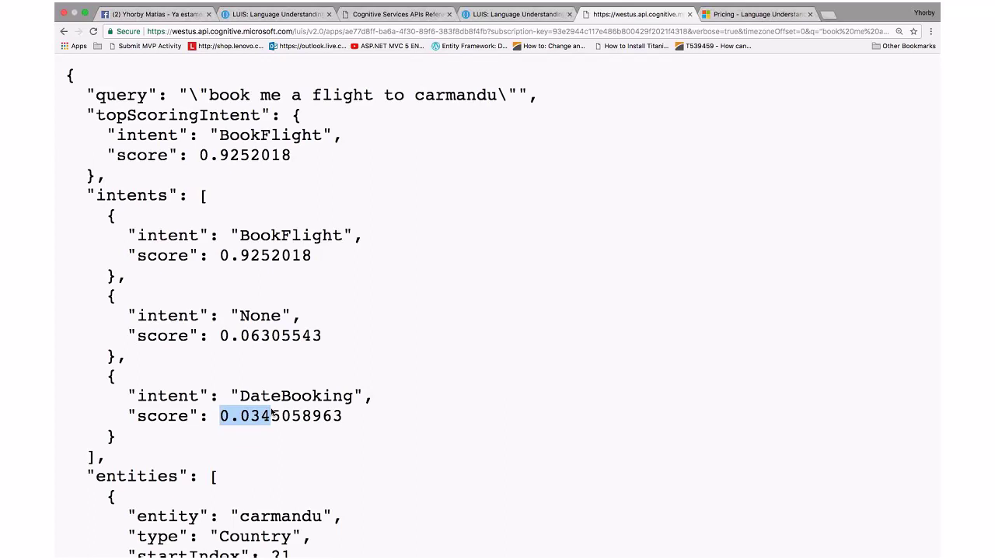
pyautogui.click(456, 376)
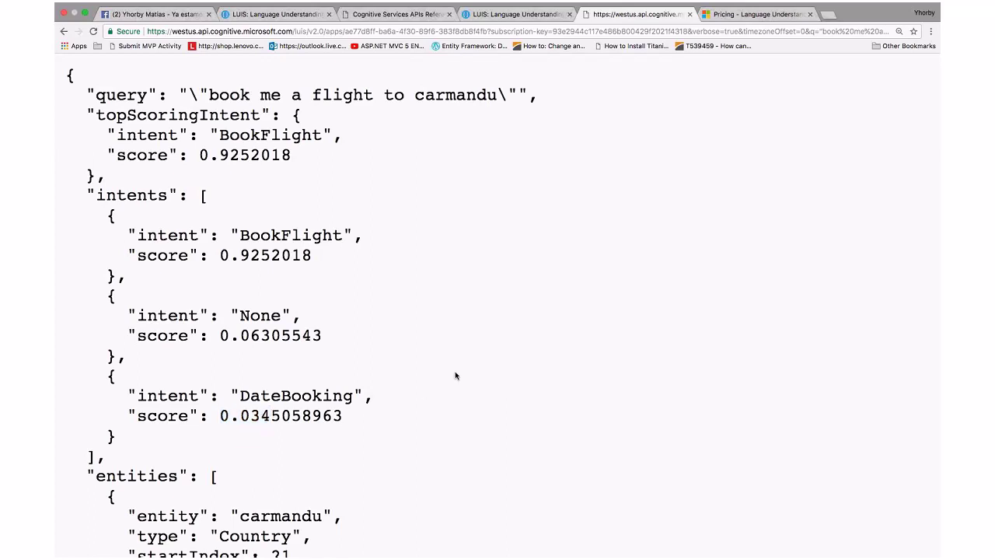
# Scroll through the rest of the JSON response, then bring the PowerPoint deck forward
pyautogui.scroll(-1, 456, 376)
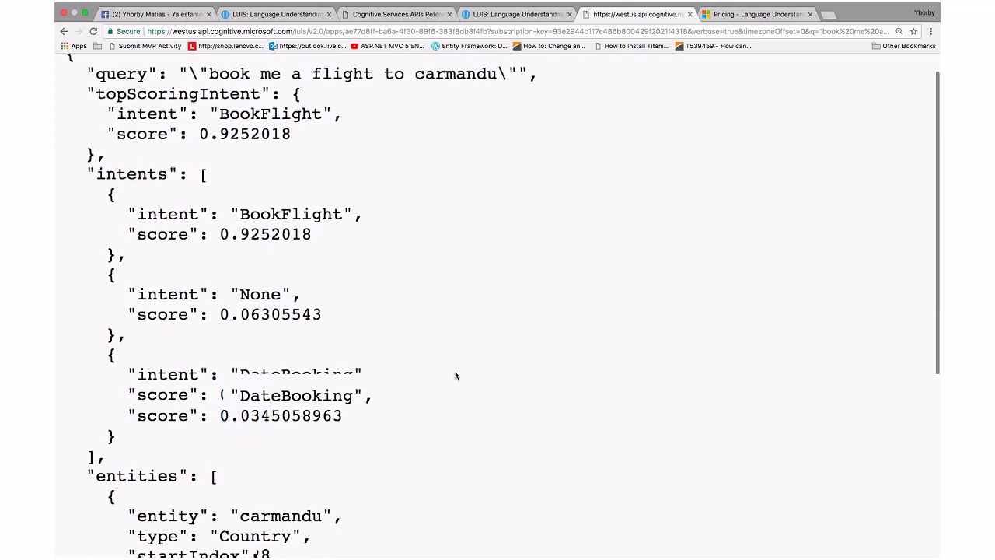
pyautogui.scroll(-5, 456, 376)
pyautogui.moveTo(251, 389); pyautogui.dragTo(318, 393)
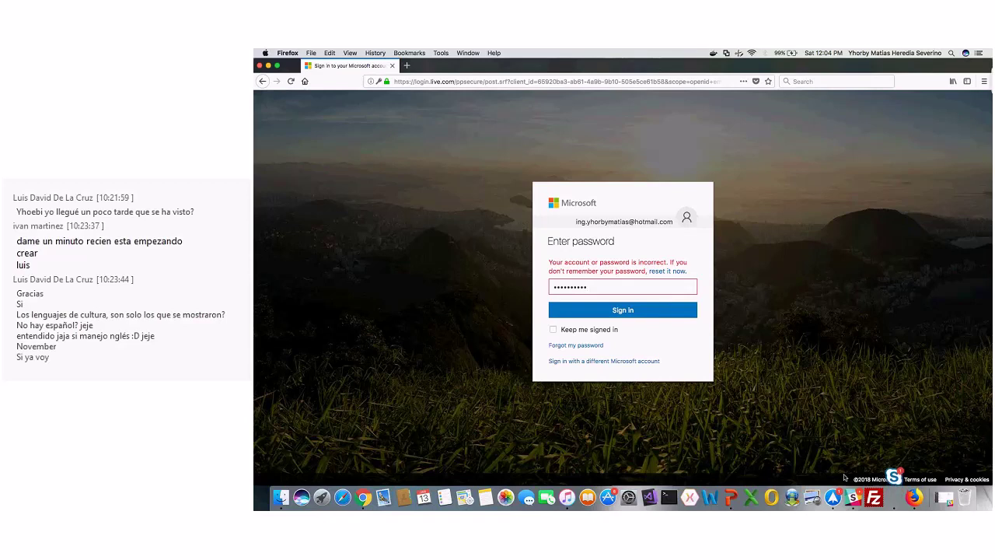
pyautogui.click(731, 495)
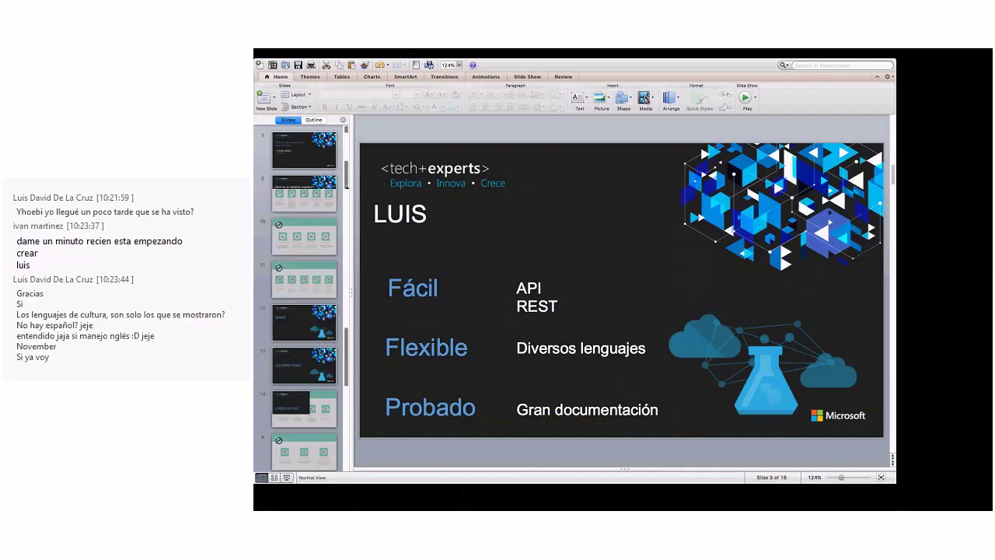
pyautogui.scroll(-5, 303, 311)
# Present slide 14, ¿PREGUNTAS?, full screen, then end the slide show
pyautogui.click(300, 369)
pyautogui.click(287, 478)
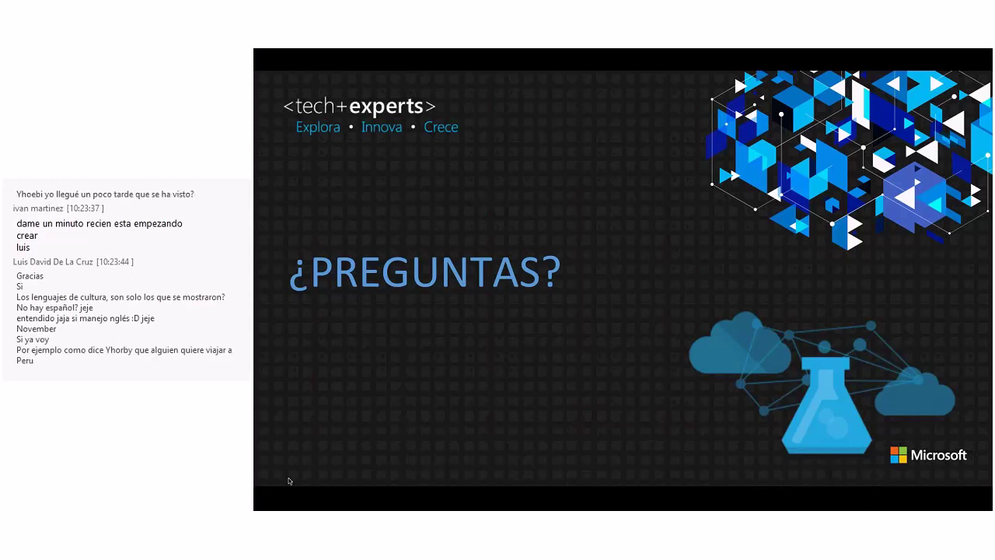
pyautogui.press('Escape')
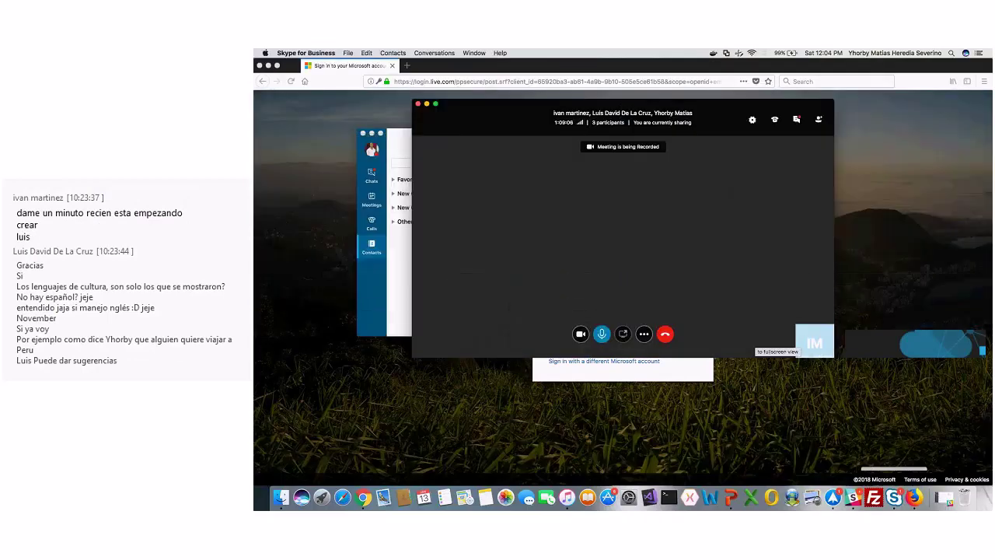
# Read the attendee messages in the Skype meeting chat, then switch to the LUIS desktop
pyautogui.click(798, 119)
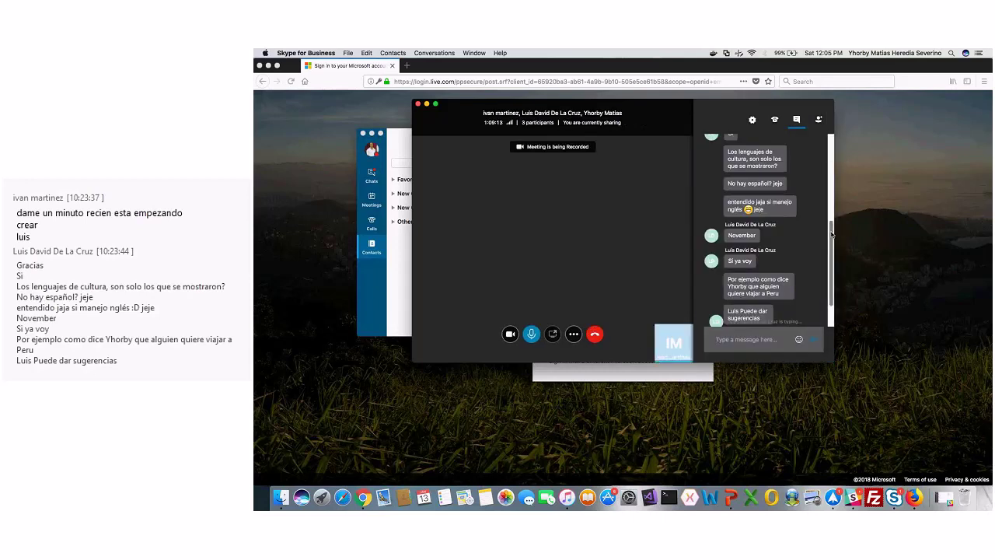
pyautogui.moveTo(832, 227); pyautogui.dragTo(834, 249)
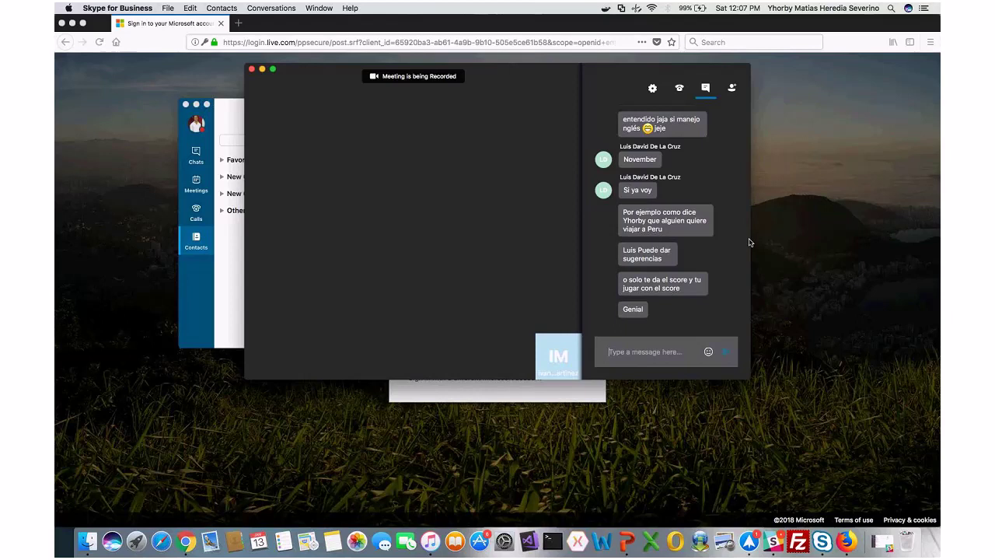
pyautogui.hotkey('ctrl', 'Right')
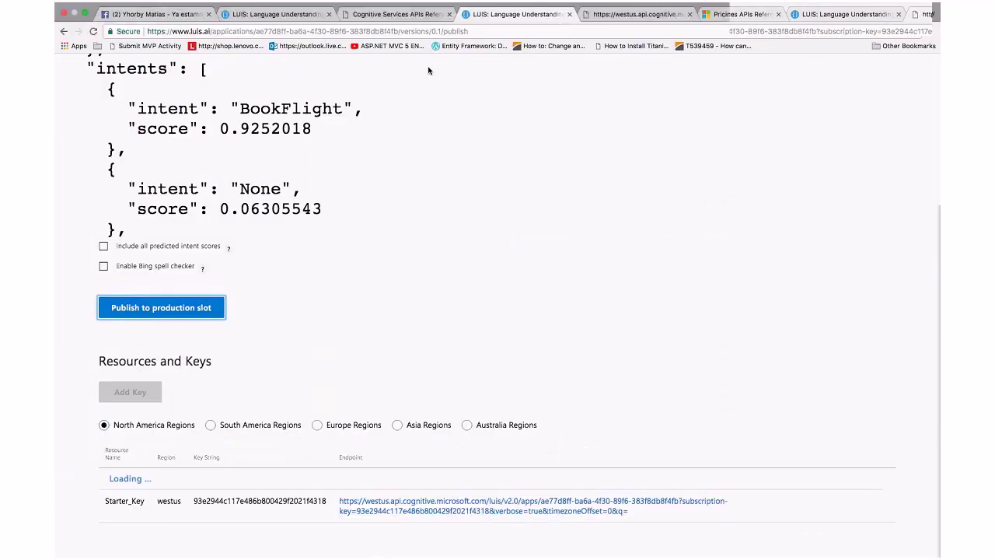
# Open the DateBooking intent from the Travel app's Intents list under BUILD
pyautogui.click(684, 91)
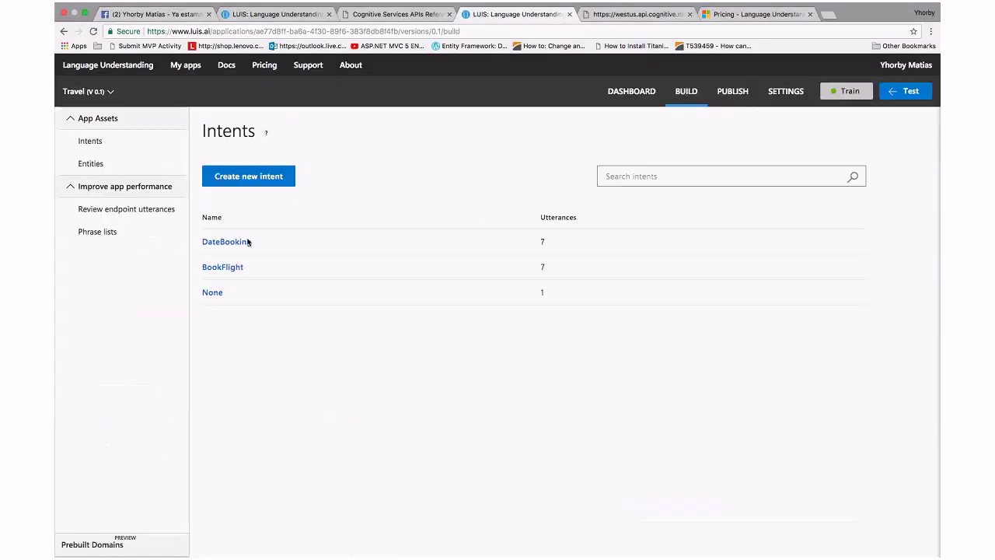
pyautogui.click(249, 244)
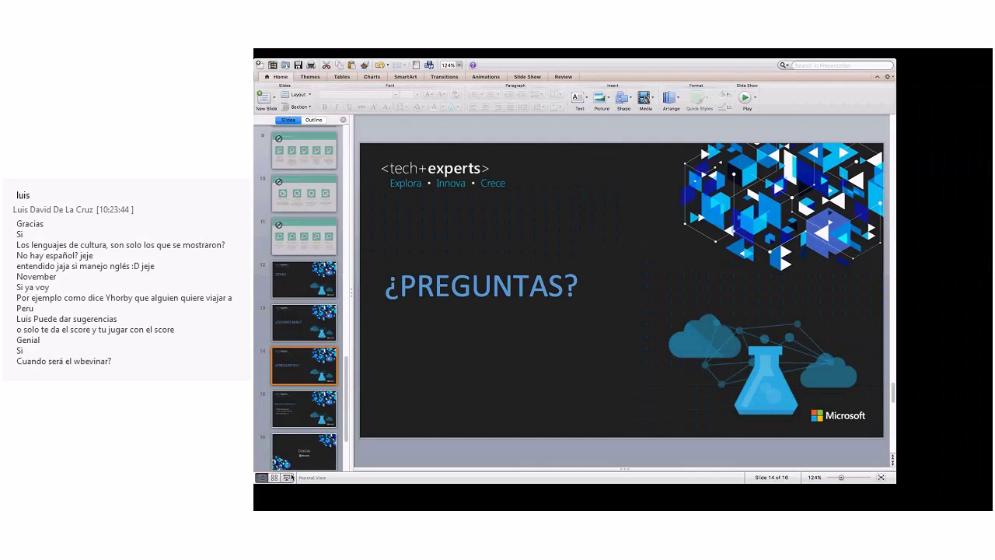
pyautogui.click(288, 477)
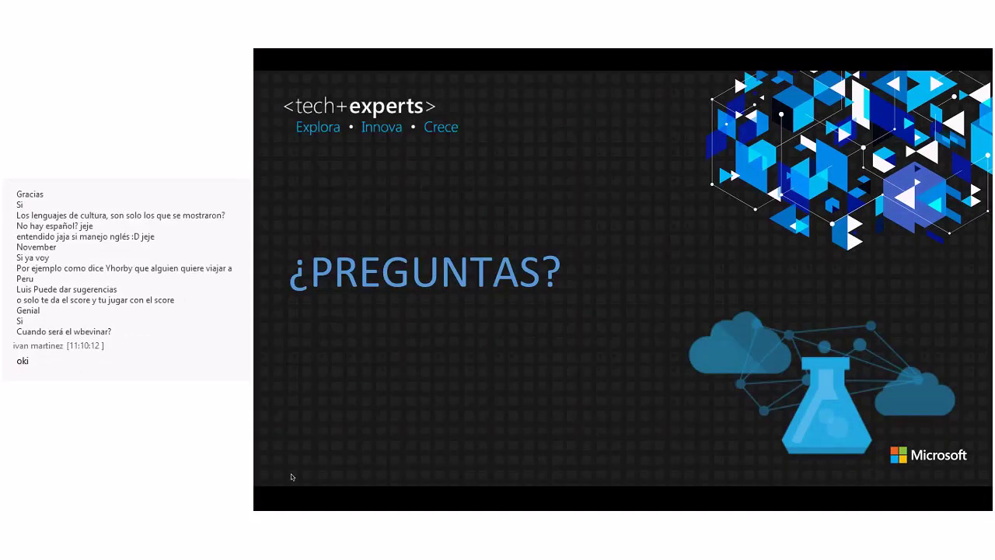
pyautogui.press('Escape')
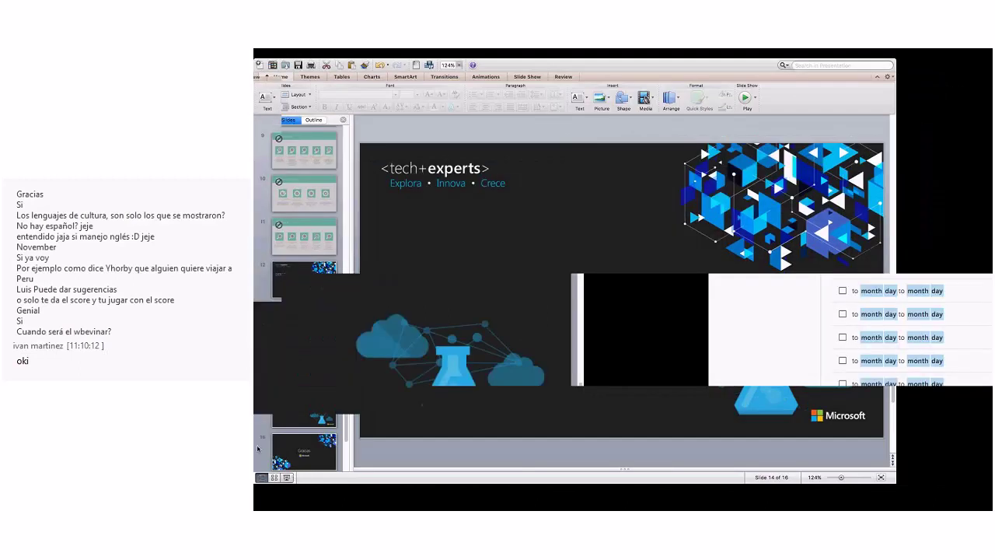